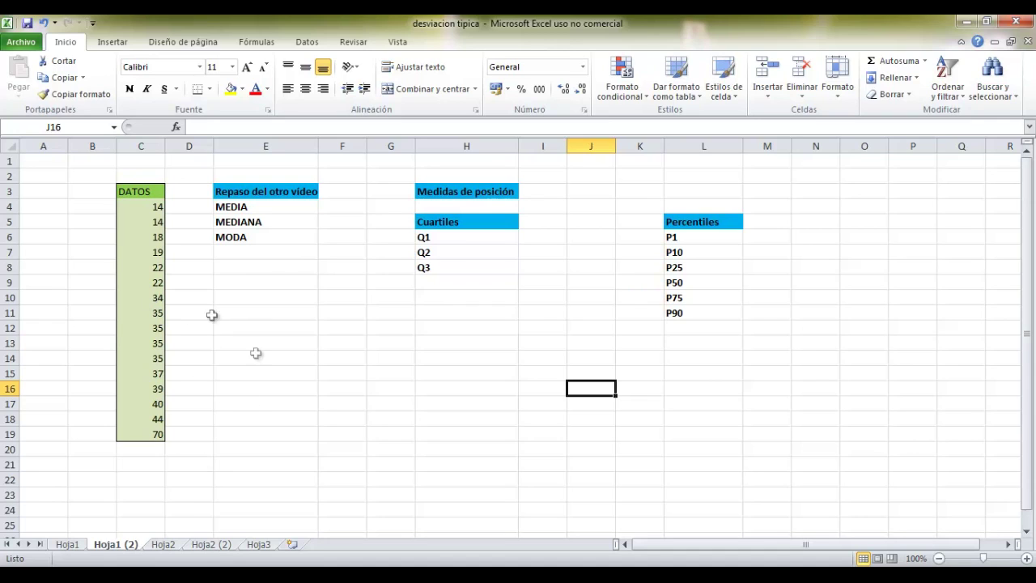
{"action": "left_click", "coordinate": [212, 545]}
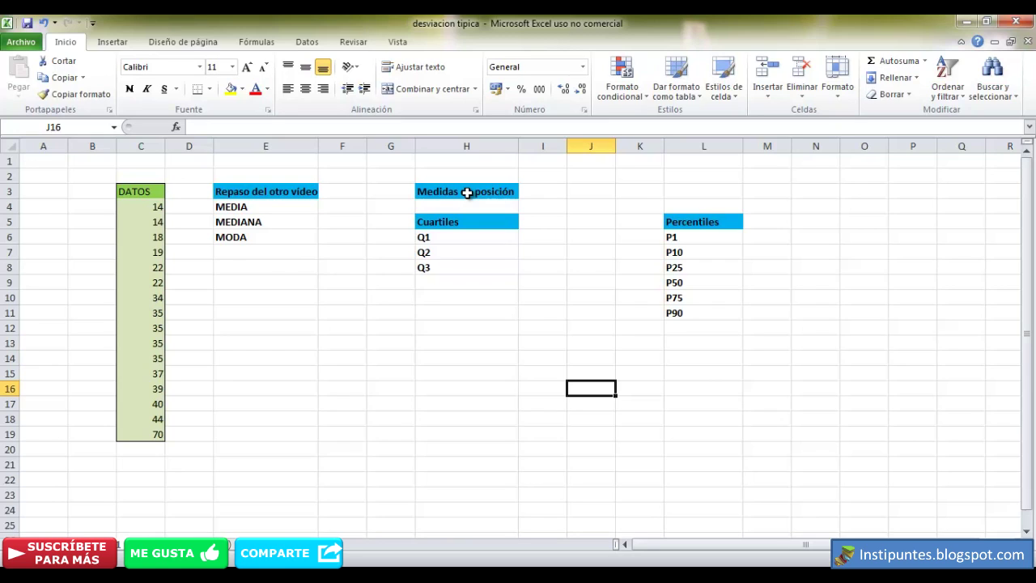
{"action": "left_click", "coordinate": [693, 254]}
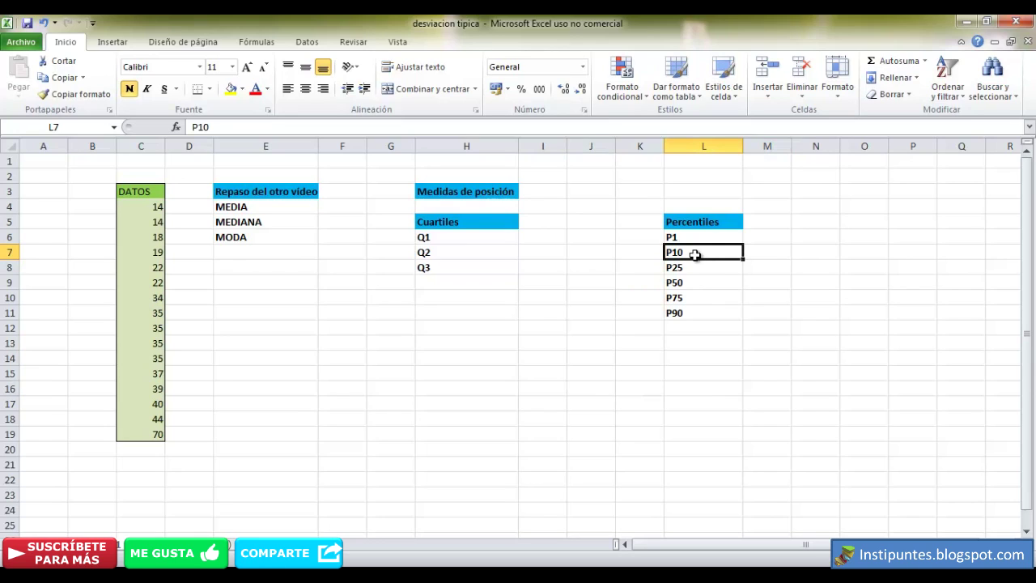
{"action": "key", "text": "Return"}
{"action": "left_click", "coordinate": [459, 237]}
{"action": "left_click", "coordinate": [497, 255]}
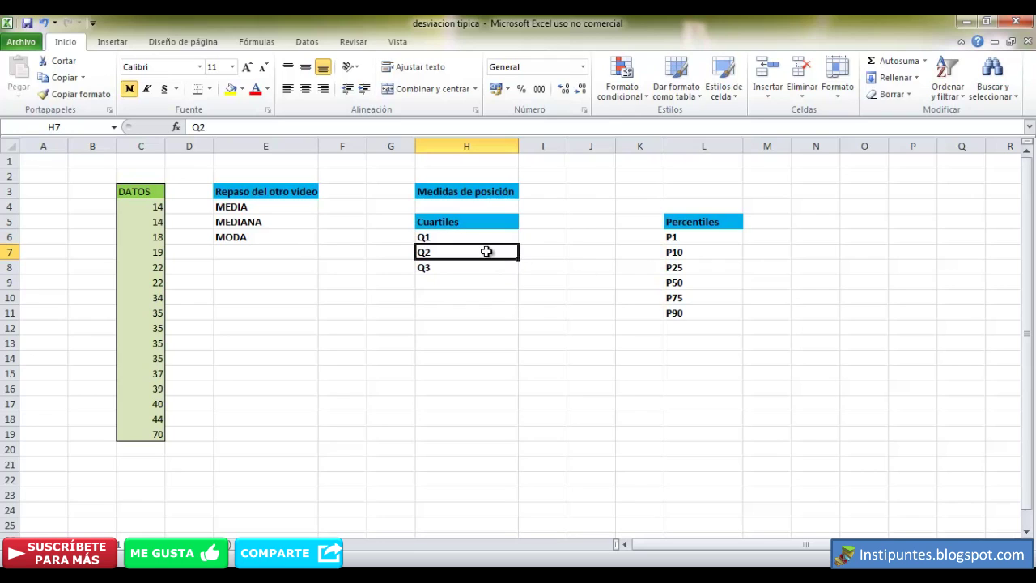
{"action": "left_click", "coordinate": [278, 227]}
{"action": "left_click", "coordinate": [696, 283]}
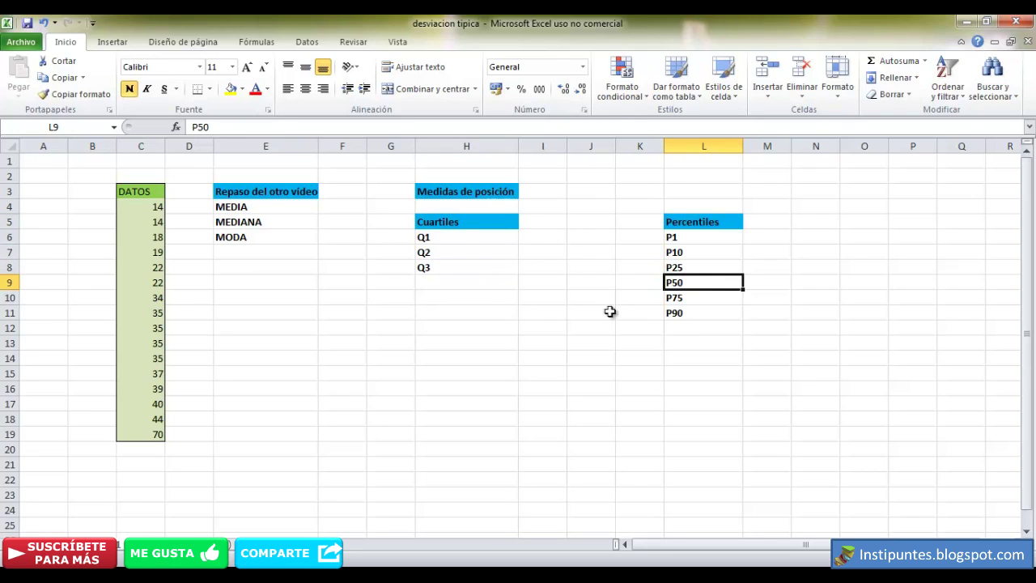
{"action": "left_click", "coordinate": [474, 258]}
{"action": "left_click", "coordinate": [547, 254]}
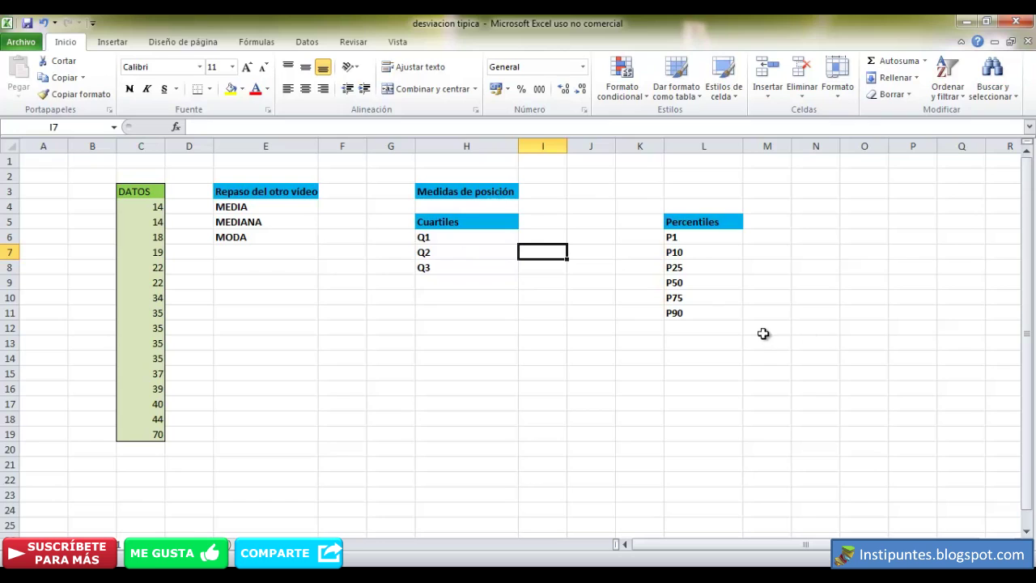
{"action": "left_click", "coordinate": [235, 191]}
{"action": "left_click", "coordinate": [243, 207]}
{"action": "left_click", "coordinate": [247, 221]}
{"action": "left_click", "coordinate": [252, 237]}
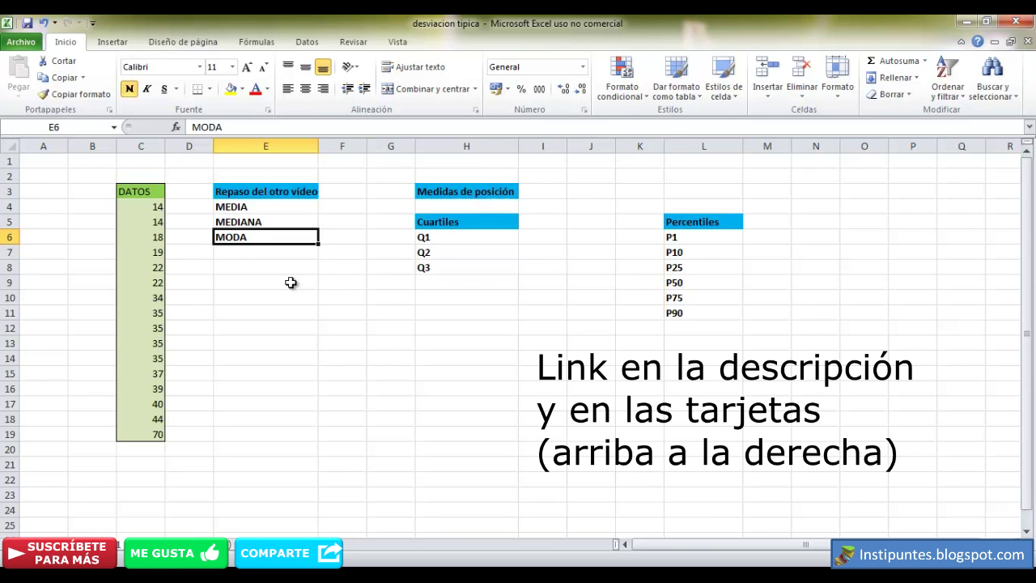
{"action": "left_click", "coordinate": [268, 192]}
{"action": "left_click", "coordinate": [275, 212]}
{"action": "left_click", "coordinate": [279, 241]}
{"action": "left_click", "coordinate": [280, 209]}
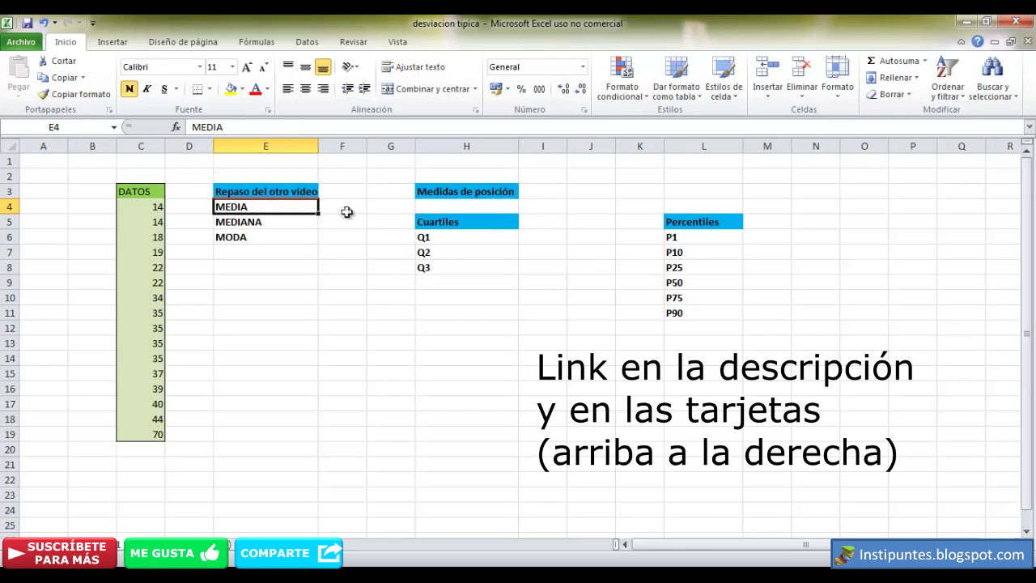
Calculate the mean of the DATOS values beside MEDIA in F4 with =PROMEDIO(C4:C19)
{"action": "left_click", "coordinate": [346, 211]}
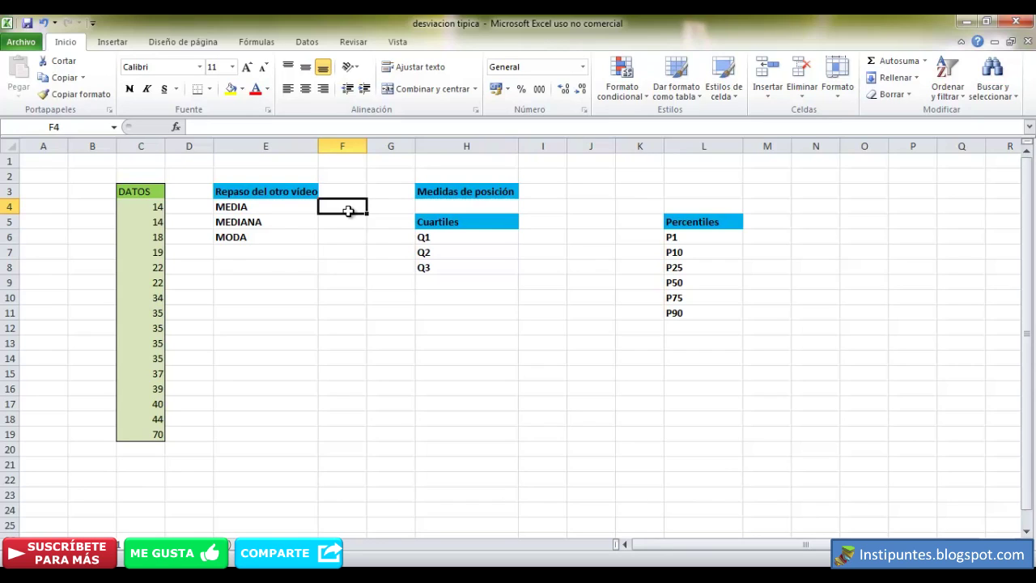
{"action": "type", "text": "=p"}
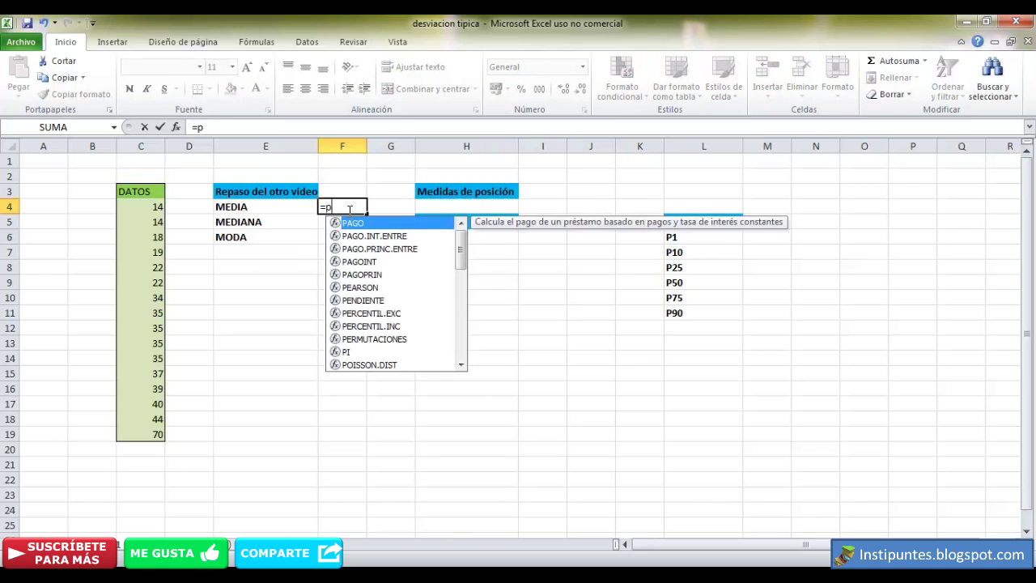
{"action": "type", "text": "romedio("}
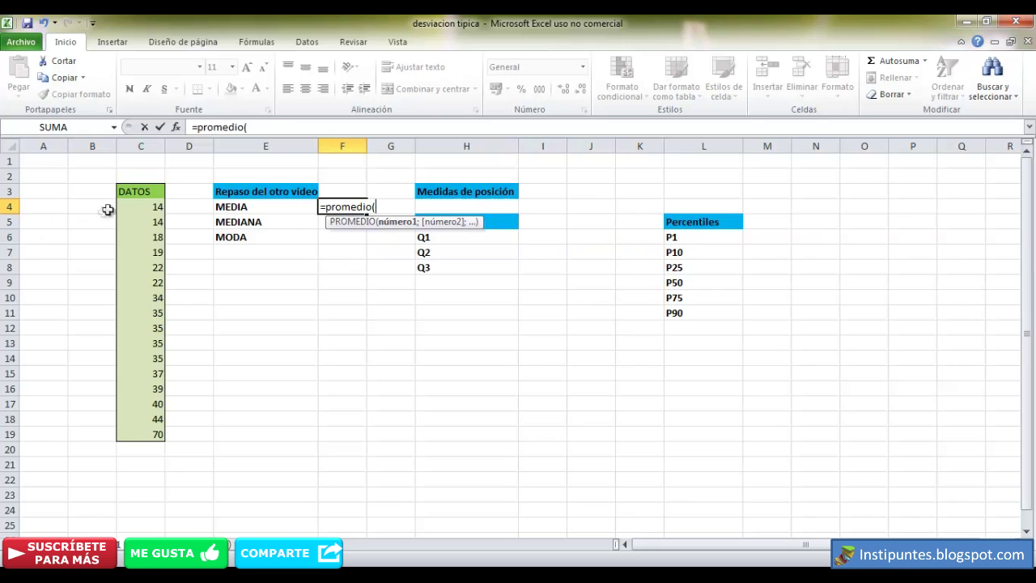
{"action": "left_click_drag", "start_coordinate": [136, 207], "coordinate": [129, 433]}
{"action": "type", "text": "="}
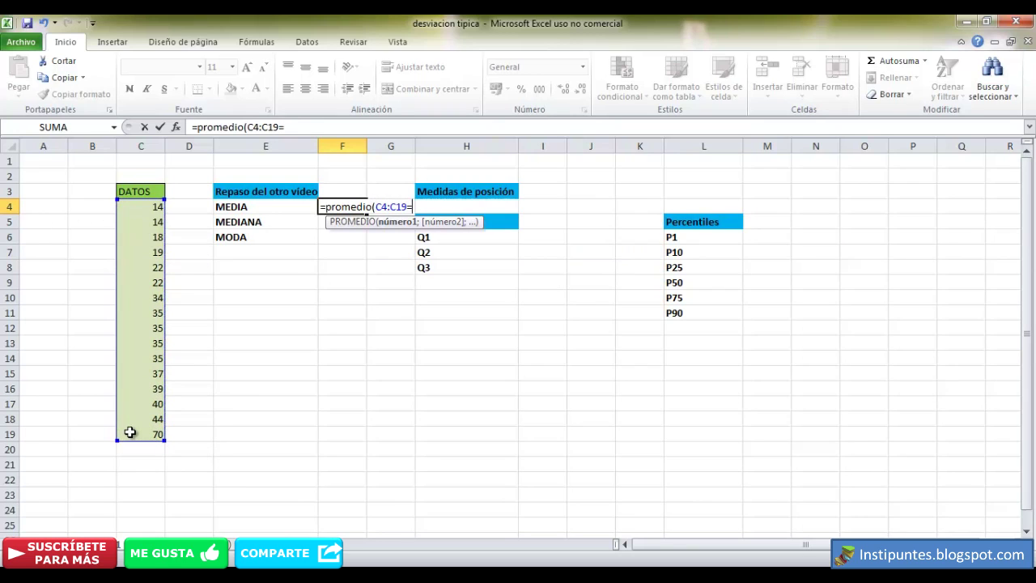
{"action": "key", "text": "BackSpace"}
{"action": "type", "text": ")"}
{"action": "key", "text": "Return"}
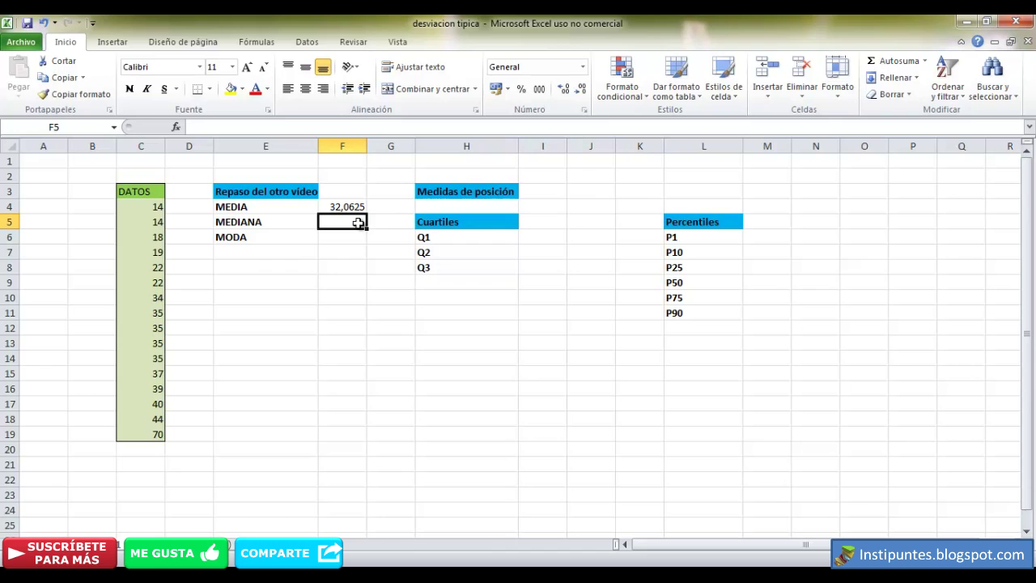
Calculate the median of C4:C19 in F5, beside MEDIANA, using the MEDIANA function
{"action": "type", "text": "="}
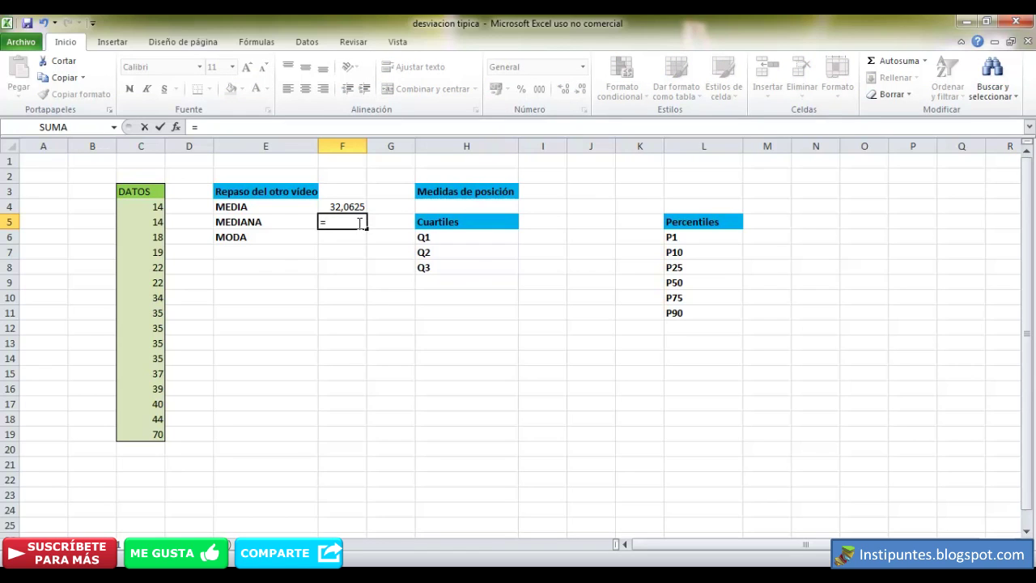
{"action": "type", "text": "mediana"}
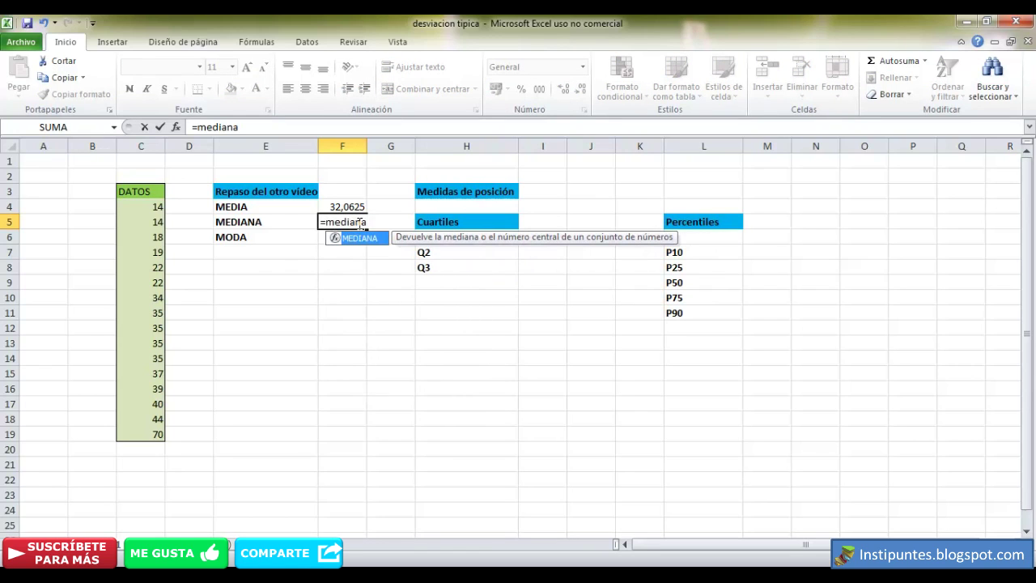
{"action": "type", "text": "("}
{"action": "left_click_drag", "start_coordinate": [149, 207], "coordinate": [145, 435]}
{"action": "key", "text": "Return"}
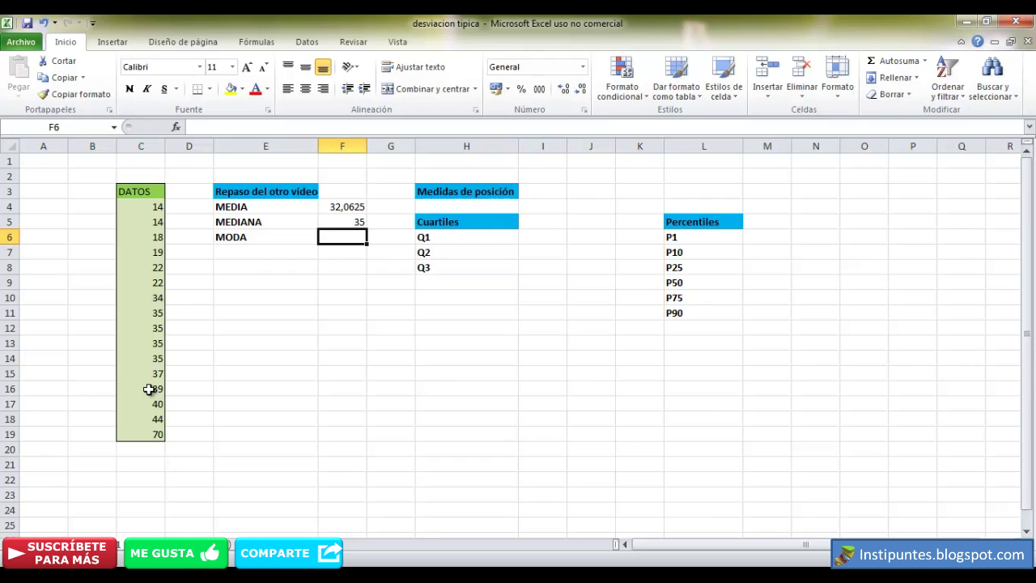
Enter =MODA(C4:C19) in F6 to compute the mode of the data beside MODA
{"action": "type", "text": "=moda("}
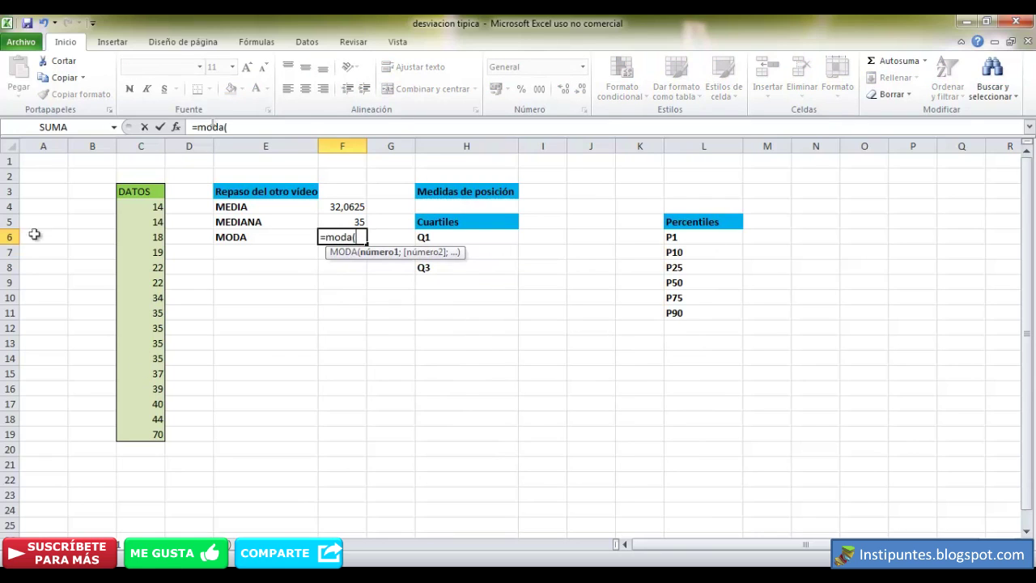
{"action": "left_click_drag", "start_coordinate": [142, 204], "coordinate": [152, 437]}
{"action": "type", "text": ")"}
{"action": "key", "text": "Return"}
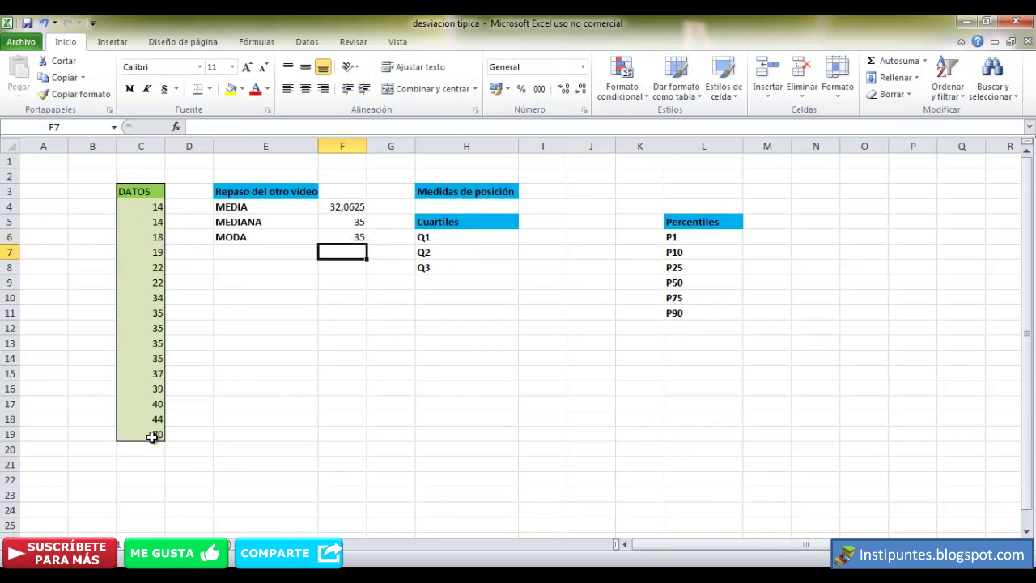
{"action": "left_click", "coordinate": [341, 236]}
{"action": "left_click", "coordinate": [342, 224]}
{"action": "left_click", "coordinate": [341, 237]}
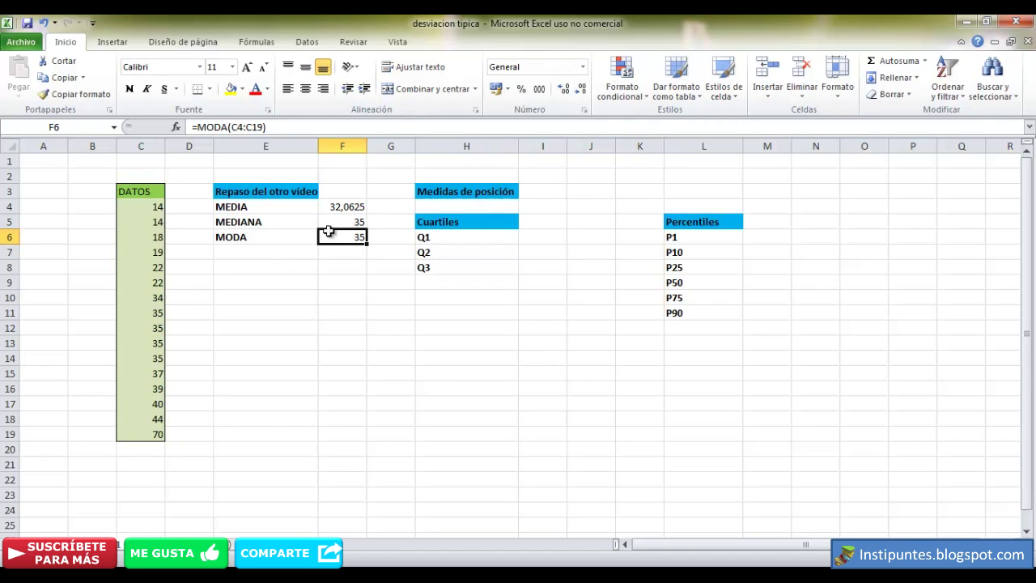
Give the MEDIANA label and its result (E5:F5) a yellow background fill
{"action": "left_click_drag", "start_coordinate": [226, 223], "coordinate": [354, 220]}
{"action": "right_click", "coordinate": [356, 220]}
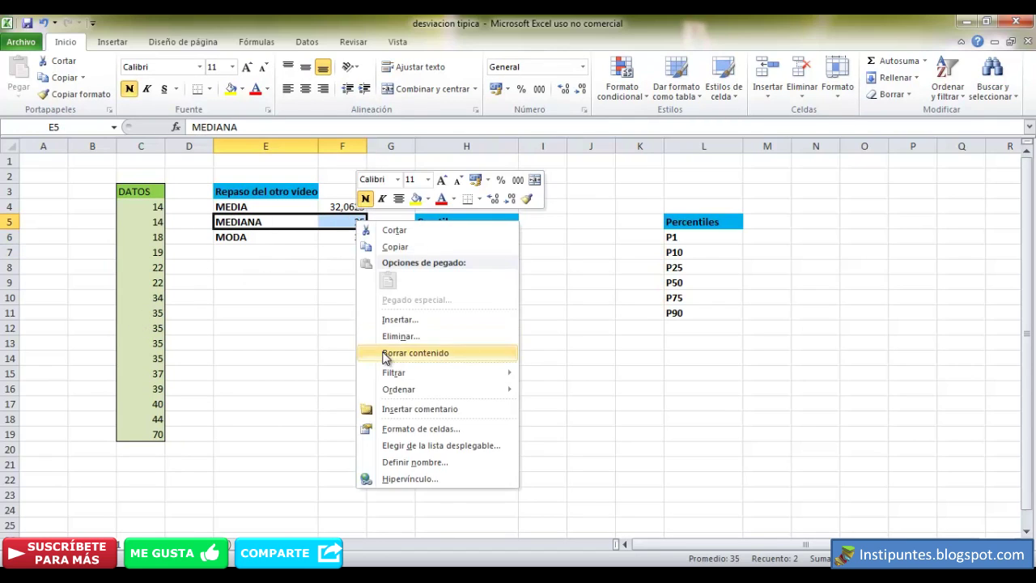
{"action": "left_click", "coordinate": [421, 430]}
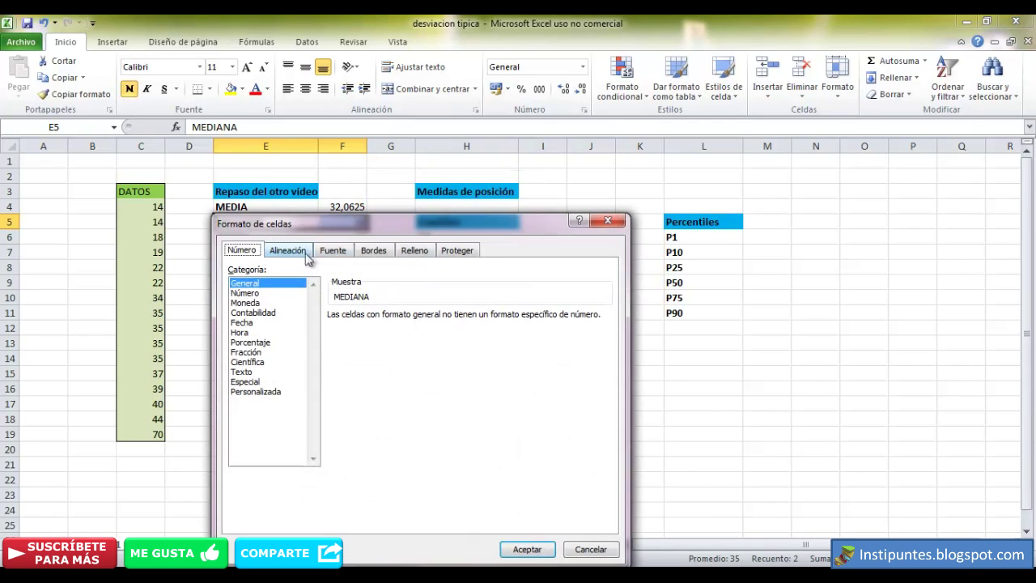
{"action": "left_click", "coordinate": [379, 252]}
{"action": "left_click", "coordinate": [413, 252]}
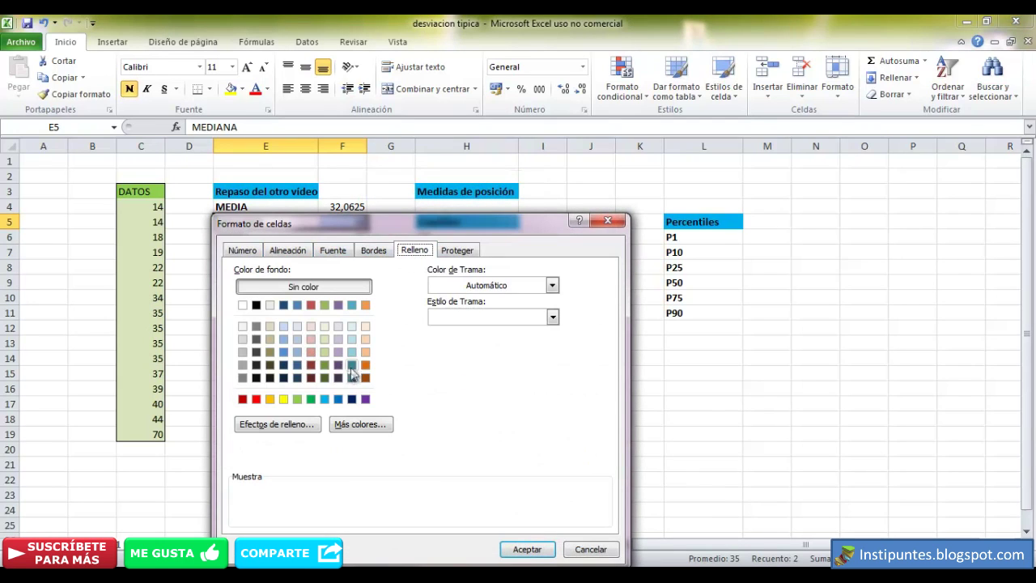
{"action": "left_click", "coordinate": [283, 399]}
{"action": "left_click", "coordinate": [527, 548]}
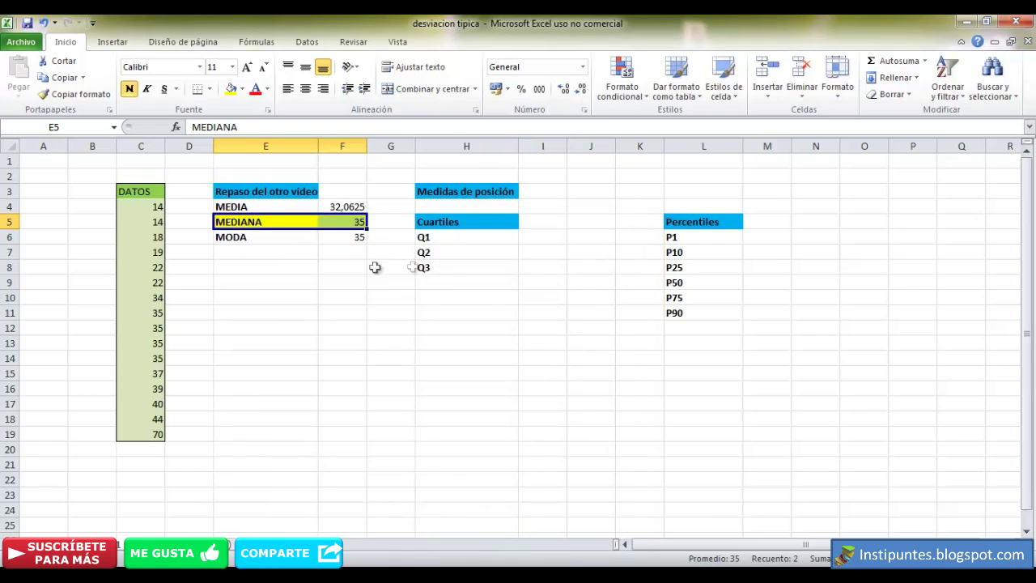
{"action": "left_click", "coordinate": [569, 265]}
{"action": "left_click", "coordinate": [275, 251]}
{"action": "left_click", "coordinate": [288, 239]}
{"action": "left_click", "coordinate": [321, 239]}
{"action": "left_click", "coordinate": [268, 237]}
{"action": "left_click", "coordinate": [328, 232]}
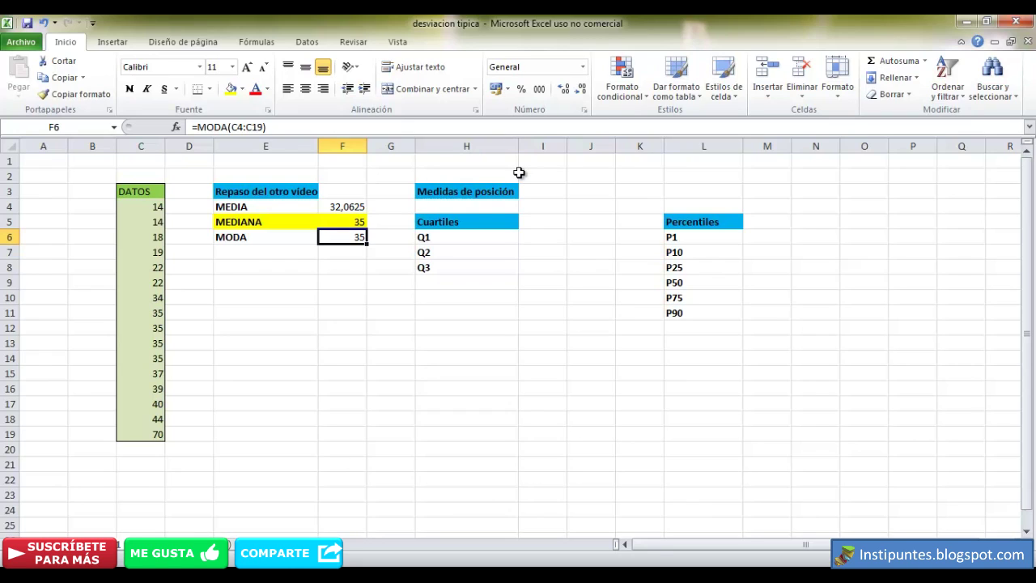
Calculate the first quartile of the data beside Q1 in I6 with =CUARTIL(C4:C19;1)
{"action": "left_click", "coordinate": [535, 239]}
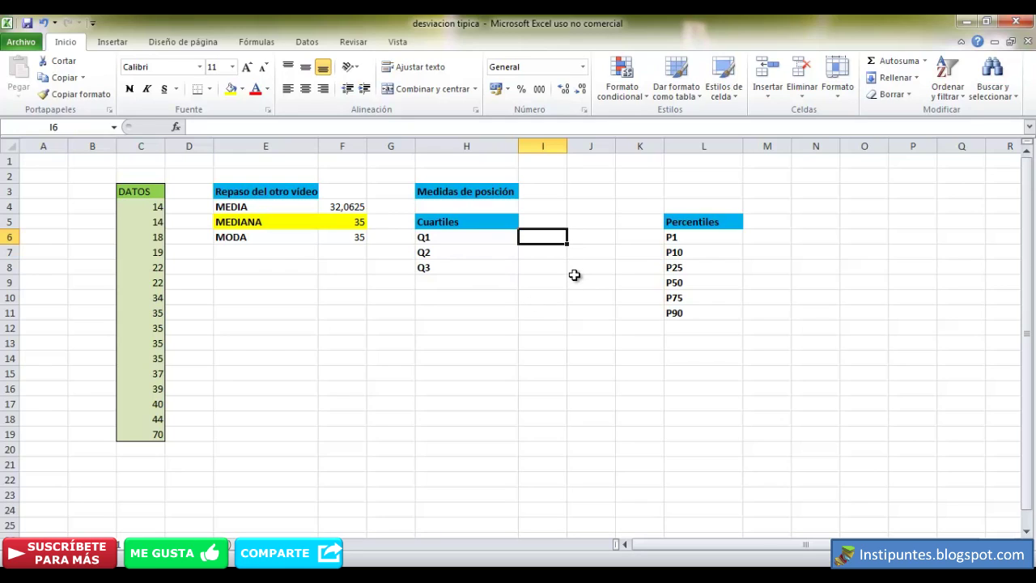
{"action": "type", "text": "="}
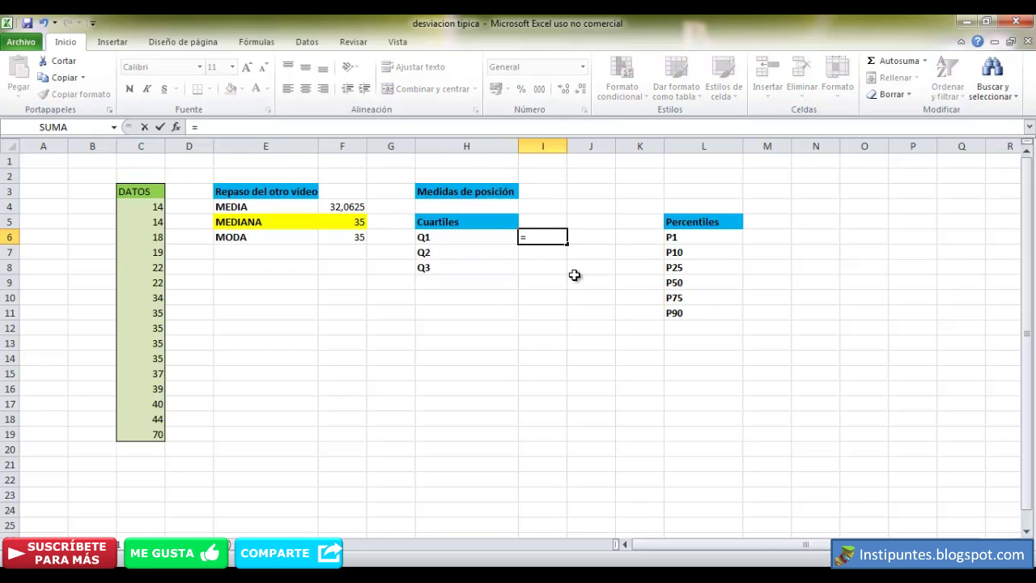
{"action": "type", "text": "cuartil("}
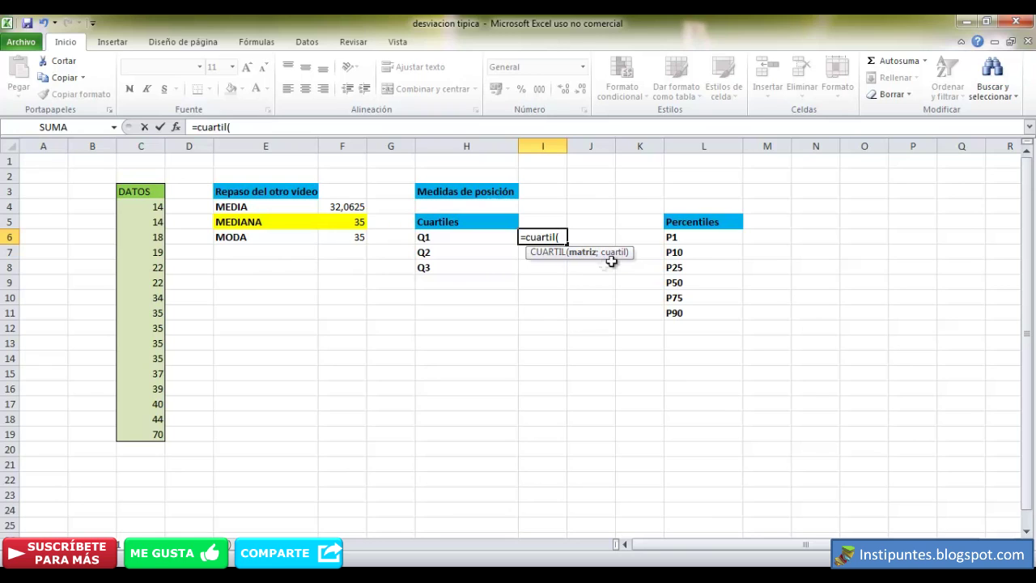
{"action": "left_click_drag", "start_coordinate": [141, 207], "coordinate": [145, 432]}
{"action": "type", "text": ";"}
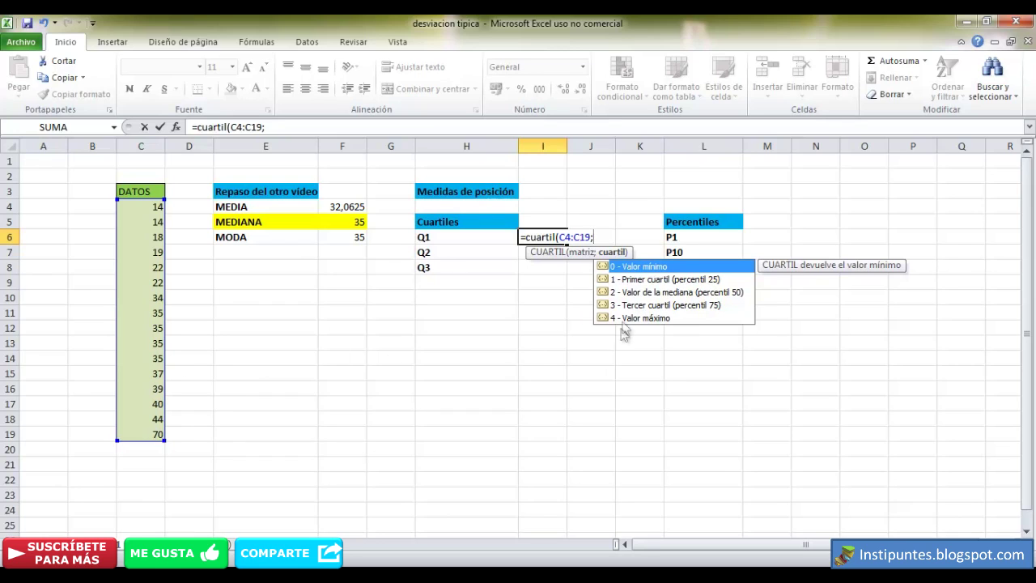
{"action": "type", "text": "1)"}
{"action": "key", "text": "Return"}
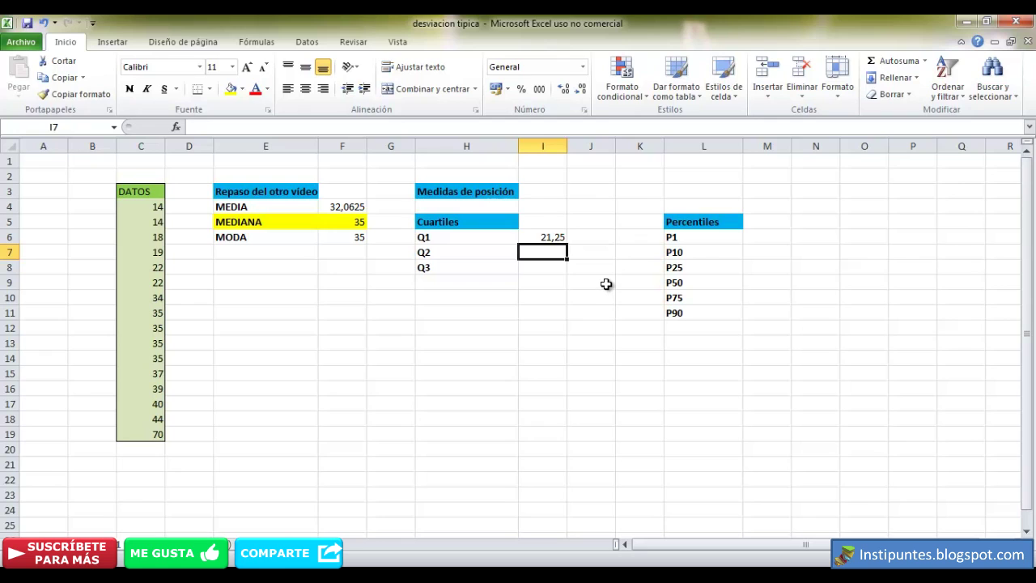
Enter =CUARTIL(C4:C19;2) in I7 to compute the second quartile beside Q2
{"action": "type", "text": "=cuart"}
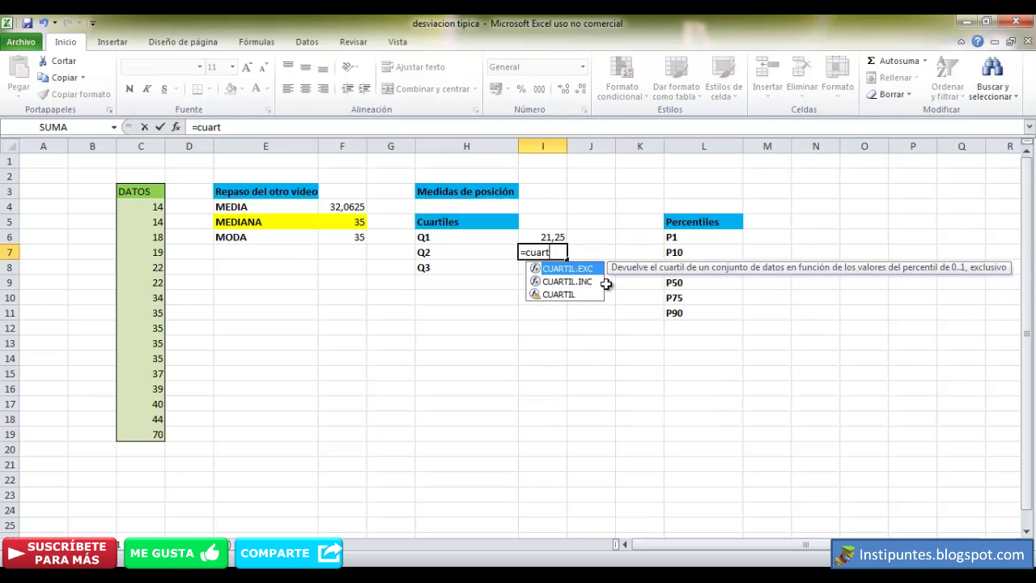
{"action": "type", "text": "("}
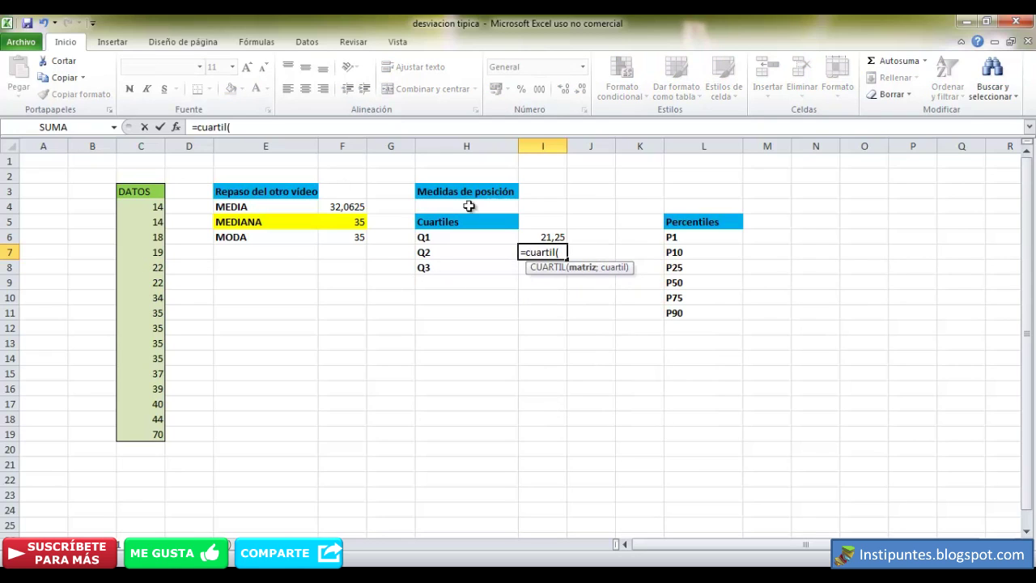
{"action": "left_click_drag", "start_coordinate": [143, 209], "coordinate": [153, 436]}
{"action": "type", "text": ";2"}
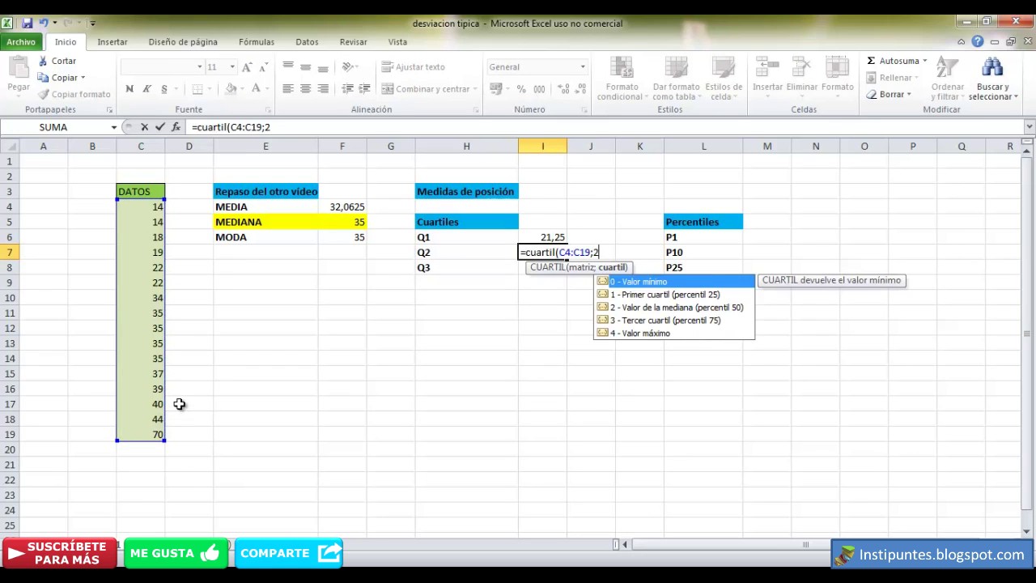
{"action": "type", "text": ")"}
{"action": "key", "text": "Return"}
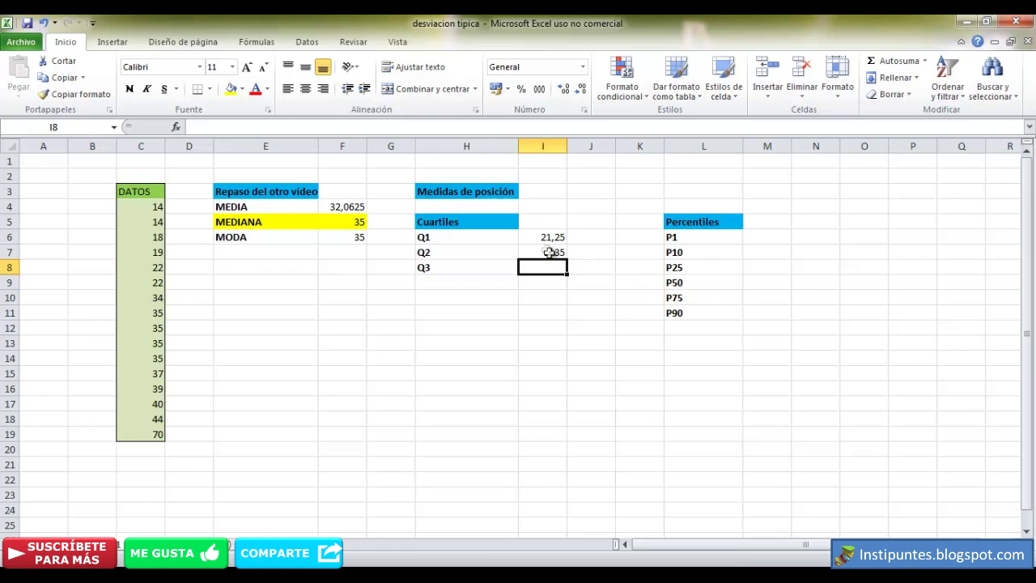
Give the Q2 label and its result (H7:I7) a yellow background fill
{"action": "left_click_drag", "start_coordinate": [549, 253], "coordinate": [435, 251]}
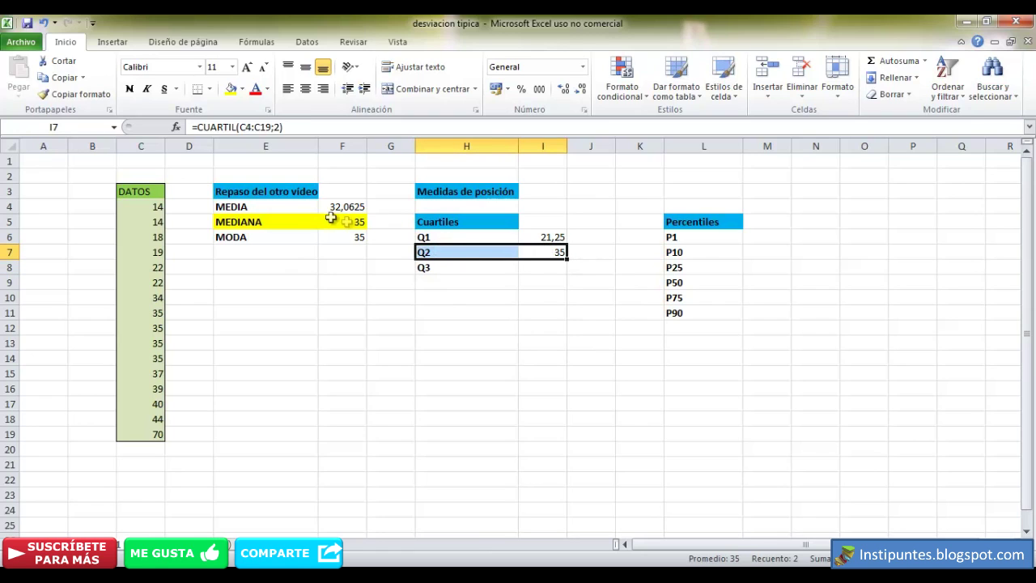
{"action": "left_click", "coordinate": [540, 254]}
{"action": "left_click_drag", "start_coordinate": [493, 254], "coordinate": [530, 248]}
{"action": "left_click", "coordinate": [529, 248]}
{"action": "left_click_drag", "start_coordinate": [456, 252], "coordinate": [545, 252]}
{"action": "right_click", "coordinate": [545, 253]}
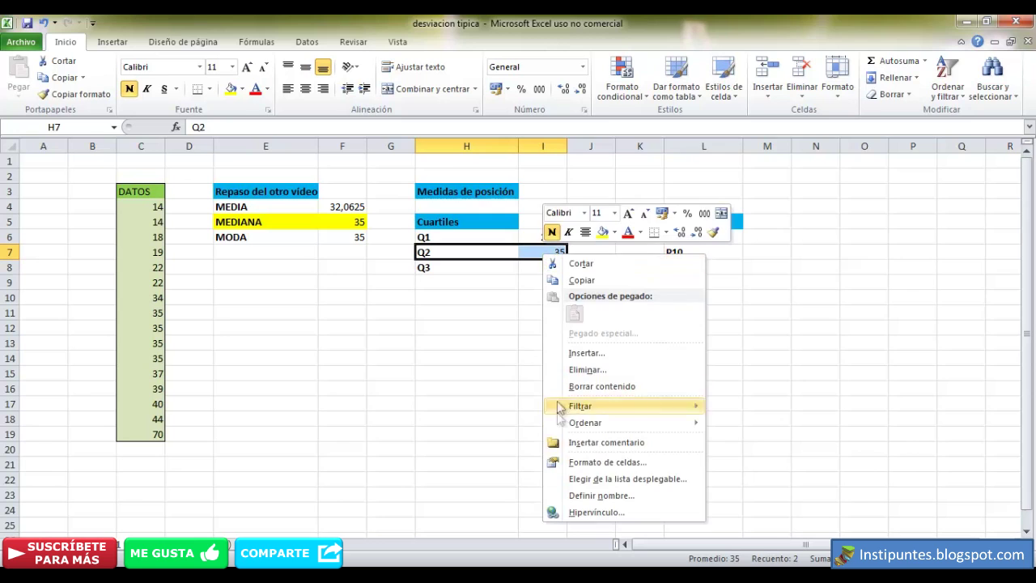
{"action": "left_click", "coordinate": [597, 465]}
{"action": "left_click", "coordinate": [455, 399]}
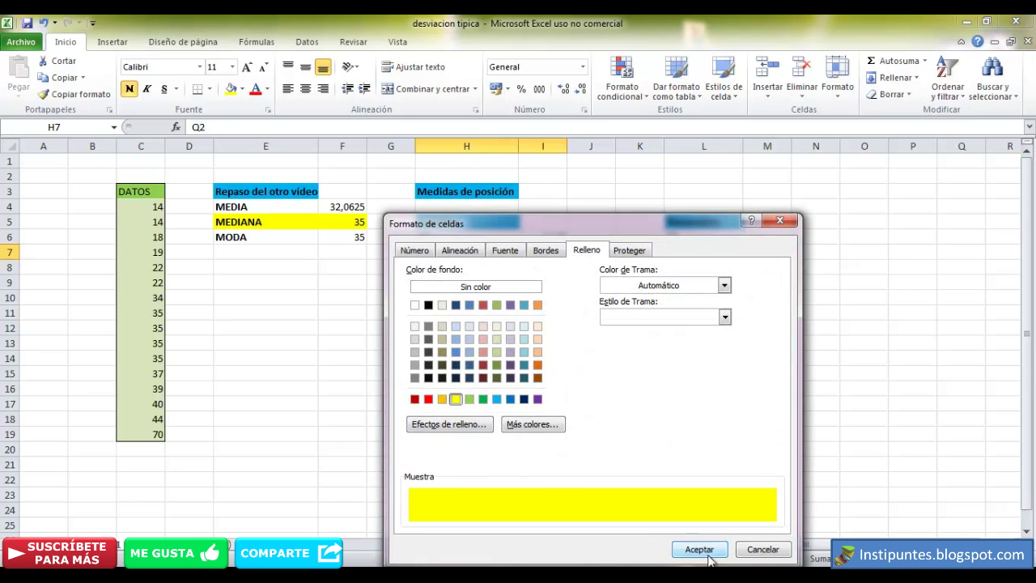
{"action": "left_click", "coordinate": [706, 553]}
Calculate the third quartile of the data beside Q3 in I8 with =CUARTIL(C4:C19;3)
{"action": "left_click", "coordinate": [542, 271]}
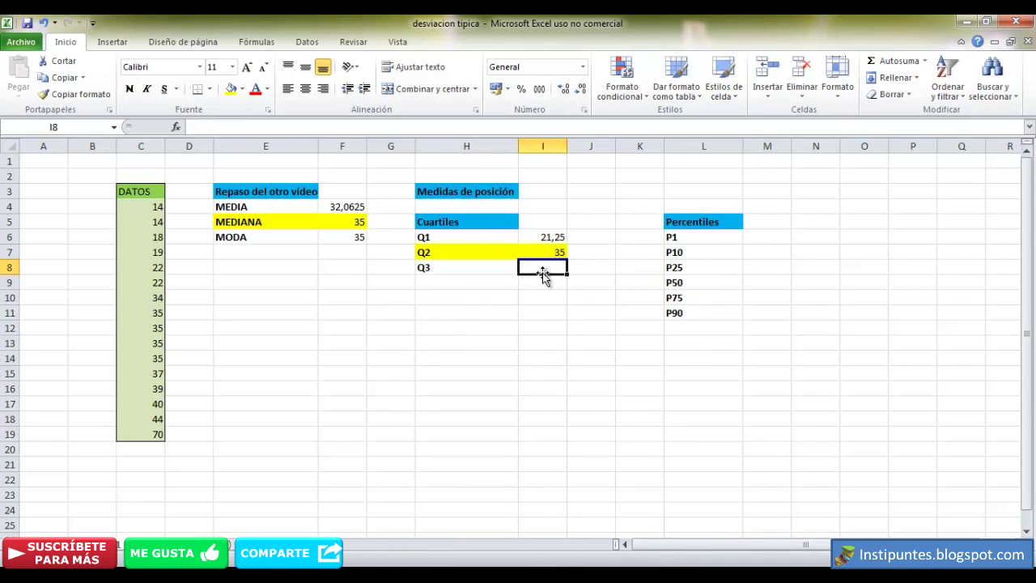
{"action": "type", "text": "=cu"}
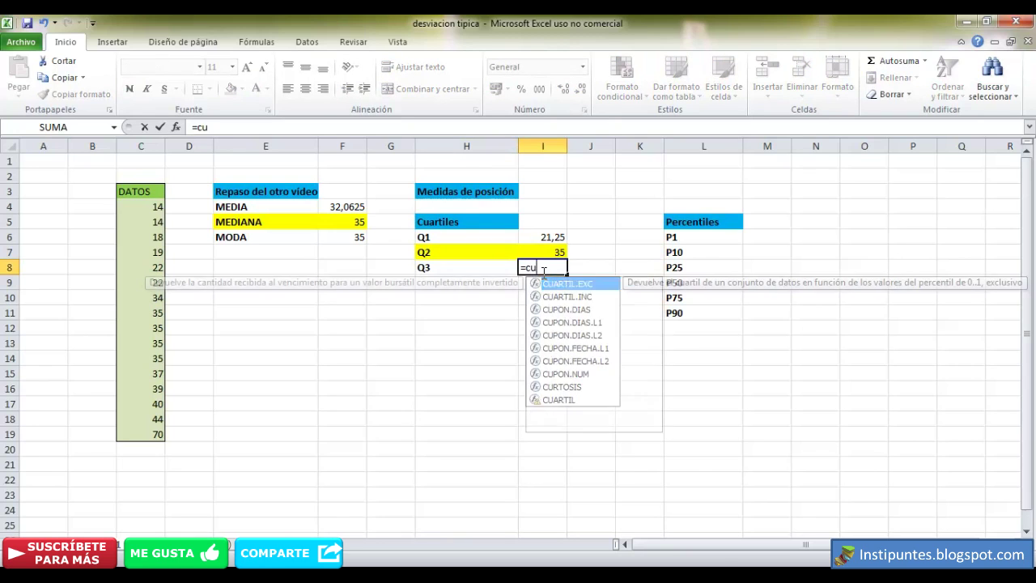
{"action": "type", "text": "artil"}
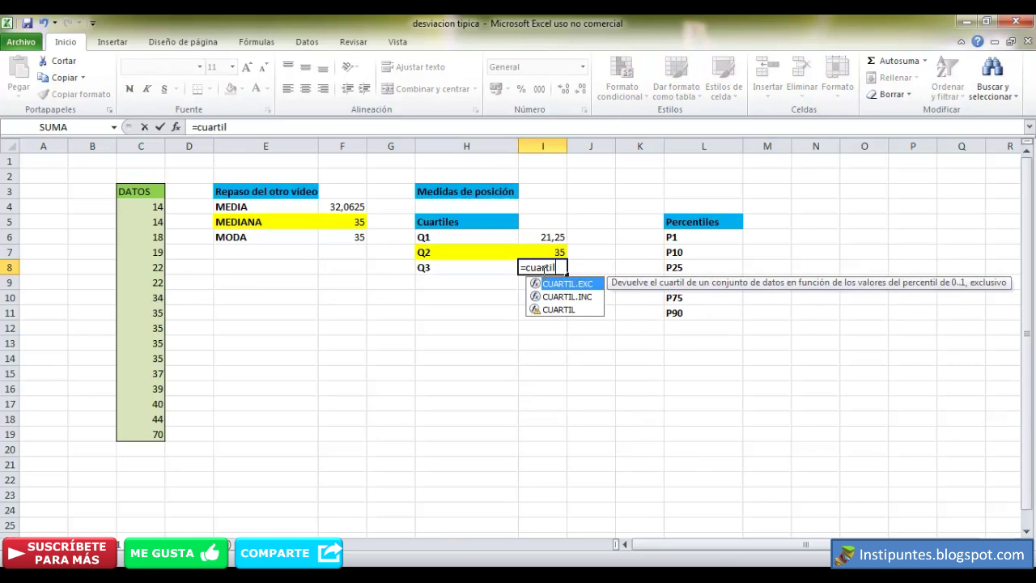
{"action": "type", "text": "("}
{"action": "left_click_drag", "start_coordinate": [148, 208], "coordinate": [153, 435]}
{"action": "type", "text": ";3)"}
{"action": "key", "text": "Return"}
{"action": "key", "text": "Return"}
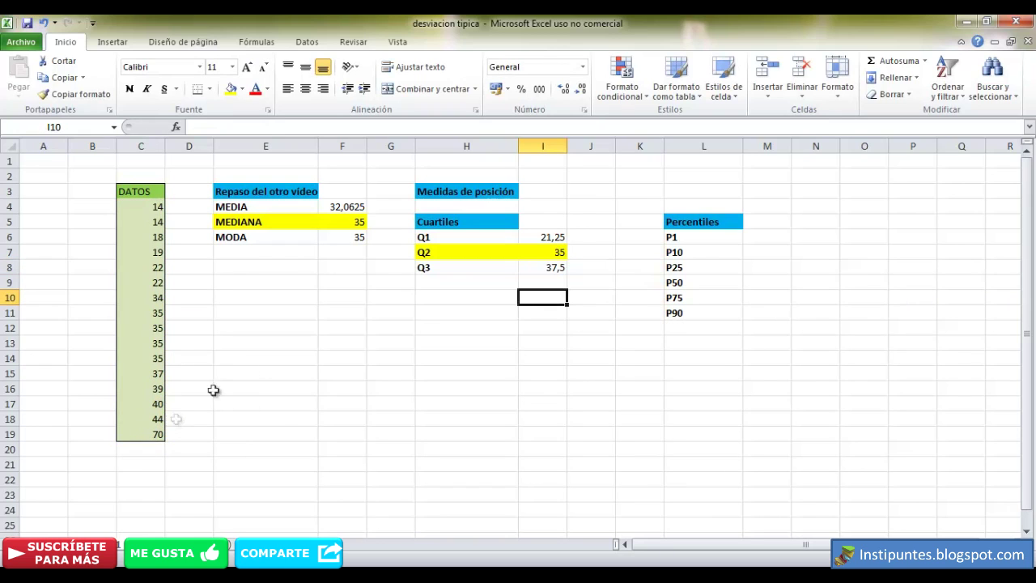
Review the Q1, Q2 and Q3 labels together with their results and formulas
{"action": "left_click", "coordinate": [536, 268]}
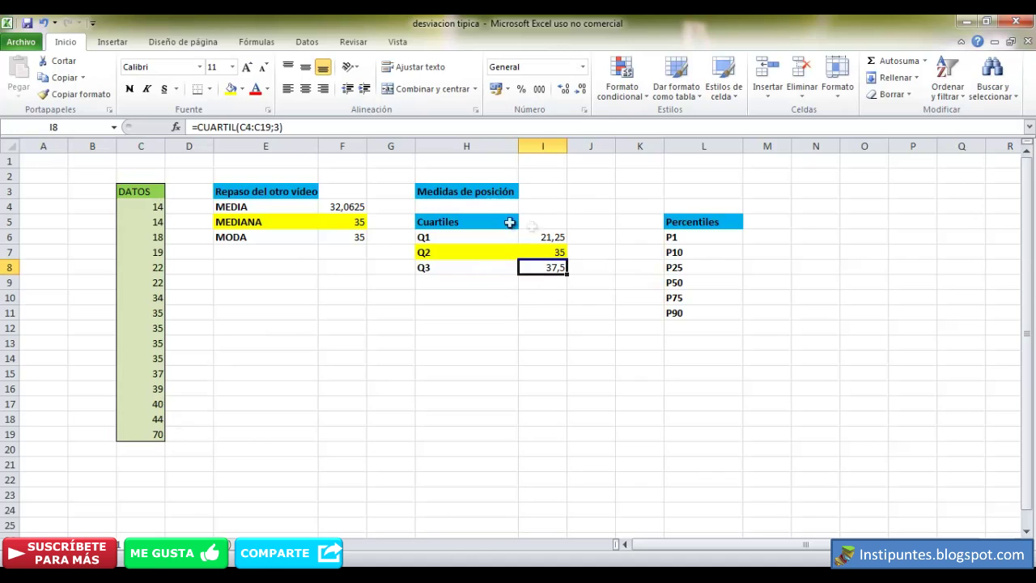
{"action": "left_click", "coordinate": [467, 241]}
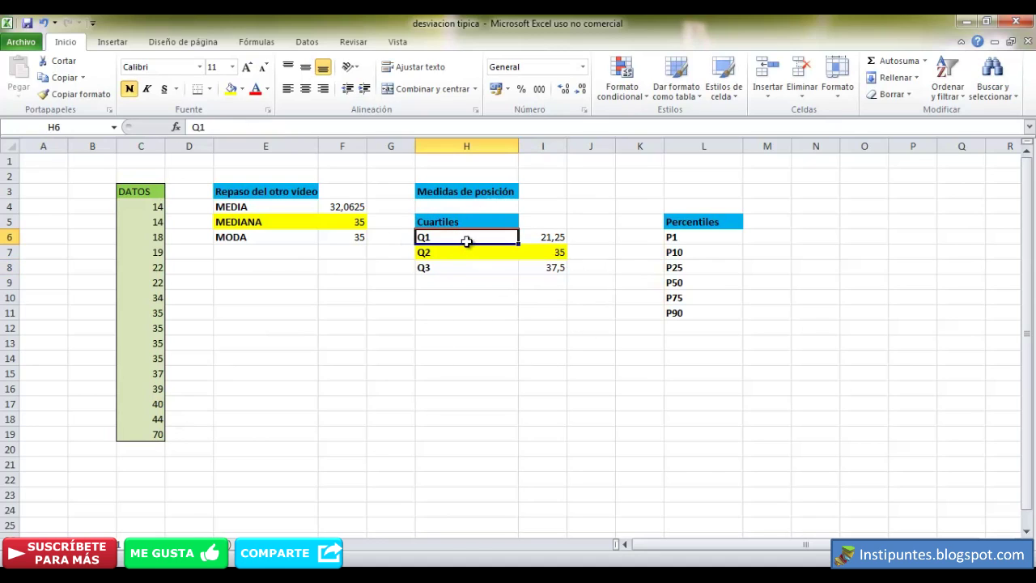
{"action": "left_click", "coordinate": [475, 267]}
{"action": "left_click", "coordinate": [477, 293]}
{"action": "left_click", "coordinate": [467, 265]}
{"action": "left_click", "coordinate": [467, 251]}
{"action": "left_click", "coordinate": [463, 237]}
{"action": "left_click", "coordinate": [477, 270]}
{"action": "left_click", "coordinate": [474, 255]}
{"action": "left_click", "coordinate": [468, 238]}
{"action": "left_click", "coordinate": [544, 237]}
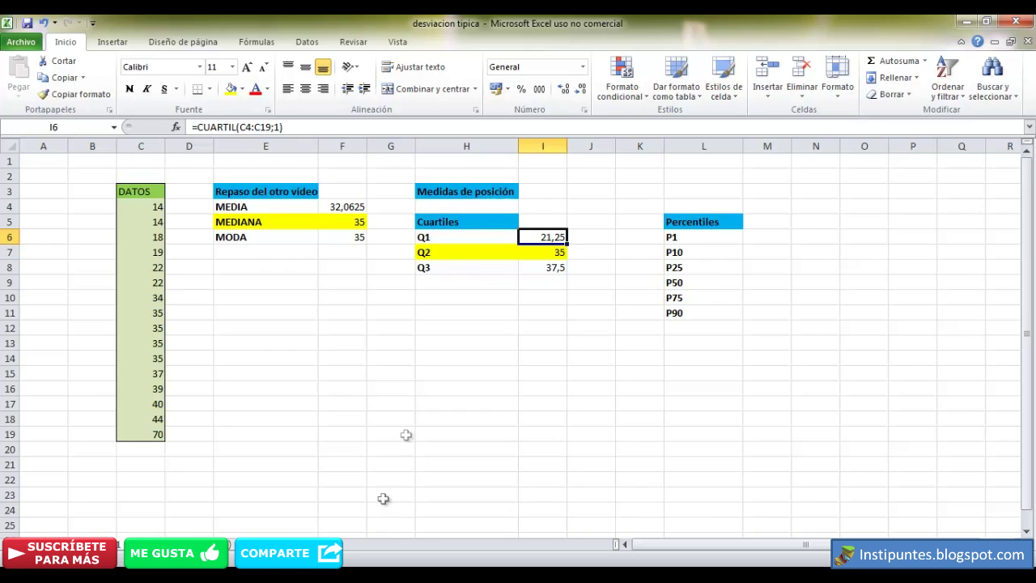
{"action": "left_click", "coordinate": [454, 257]}
{"action": "left_click", "coordinate": [540, 259]}
{"action": "left_click", "coordinate": [500, 259]}
{"action": "left_click", "coordinate": [542, 258]}
{"action": "left_click", "coordinate": [496, 257]}
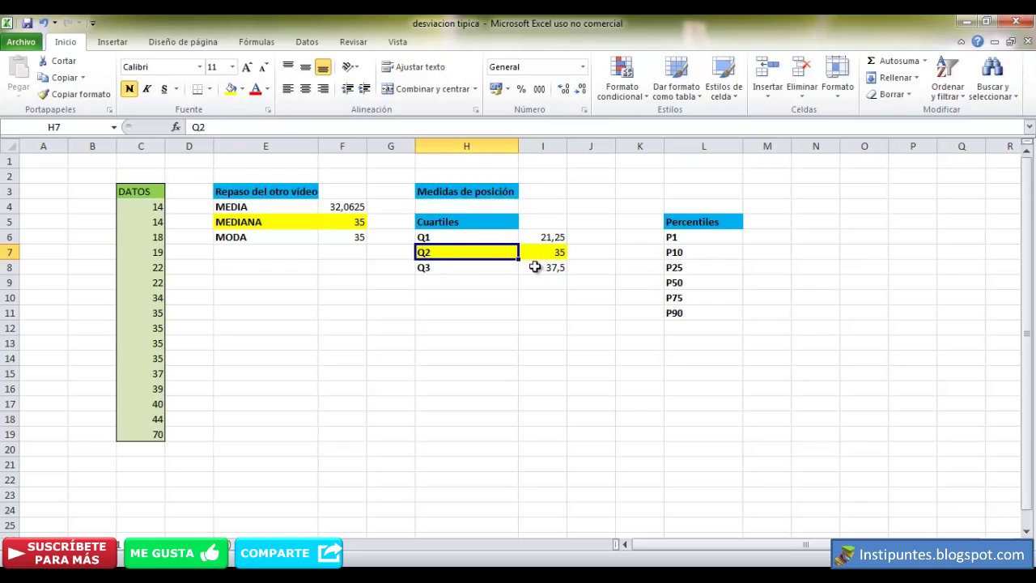
{"action": "left_click", "coordinate": [497, 268]}
{"action": "left_click", "coordinate": [542, 273]}
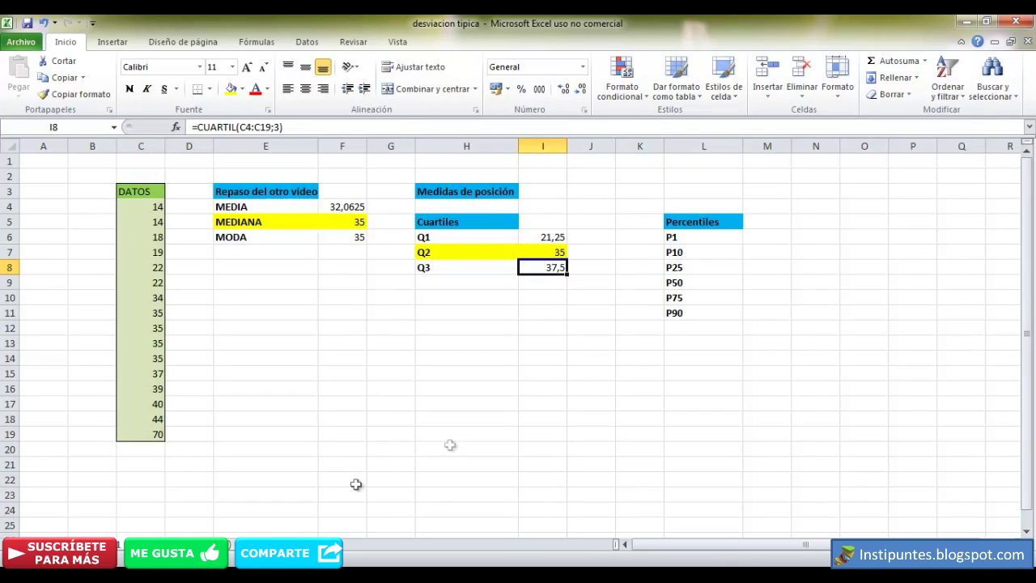
Look through the percentile labels from P1 to P90 under the Percentiles heading
{"action": "left_click", "coordinate": [718, 221]}
{"action": "left_click", "coordinate": [763, 235]}
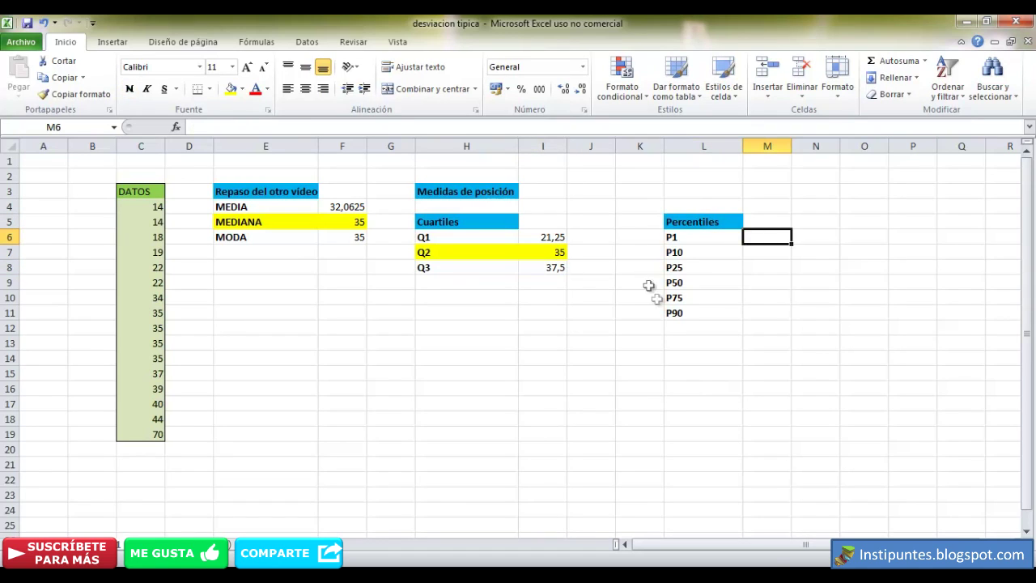
{"action": "left_click", "coordinate": [714, 235]}
{"action": "left_click", "coordinate": [710, 252]}
{"action": "left_click", "coordinate": [708, 267]}
{"action": "left_click", "coordinate": [717, 285]}
{"action": "left_click", "coordinate": [721, 300]}
{"action": "left_click", "coordinate": [718, 314]}
{"action": "left_click", "coordinate": [717, 328]}
{"action": "left_click", "coordinate": [692, 239]}
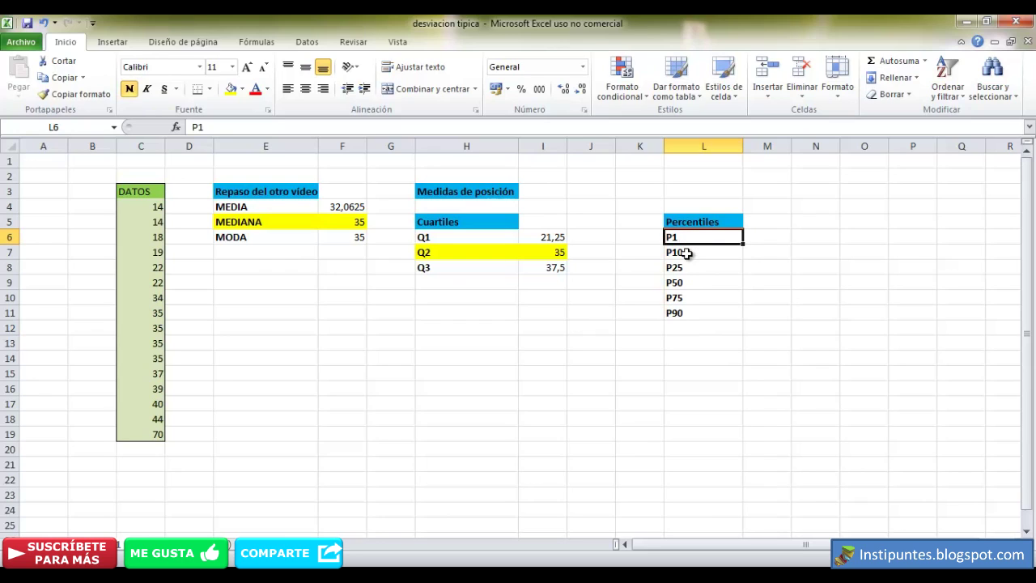
{"action": "key", "text": "Down"}
{"action": "key", "text": "Down"}
{"action": "key", "text": "Down"}
{"action": "key", "text": "Down"}
{"action": "key", "text": "Down"}
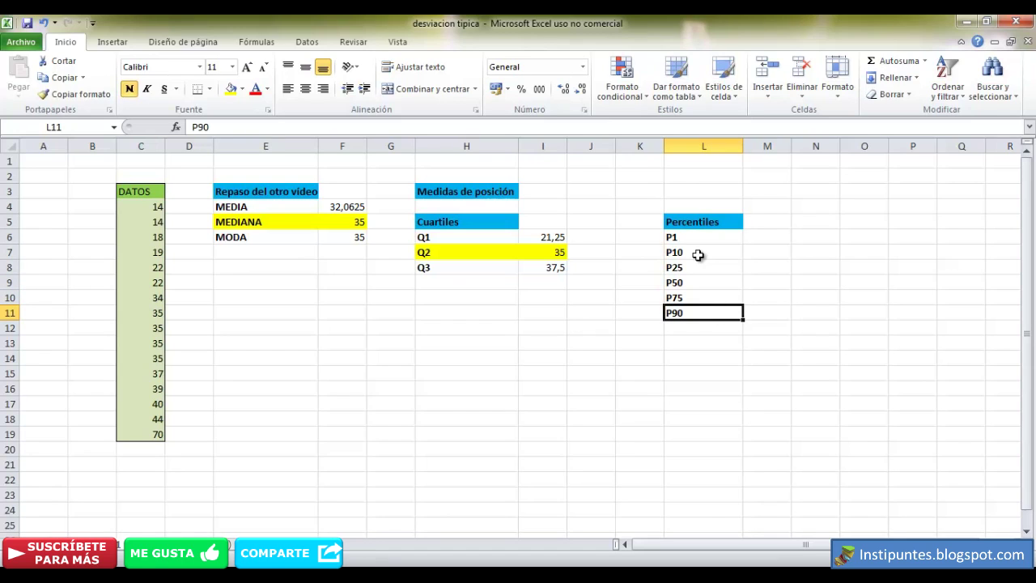
{"action": "left_click", "coordinate": [753, 236]}
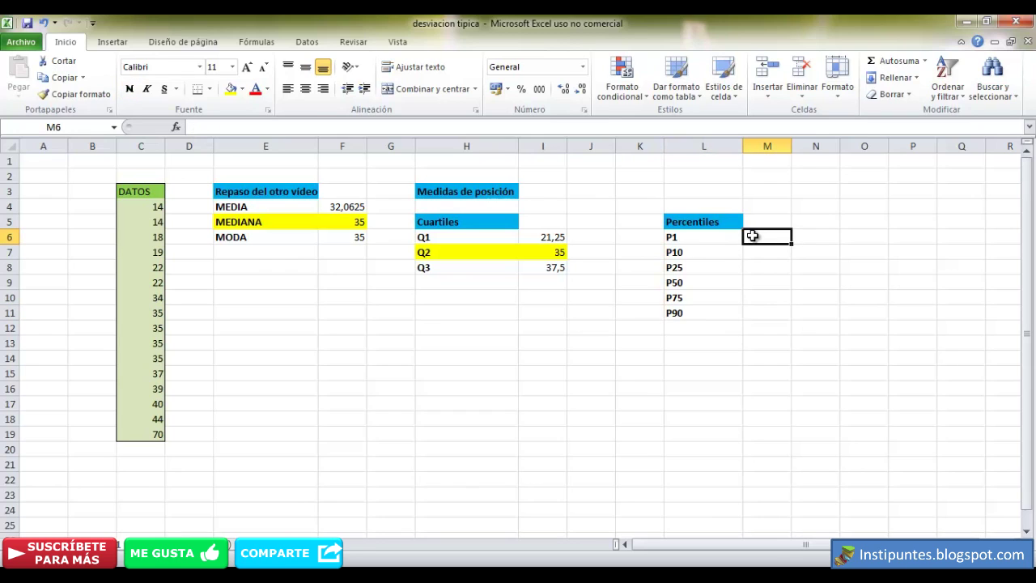
{"action": "type", "text": "="}
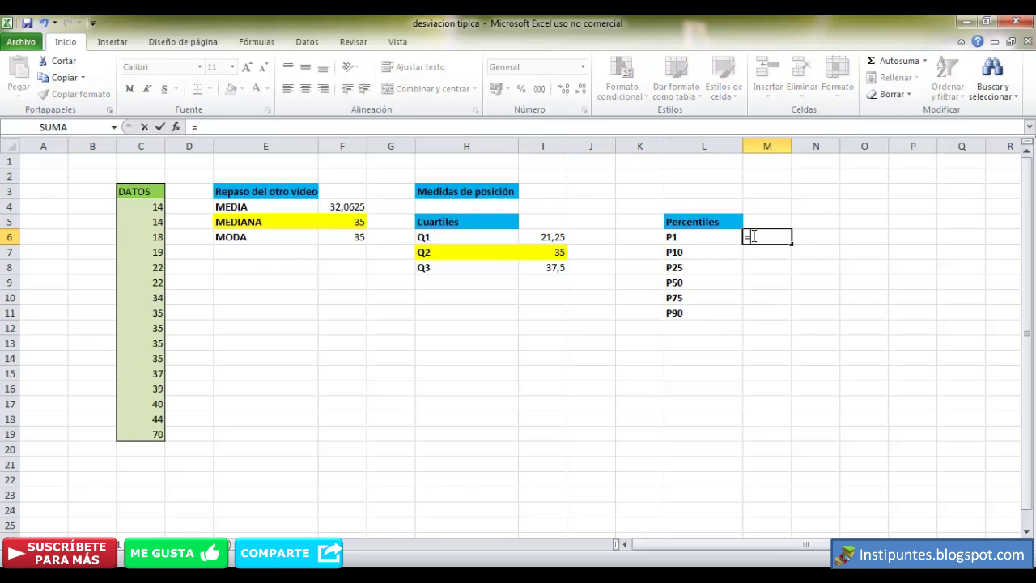
{"action": "type", "text": "percentil("}
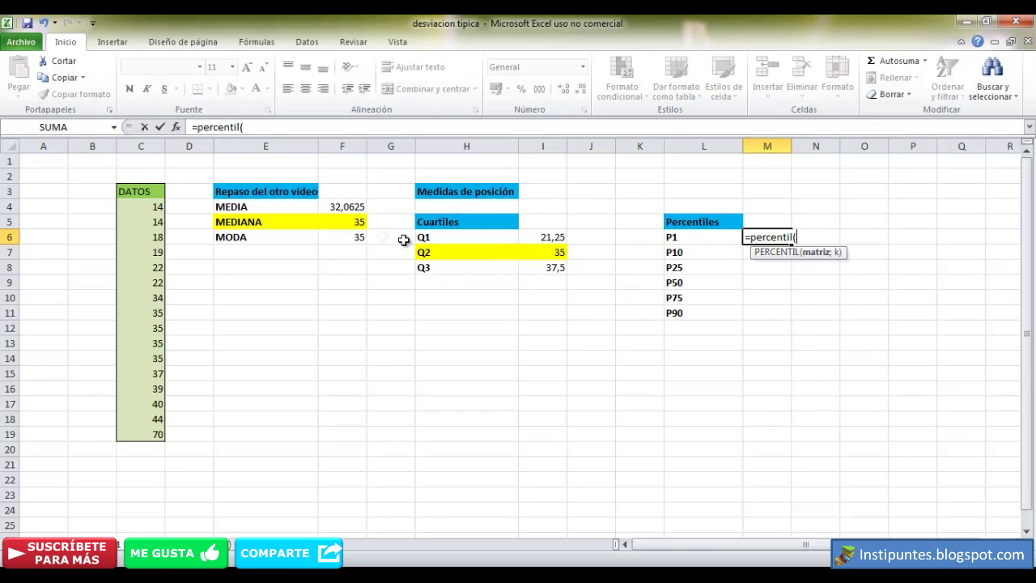
{"action": "left_click_drag", "start_coordinate": [154, 210], "coordinate": [139, 434]}
{"action": "type", "text": ";"}
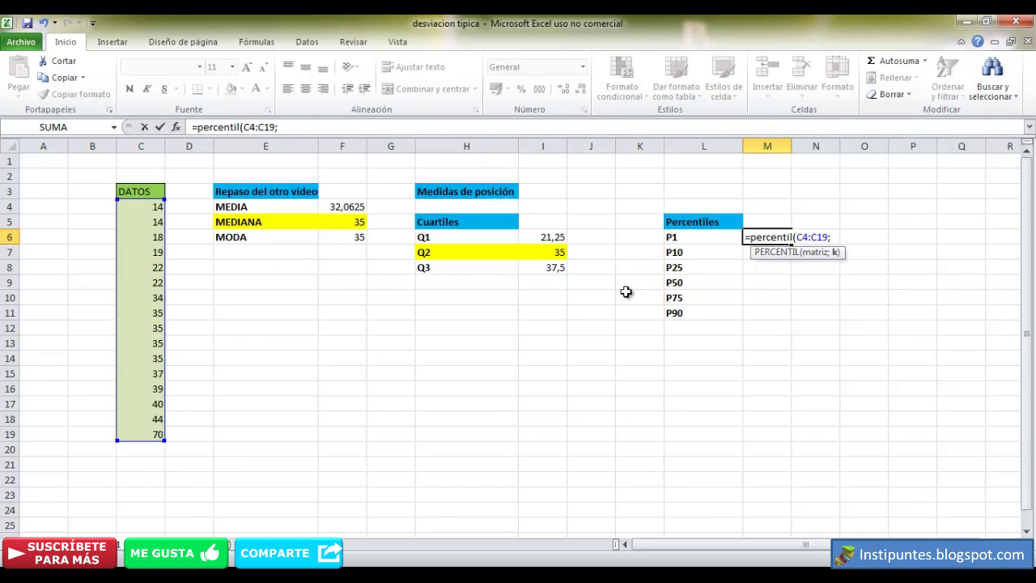
{"action": "left_click", "coordinate": [546, 238]}
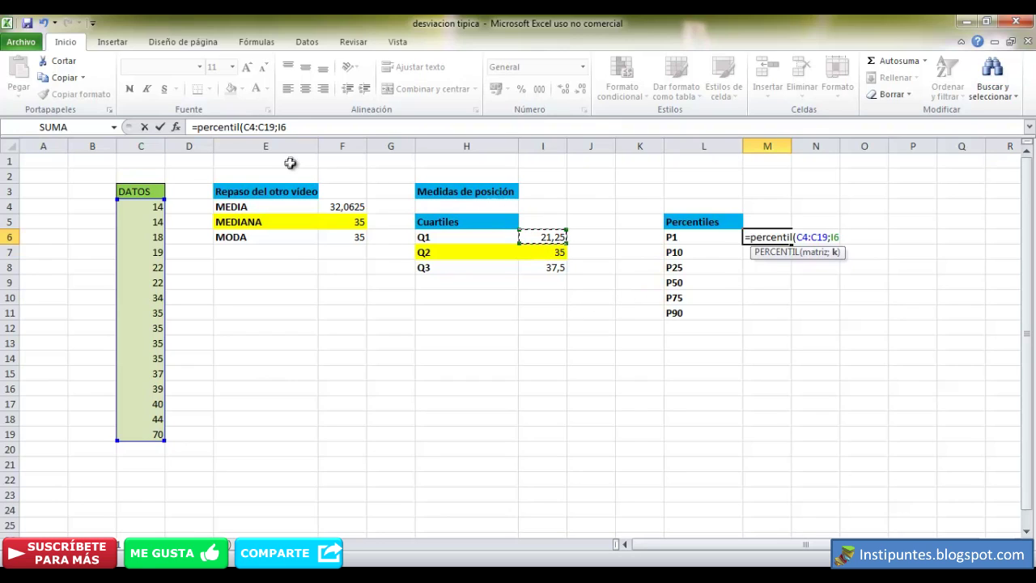
{"action": "left_click", "coordinate": [258, 127]}
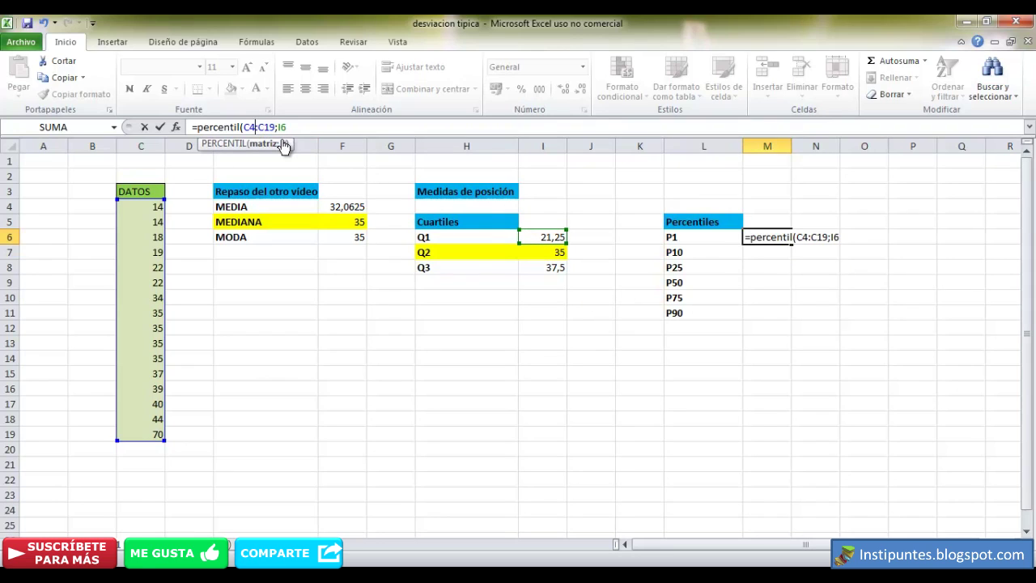
{"action": "key", "text": "BackSpace"}
{"action": "key", "text": "BackSpace"}
{"action": "left_click", "coordinate": [814, 237]}
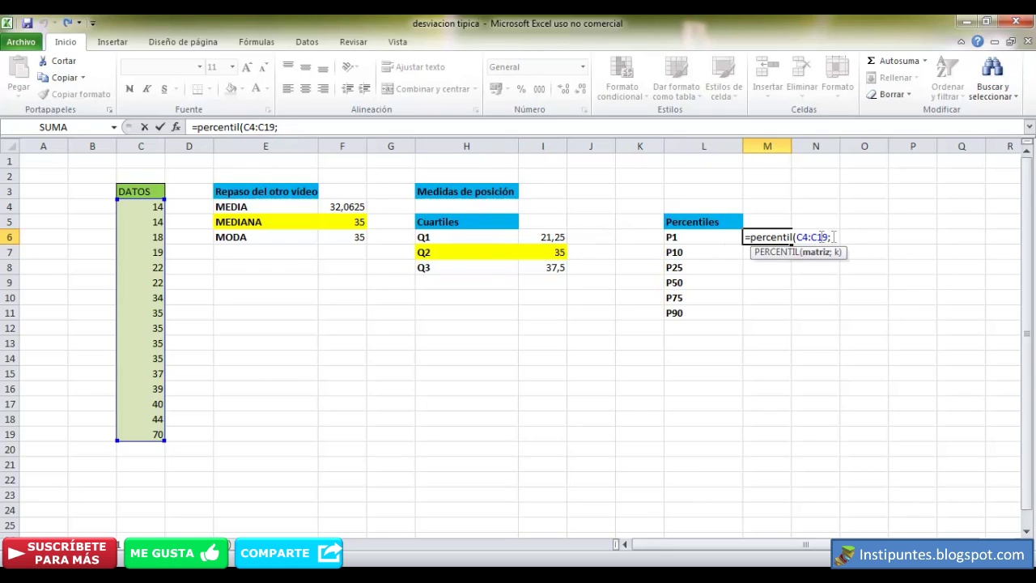
{"action": "left_click", "coordinate": [765, 267]}
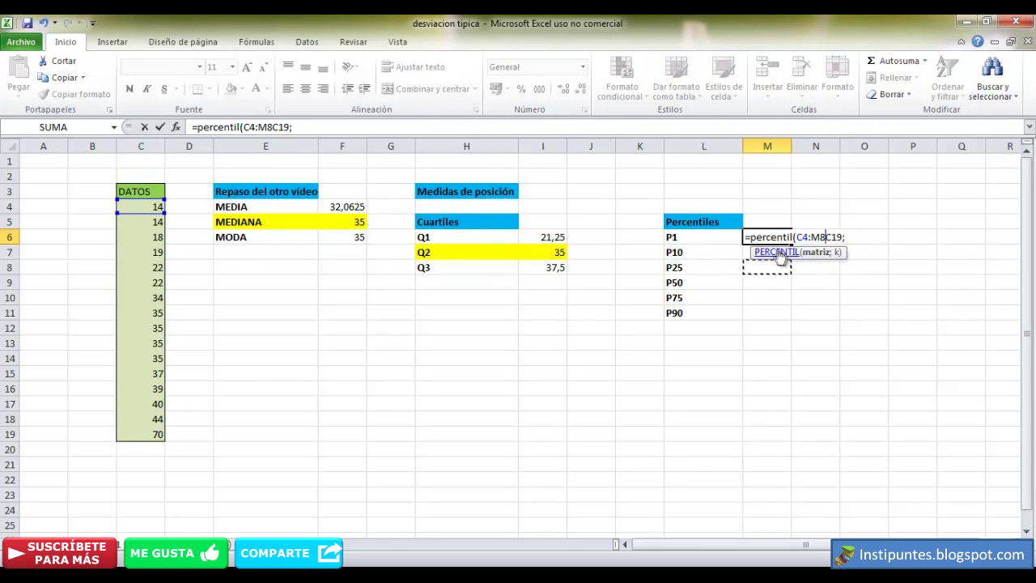
{"action": "left_click_drag", "start_coordinate": [297, 127], "coordinate": [6, 131]}
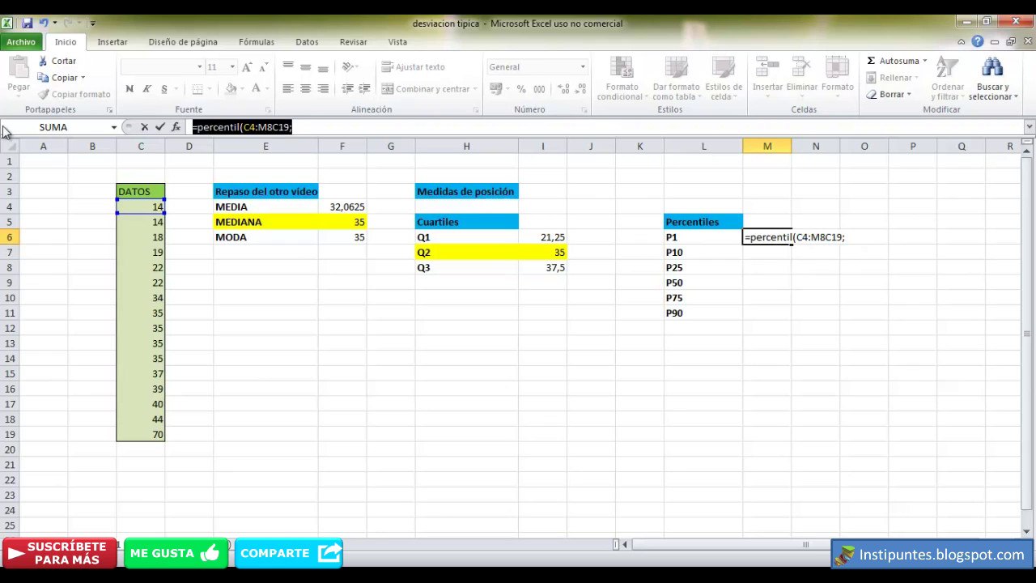
{"action": "key", "text": "Delete"}
{"action": "left_click", "coordinate": [550, 237]}
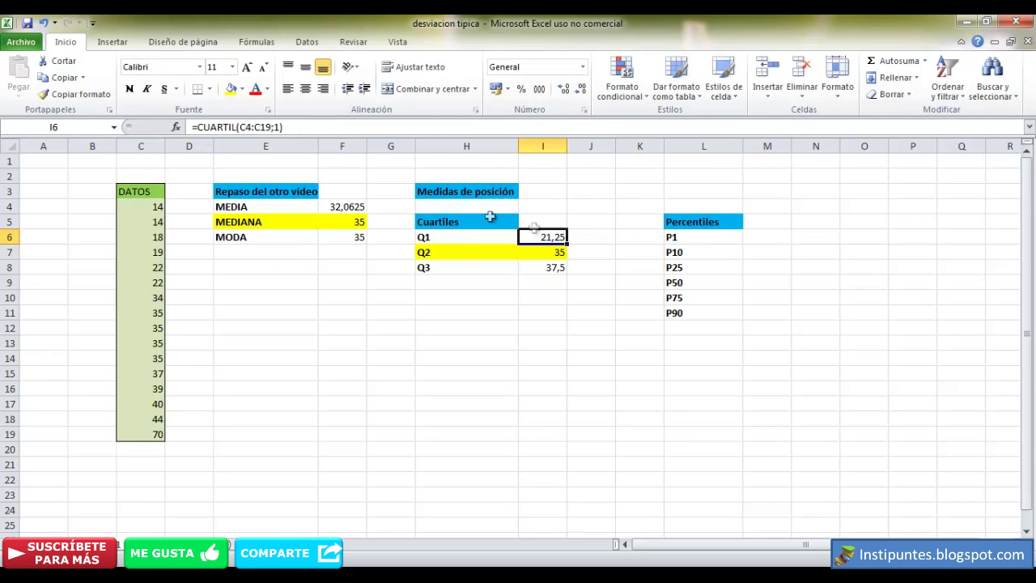
{"action": "left_click", "coordinate": [266, 127]}
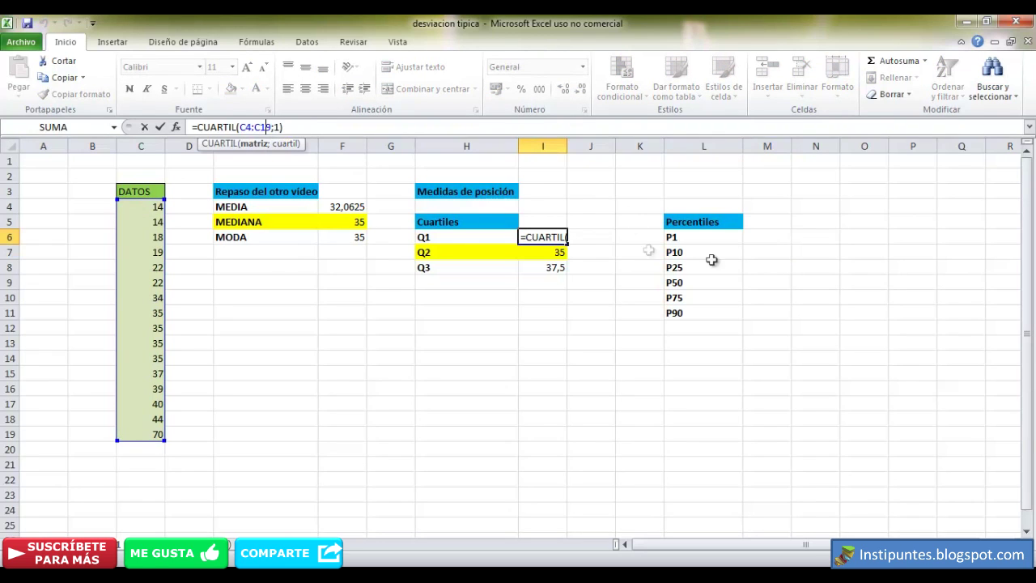
Enter =PERCENTIL(C4:C19;0,01) in M6 to compute the first percentile beside P1
{"action": "left_click", "coordinate": [753, 240]}
{"action": "type", "text": "=p"}
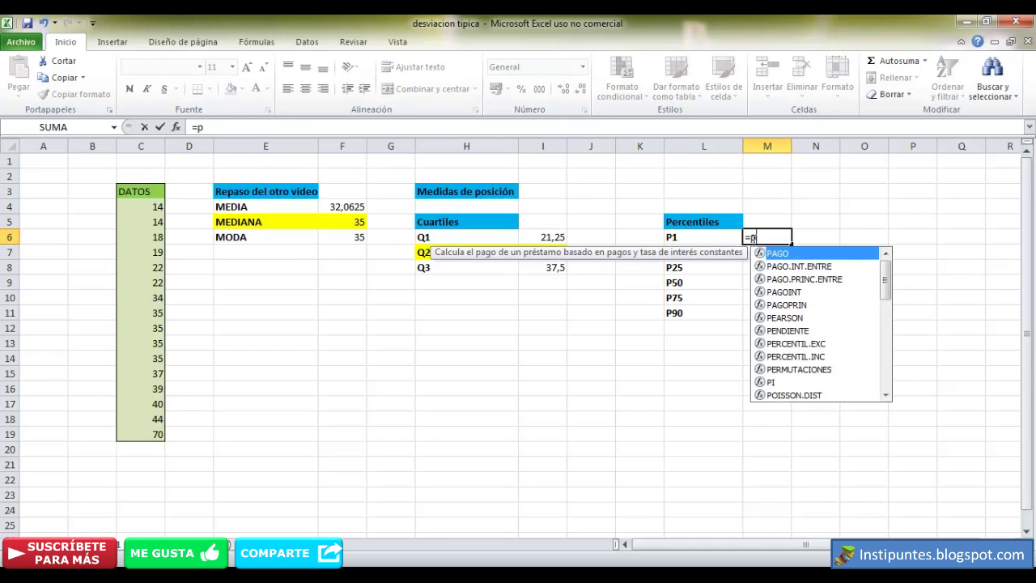
{"action": "type", "text": "ercentil"}
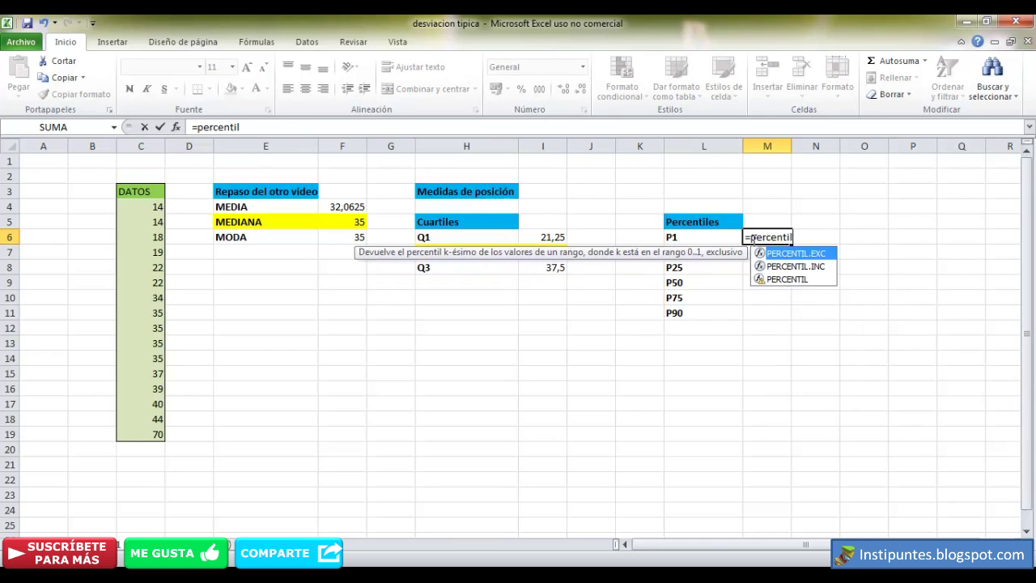
{"action": "type", "text": "("}
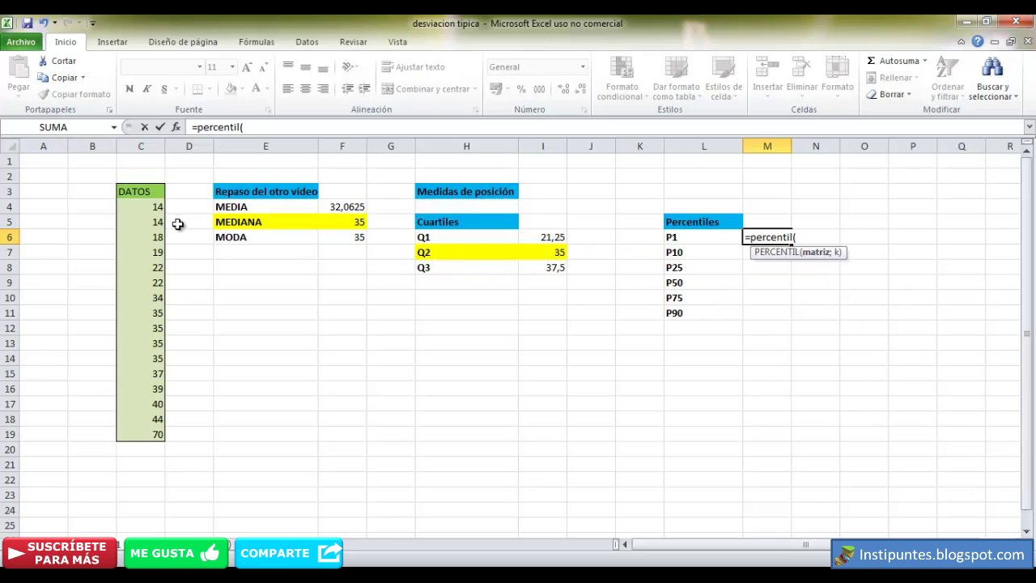
{"action": "left_click_drag", "start_coordinate": [153, 210], "coordinate": [154, 435]}
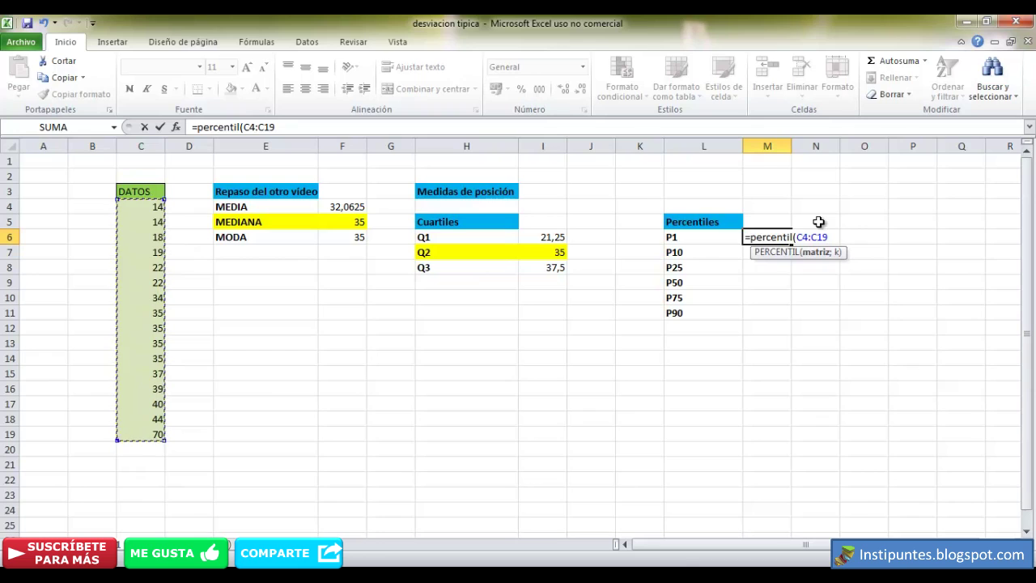
{"action": "type", "text": ";0,01"}
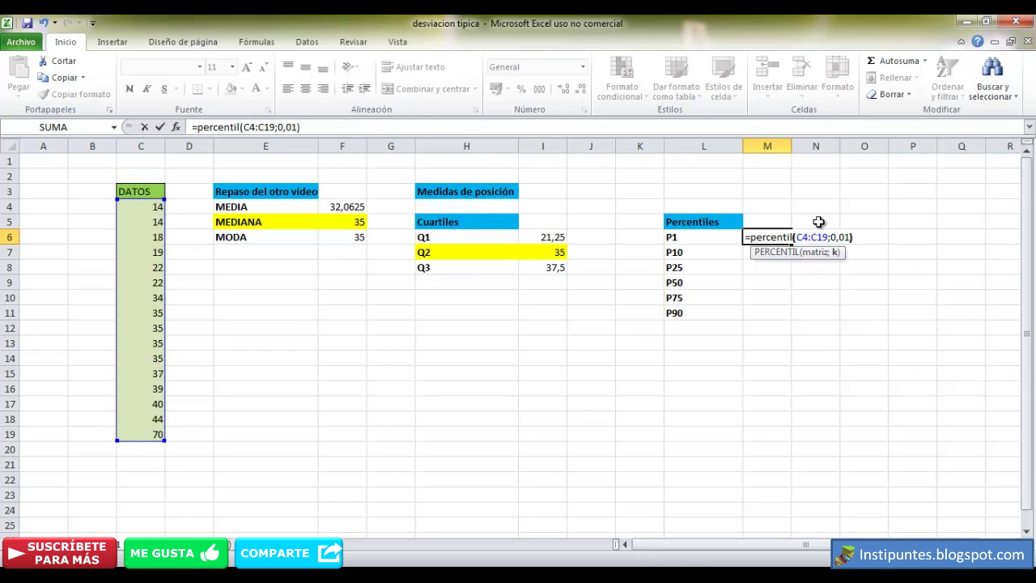
{"action": "key", "text": "Return"}
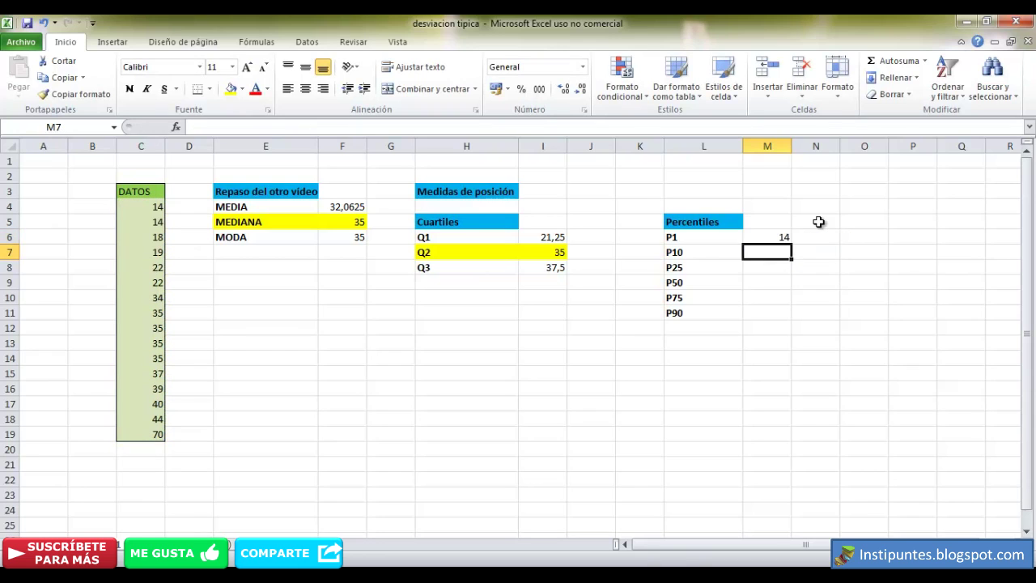
{"action": "left_click", "coordinate": [764, 238]}
Try =PERCENTIL(C4:C19;1) in N6 next to the P1 result, and clear the cell again
{"action": "left_click", "coordinate": [811, 234]}
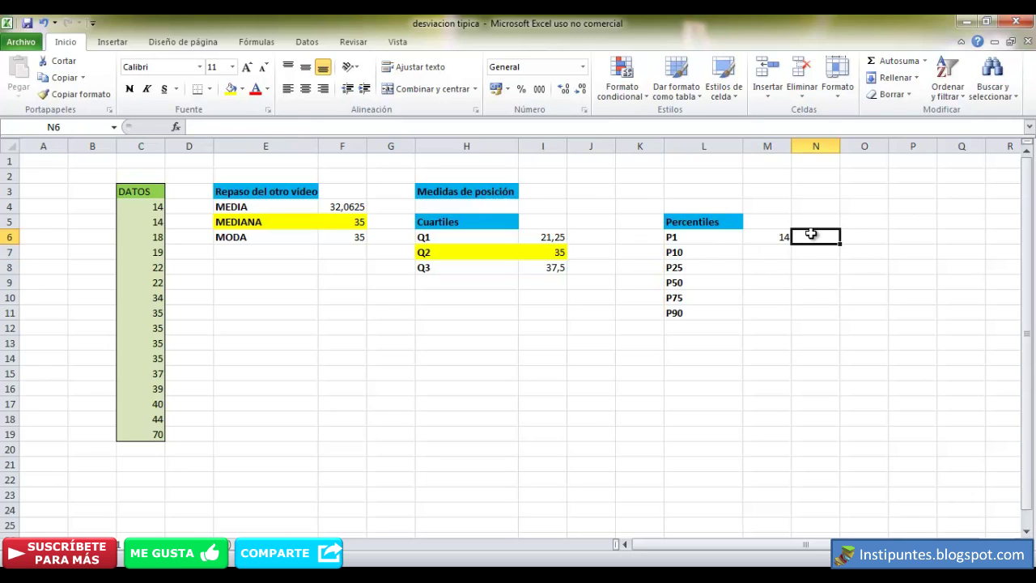
{"action": "type", "text": "=percent"}
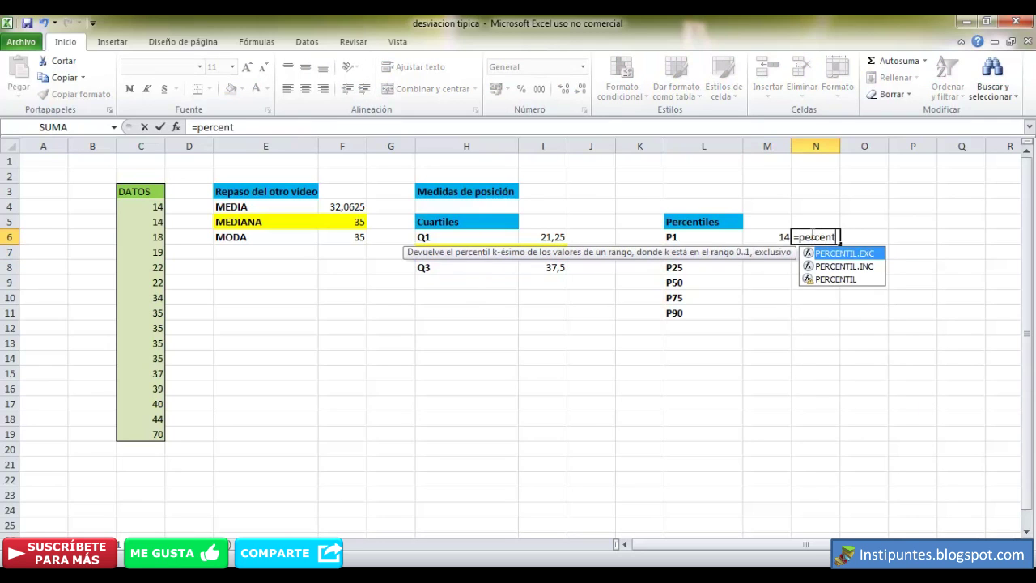
{"action": "type", "text": "il("}
{"action": "left_click_drag", "start_coordinate": [158, 208], "coordinate": [157, 428]}
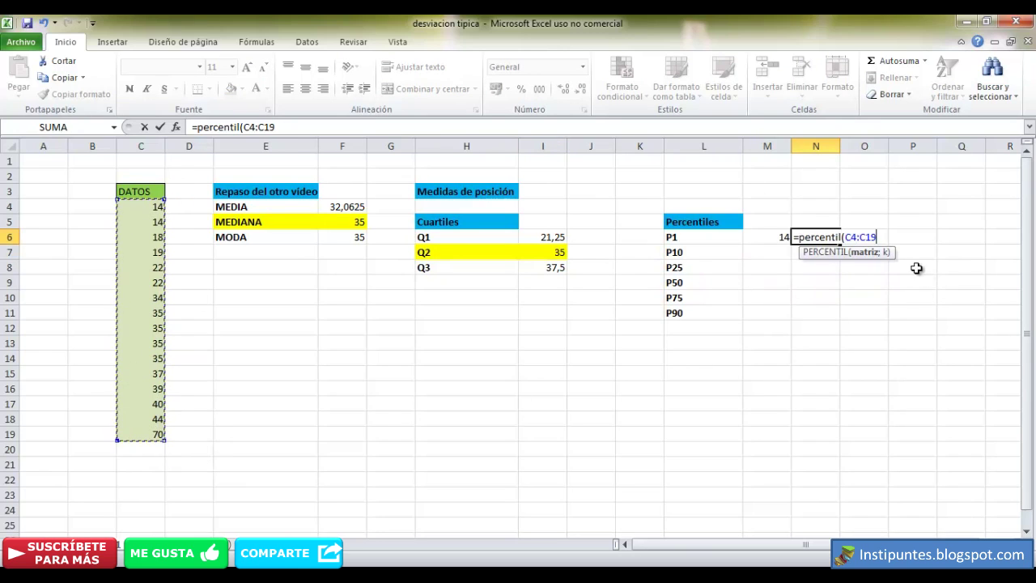
{"action": "type", "text": ";"}
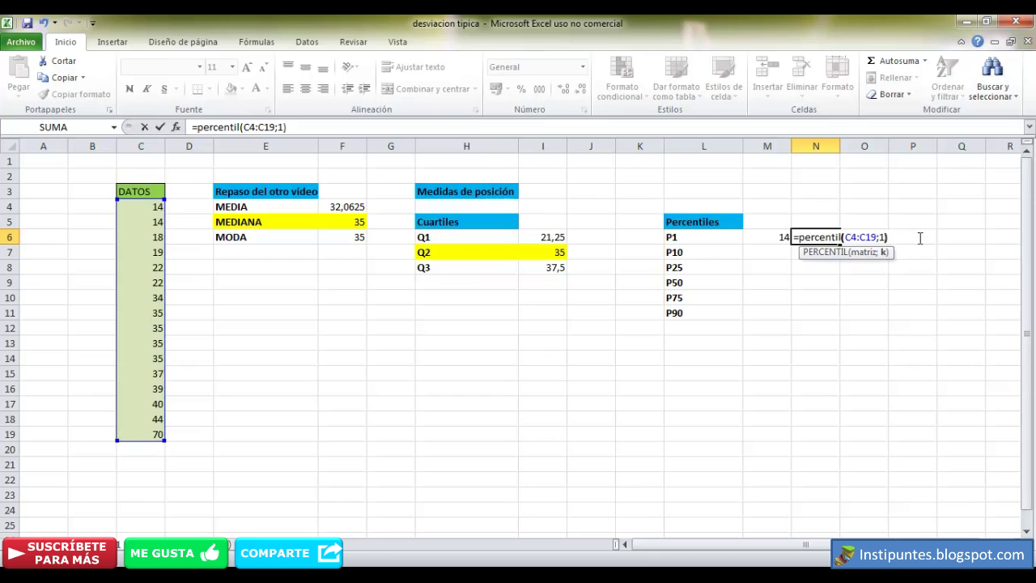
{"action": "type", "text": "1)"}
{"action": "key", "text": "Return"}
{"action": "left_click", "coordinate": [823, 234]}
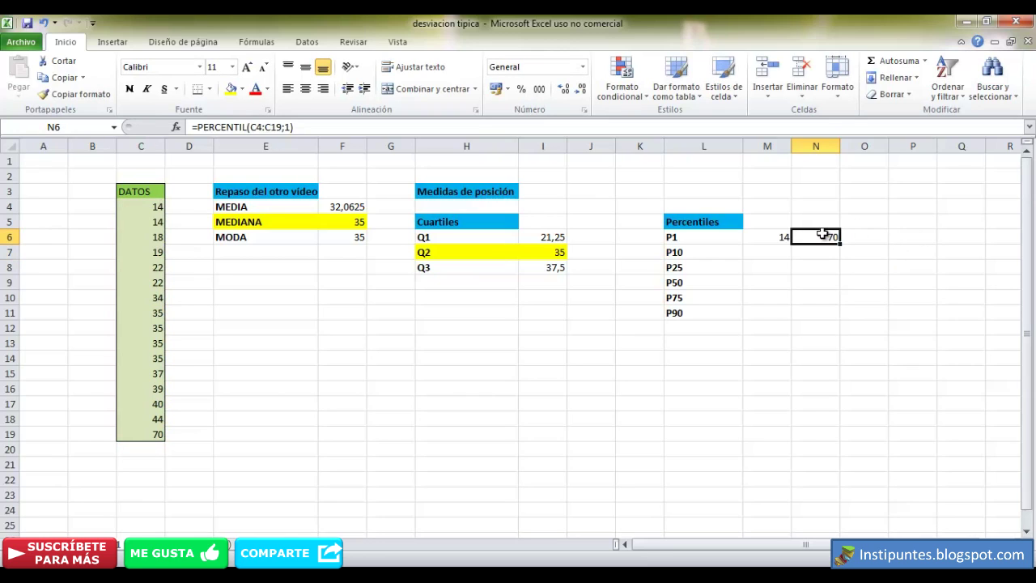
{"action": "key", "text": "Delete"}
Compare the quartile labels Q1 to Q3 with the P1 formula and the P1, P10 and P25 labels
{"action": "left_click", "coordinate": [524, 223]}
{"action": "left_click", "coordinate": [467, 237]}
{"action": "left_click", "coordinate": [469, 252]}
{"action": "left_click", "coordinate": [474, 271]}
{"action": "left_click", "coordinate": [777, 236]}
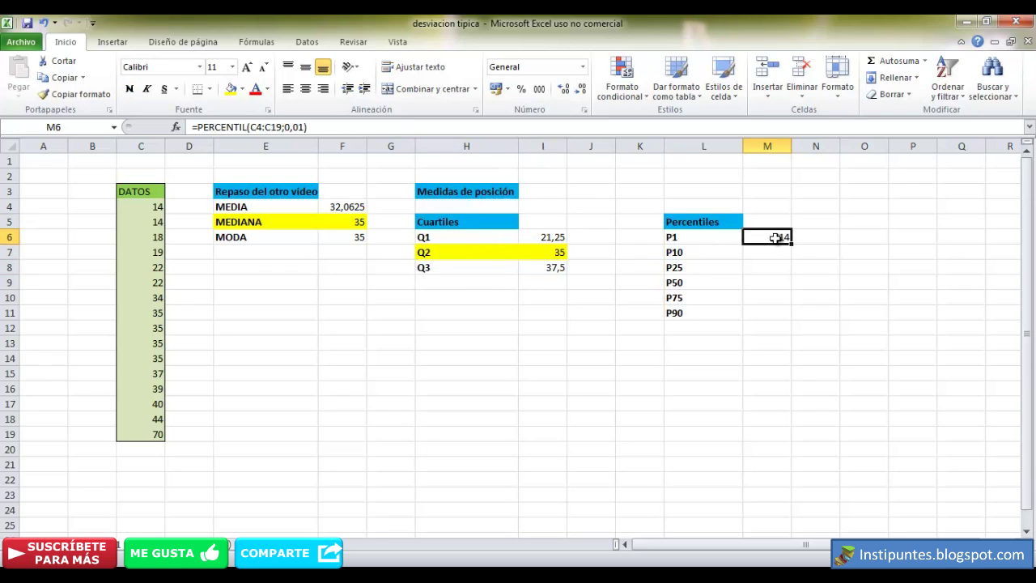
{"action": "left_click", "coordinate": [691, 237]}
{"action": "left_click", "coordinate": [692, 257]}
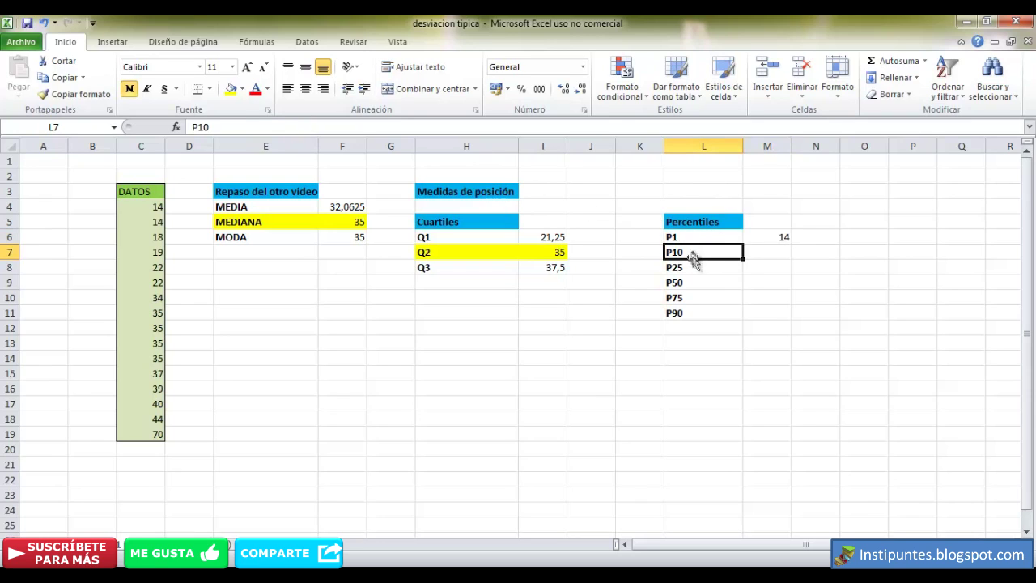
{"action": "left_click", "coordinate": [704, 268]}
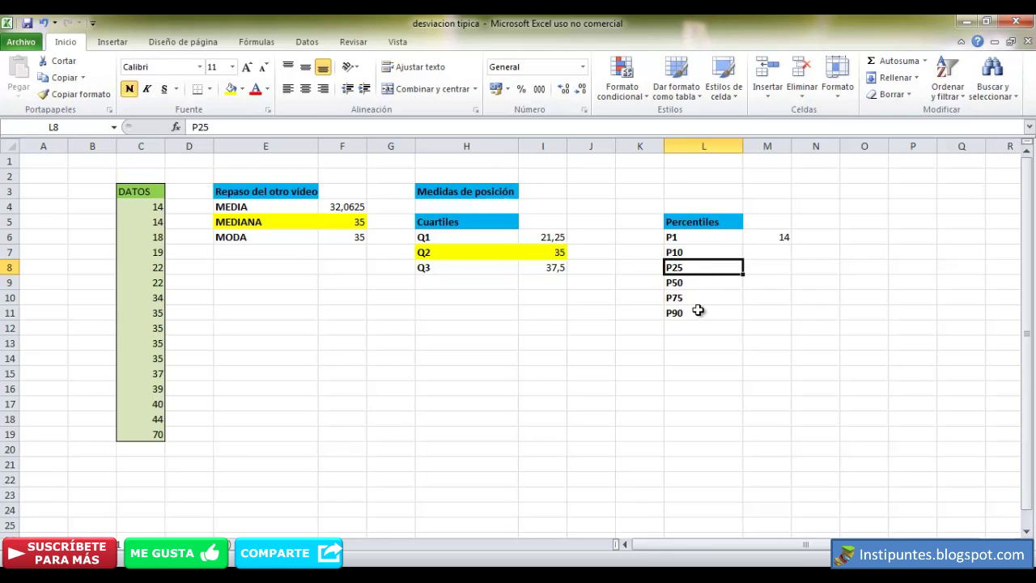
Calculate the tenth percentile beside P10 in M7 with =PERCENTIL(C4:C19;0,1)
{"action": "left_click", "coordinate": [778, 238]}
{"action": "left_click", "coordinate": [781, 253]}
{"action": "type", "text": "="}
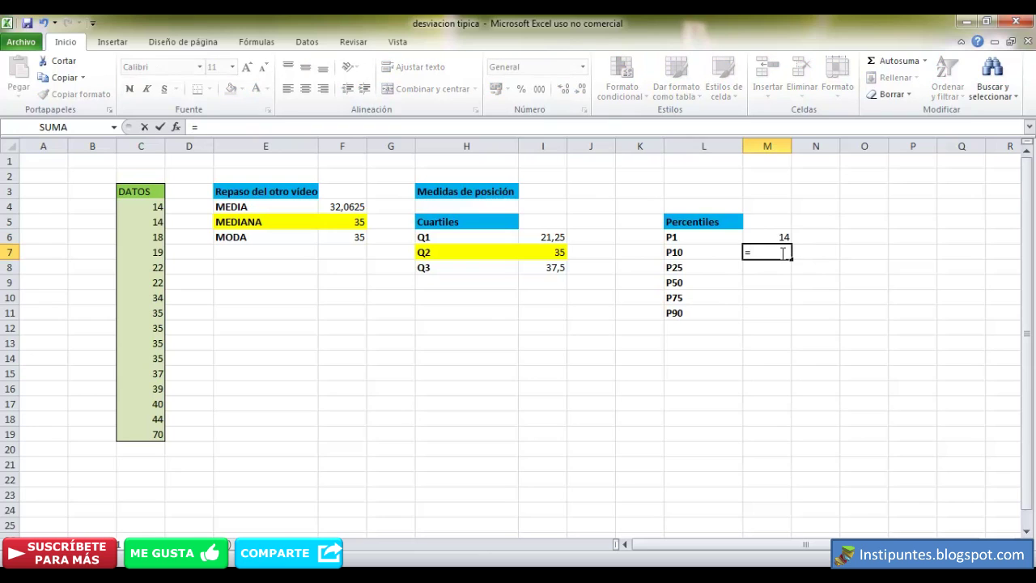
{"action": "type", "text": "percentil("}
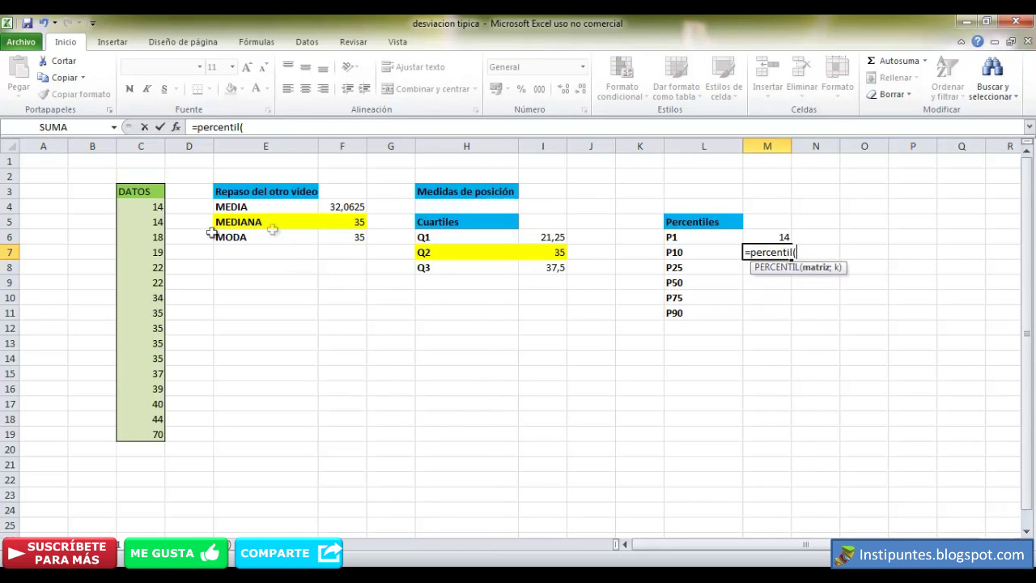
{"action": "left_click_drag", "start_coordinate": [151, 208], "coordinate": [138, 421]}
{"action": "type", "text": ";0,1"}
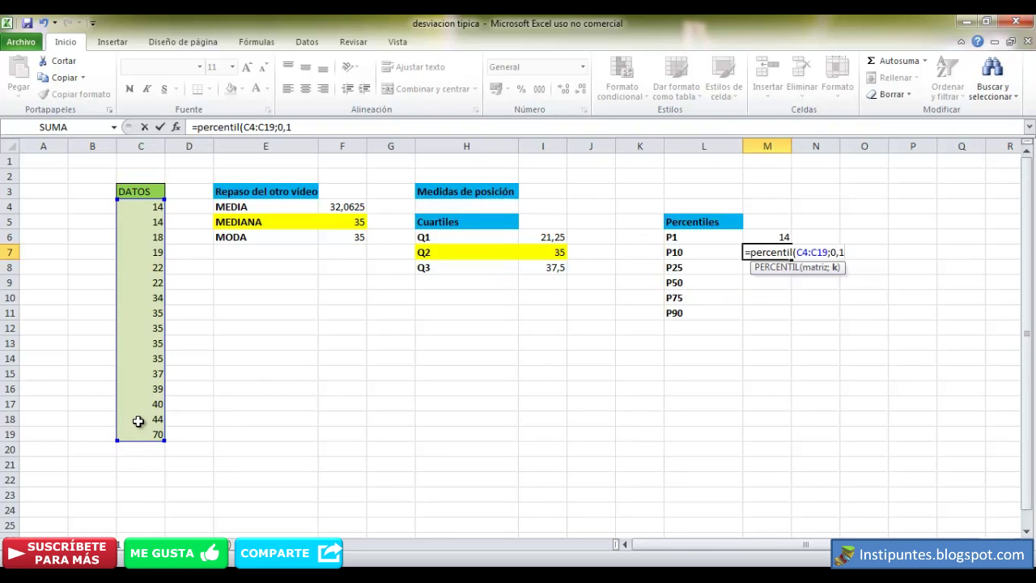
{"action": "key", "text": "Return"}
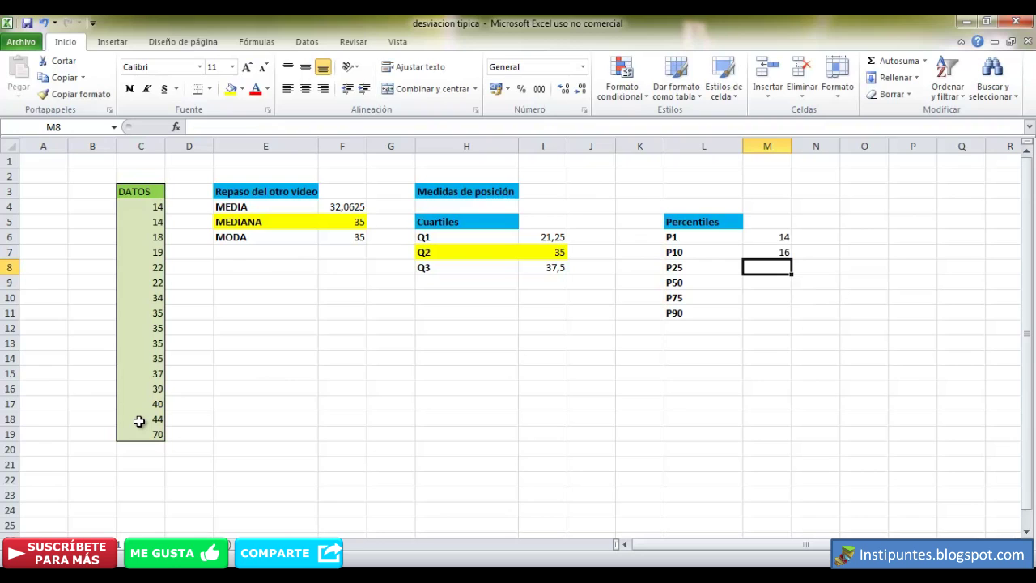
Enter =PERCENTIL(C4:C19;0,25) in M8 to compute the 25th percentile beside P25
{"action": "type", "text": "="}
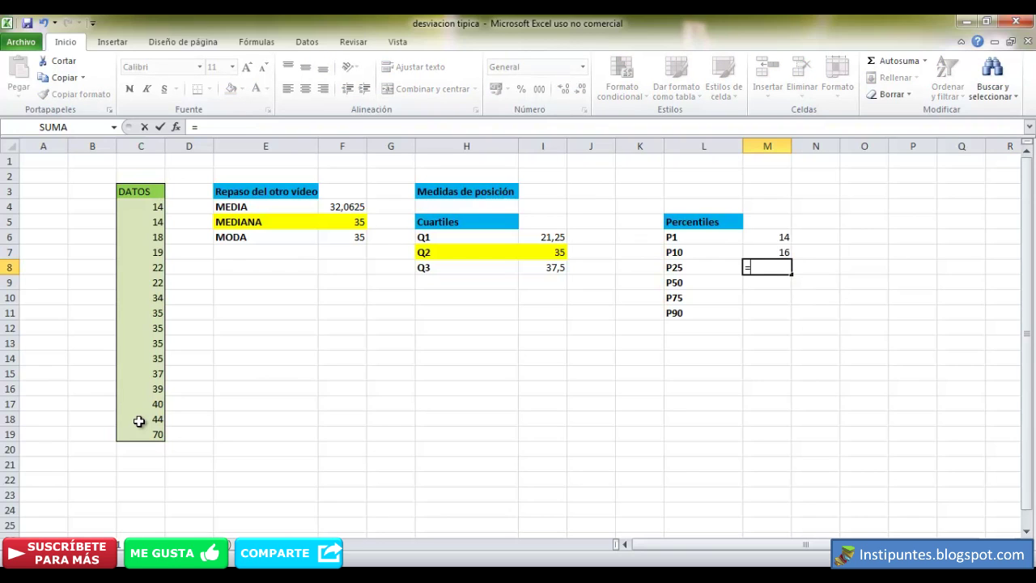
{"action": "type", "text": "percentil"}
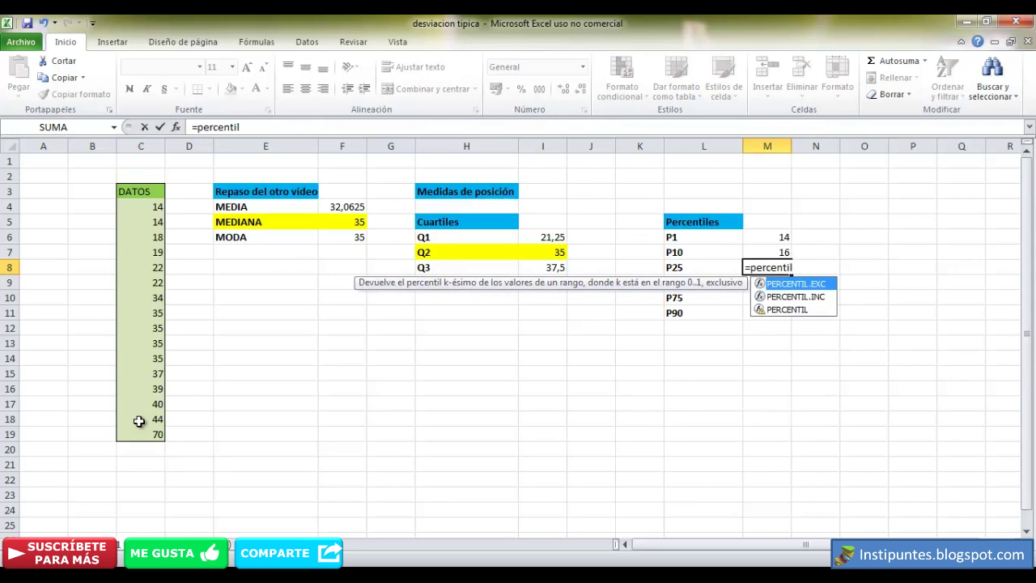
{"action": "type", "text": "("}
{"action": "left_click_drag", "start_coordinate": [154, 206], "coordinate": [156, 432]}
{"action": "type", "text": ";0,25"}
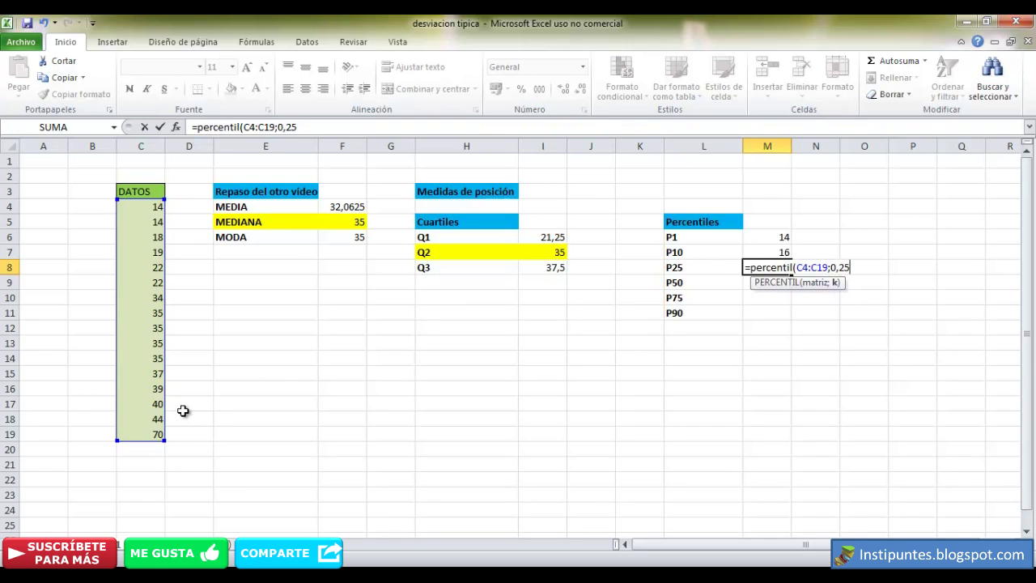
{"action": "type", "text": ")"}
{"action": "key", "text": "Return"}
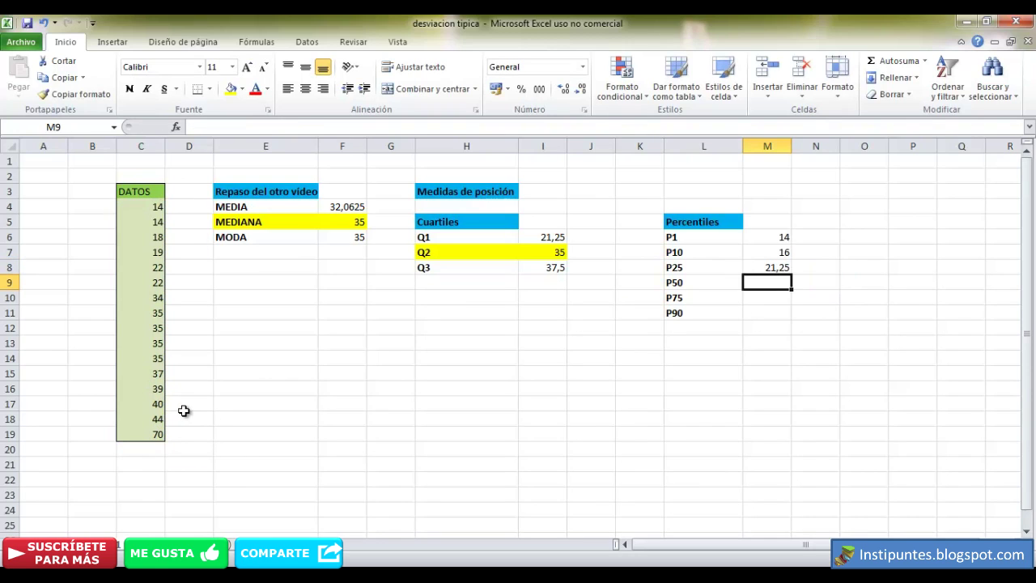
Compare the Q1 label, result and formula with those of P25
{"action": "left_click", "coordinate": [765, 268]}
{"action": "left_click", "coordinate": [451, 238]}
{"action": "left_click", "coordinate": [537, 237]}
{"action": "left_click", "coordinate": [500, 238]}
{"action": "left_click", "coordinate": [478, 235]}
{"action": "left_click", "coordinate": [541, 235]}
{"action": "left_click", "coordinate": [491, 240]}
{"action": "left_click", "coordinate": [543, 238]}
{"action": "left_click", "coordinate": [504, 237]}
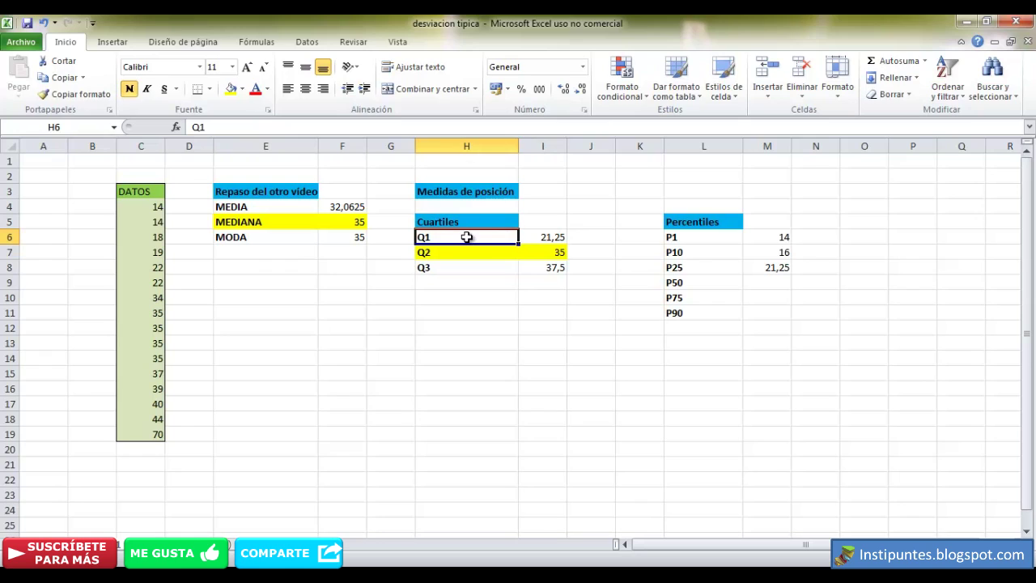
{"action": "left_click", "coordinate": [552, 236]}
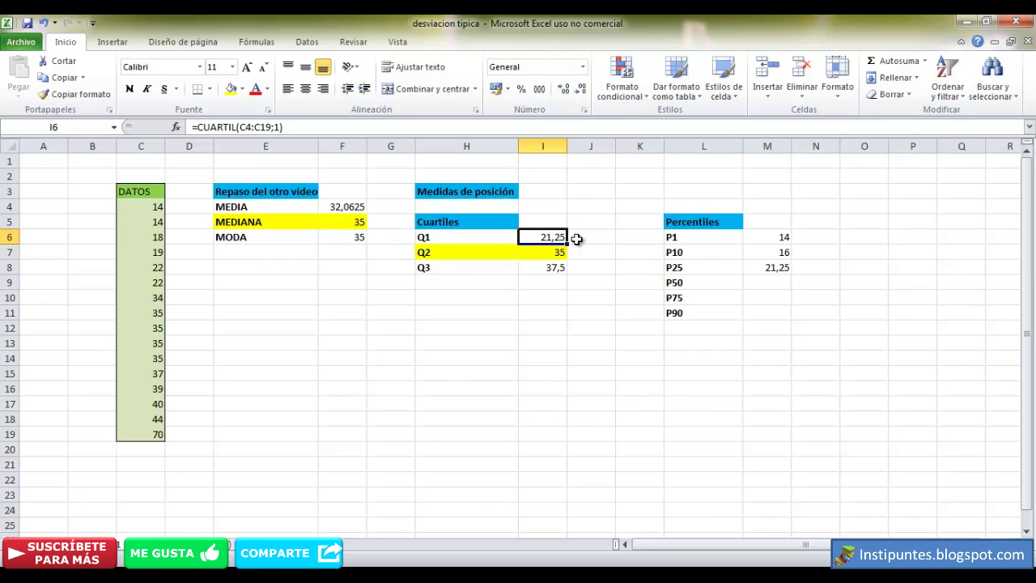
{"action": "left_click", "coordinate": [710, 267]}
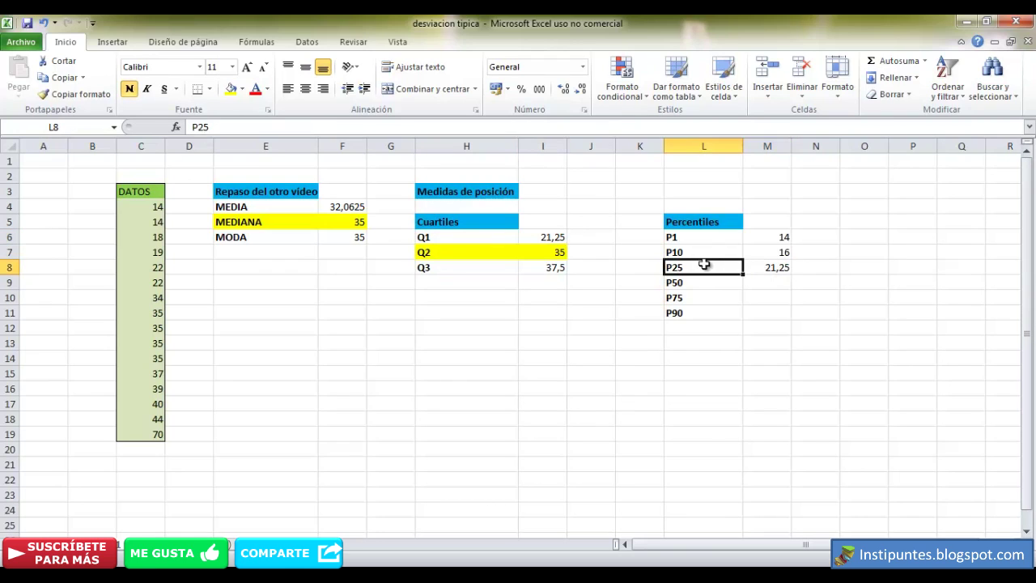
{"action": "left_click", "coordinate": [763, 268]}
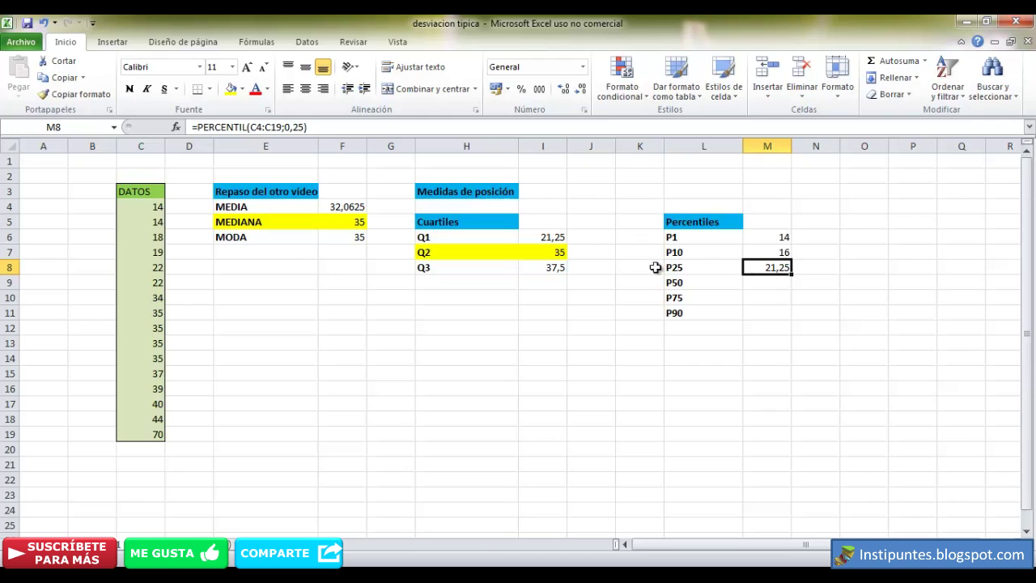
Fill the Q1 cells H6:I6 and the P25 cells L8:M8 with the same light orange background
{"action": "left_click_drag", "start_coordinate": [434, 235], "coordinate": [557, 235]}
{"action": "left_click_drag", "start_coordinate": [677, 268], "coordinate": [765, 268]}
{"action": "right_click", "coordinate": [766, 268]}
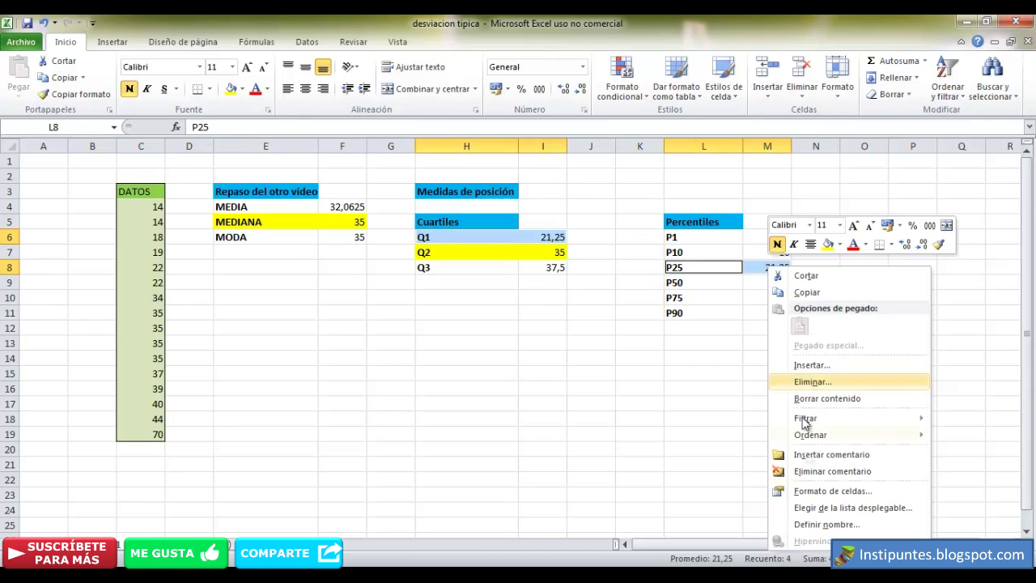
{"action": "left_click", "coordinate": [819, 490]}
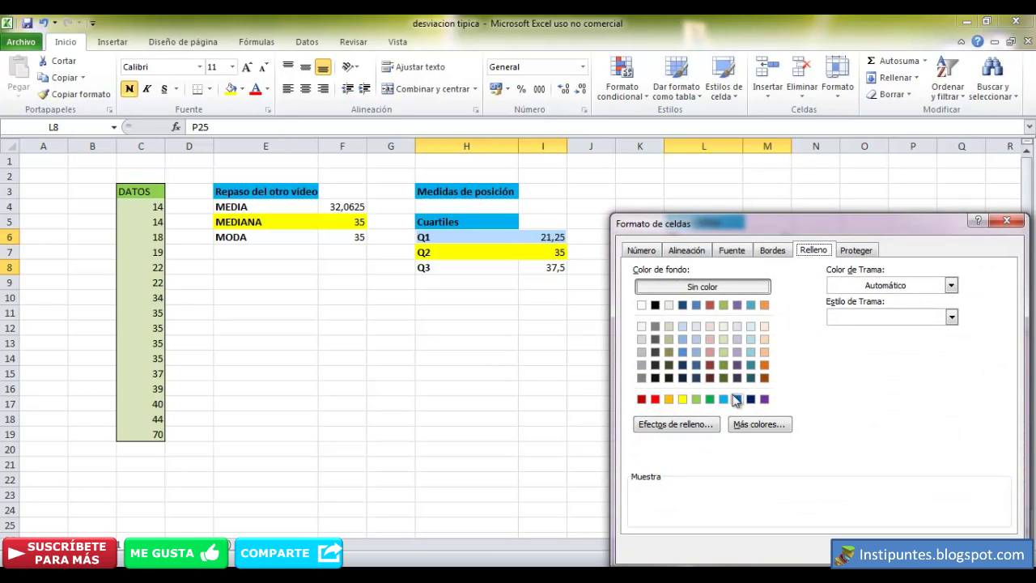
{"action": "left_click", "coordinate": [764, 351]}
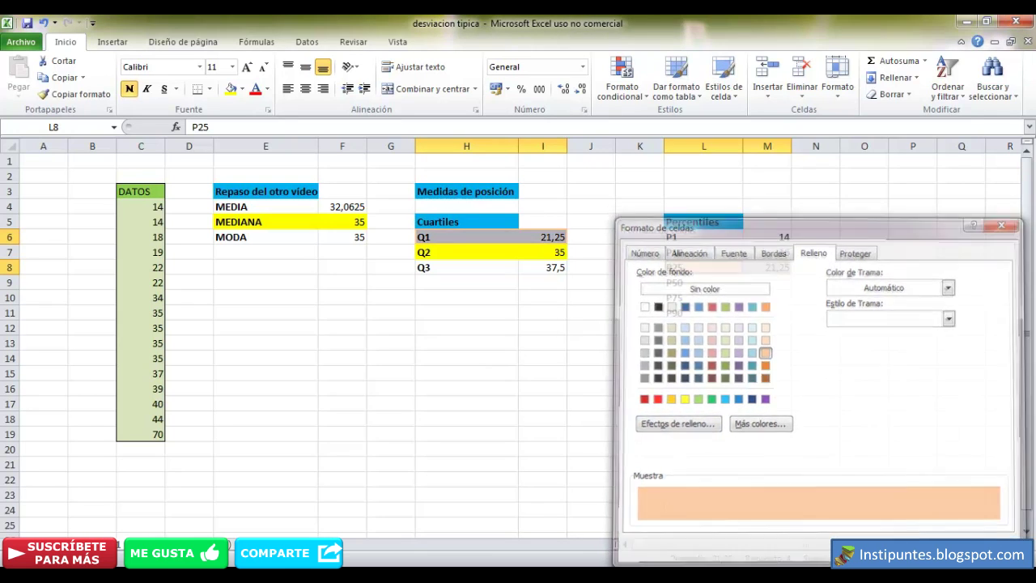
{"action": "key", "text": "Return"}
{"action": "left_click", "coordinate": [675, 370]}
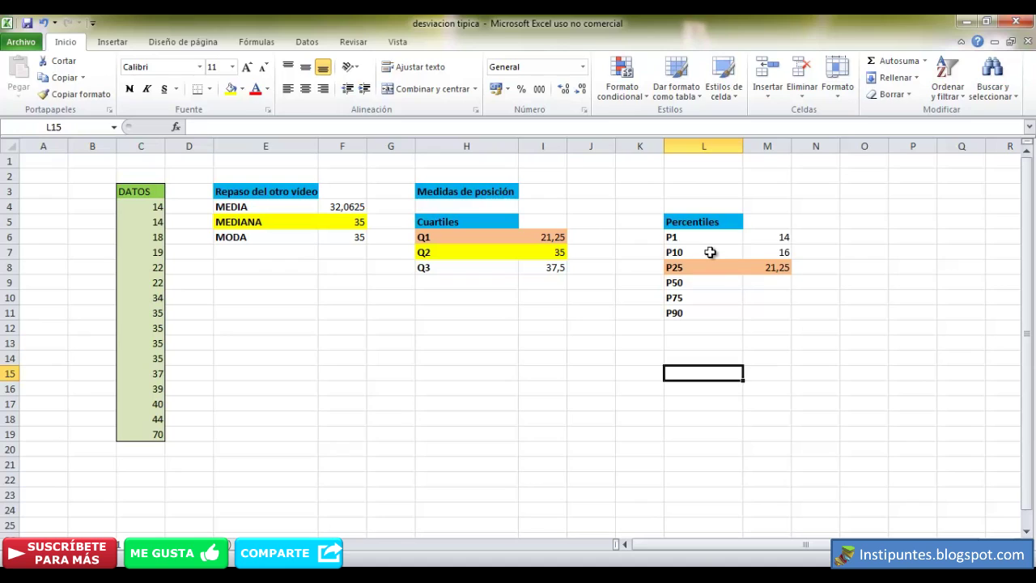
Examine the P10 and P1 results against the lowest values in the DATOS column
{"action": "left_click", "coordinate": [719, 251]}
{"action": "key", "text": "Right"}
{"action": "key", "text": "Left"}
{"action": "left_click", "coordinate": [775, 253]}
{"action": "left_click", "coordinate": [707, 237]}
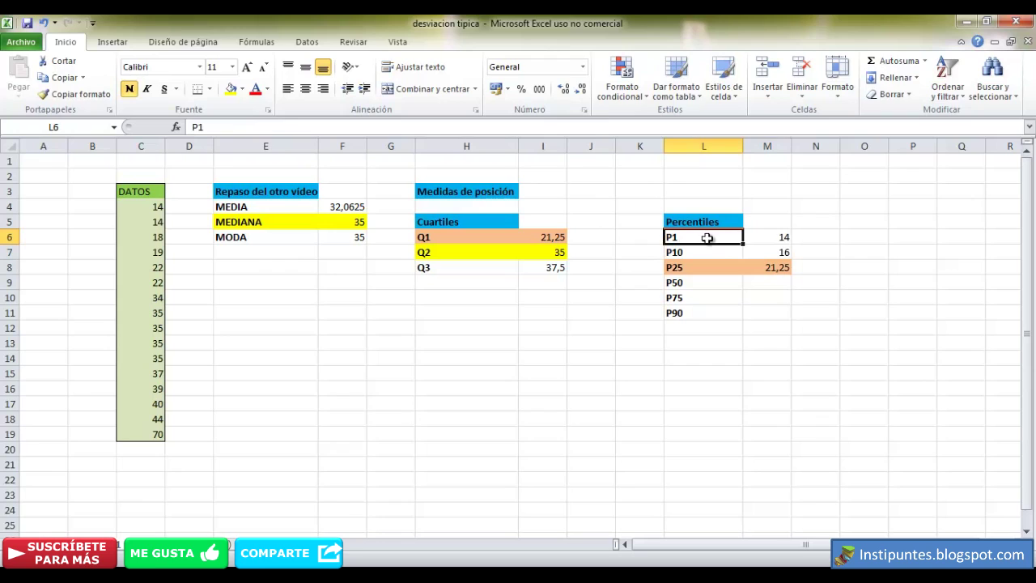
{"action": "left_click", "coordinate": [767, 236]}
{"action": "left_click", "coordinate": [716, 237]}
{"action": "left_click", "coordinate": [148, 206]}
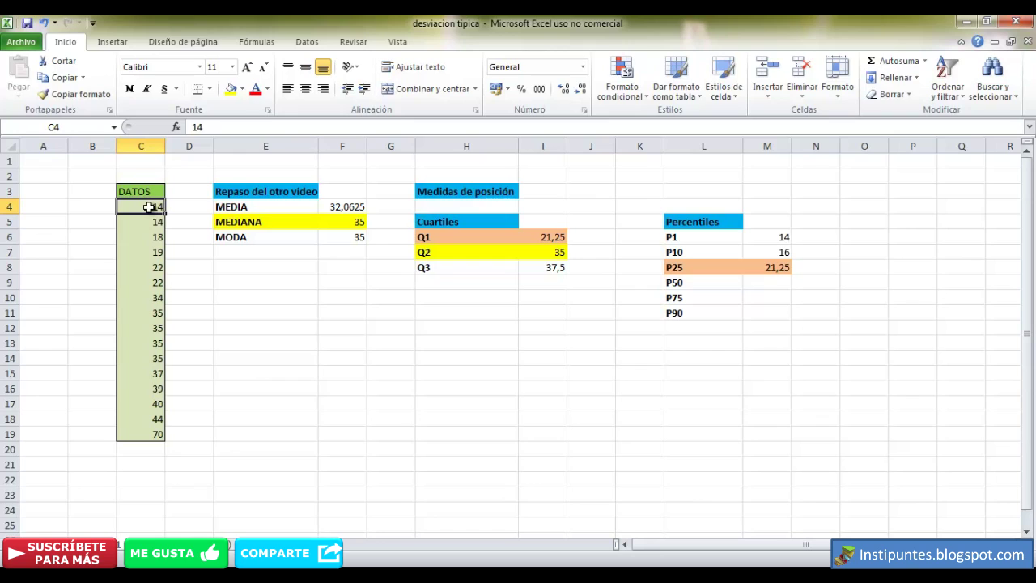
{"action": "left_click", "coordinate": [146, 223]}
{"action": "left_click", "coordinate": [160, 251]}
{"action": "left_click", "coordinate": [143, 267]}
{"action": "left_click", "coordinate": [720, 239]}
Calculate the 50th percentile beside P50 in M9 with =PERCENTIL(C4:C19;0,5)
{"action": "left_click", "coordinate": [719, 283]}
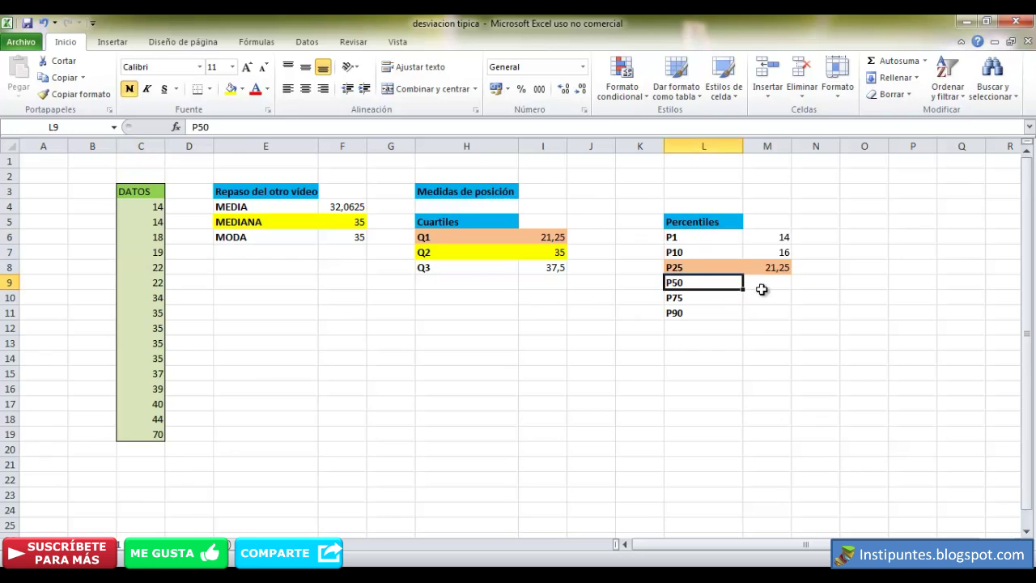
{"action": "left_click", "coordinate": [763, 287]}
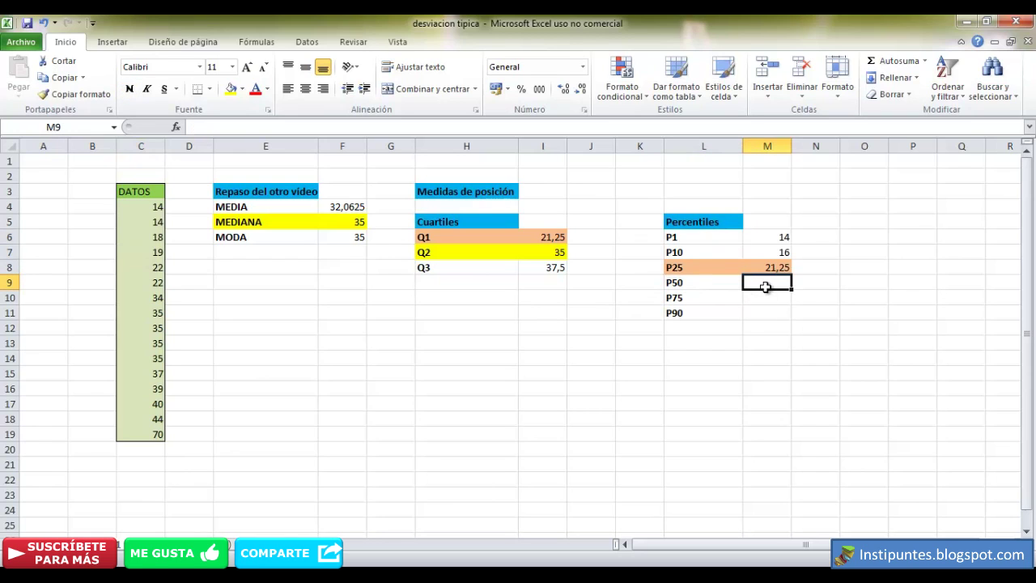
{"action": "type", "text": "=percentil("}
{"action": "left_click_drag", "start_coordinate": [133, 207], "coordinate": [147, 434]}
{"action": "type", "text": ";"}
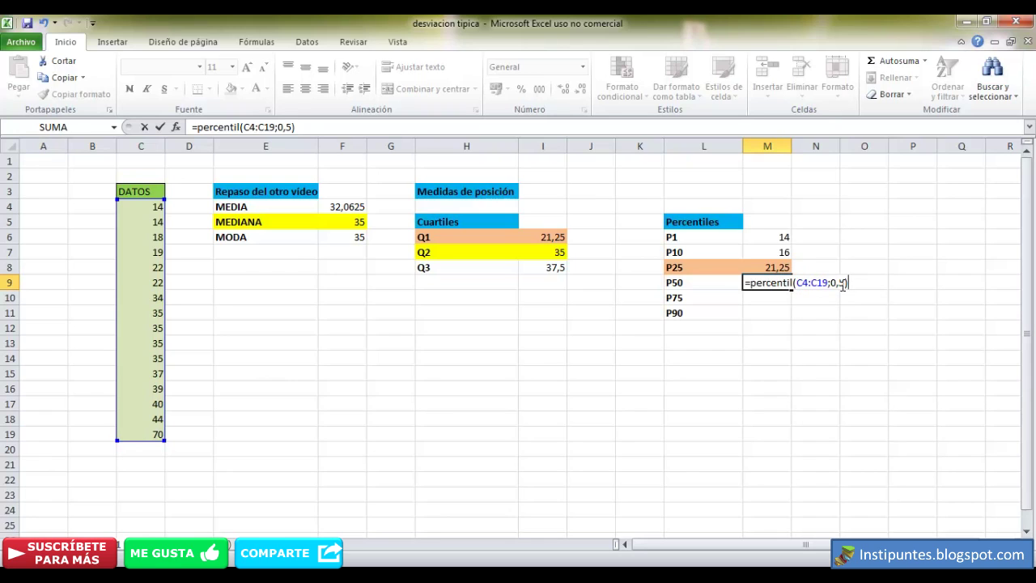
{"action": "key", "text": "Return"}
Fill the P50 label and result in L9:M9 with yellow to match MEDIANA and Q2
{"action": "left_click", "coordinate": [782, 282]}
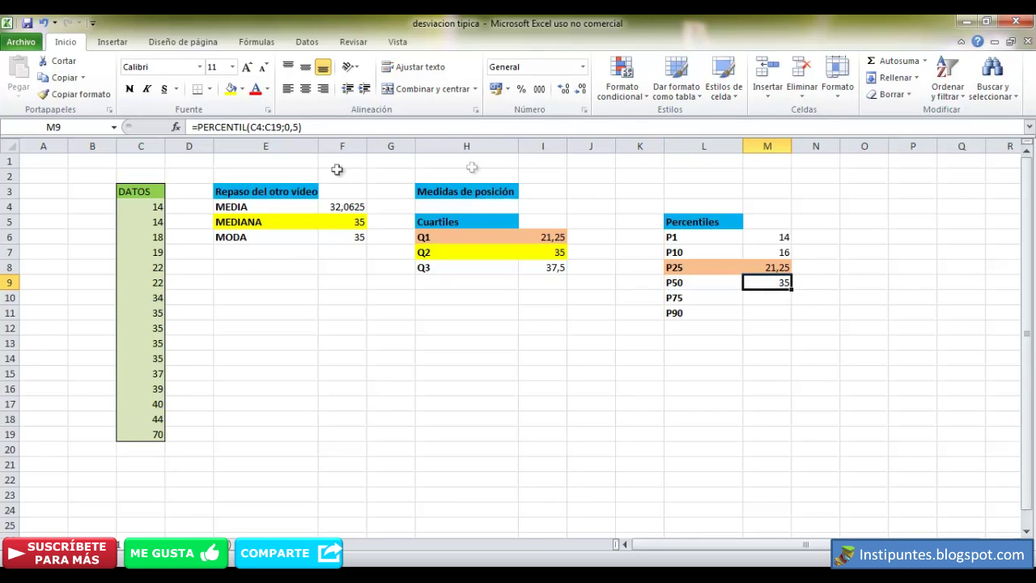
{"action": "left_click", "coordinate": [289, 225]}
{"action": "left_click", "coordinate": [429, 252]}
{"action": "left_click_drag", "start_coordinate": [694, 285], "coordinate": [782, 282]}
{"action": "right_click", "coordinate": [781, 283]}
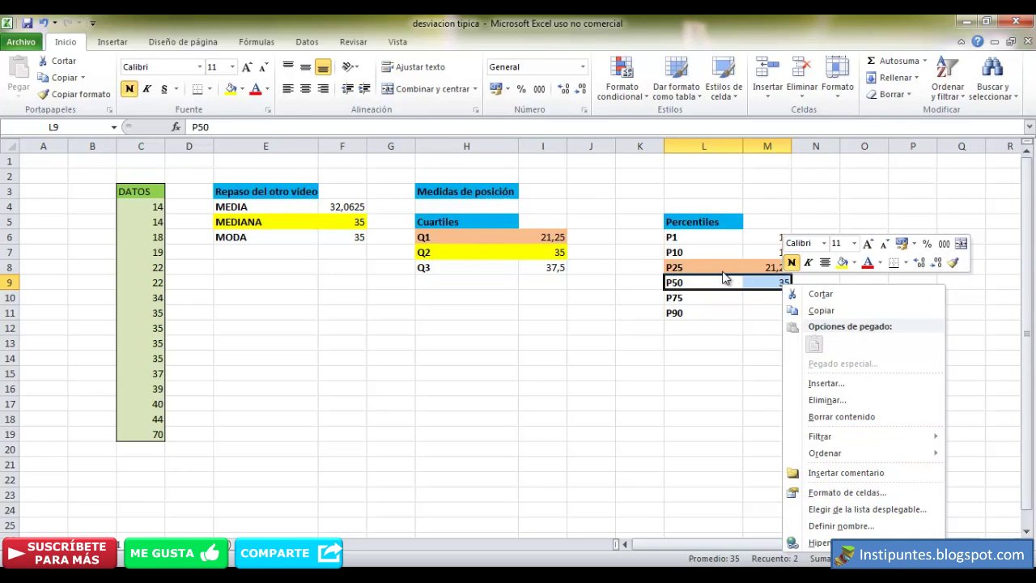
{"action": "left_click", "coordinate": [849, 494]}
{"action": "left_click", "coordinate": [691, 399]}
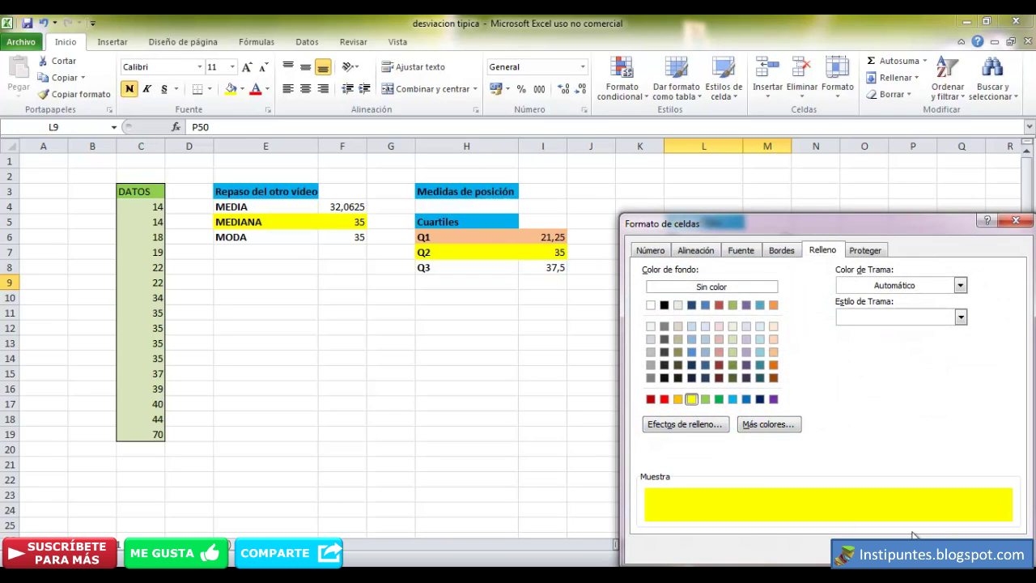
{"action": "left_click", "coordinate": [914, 535]}
Calculate the 75th percentile beside P75 in M10 with =PERCENTIL(C4:C19;0,75)
{"action": "left_click", "coordinate": [765, 298]}
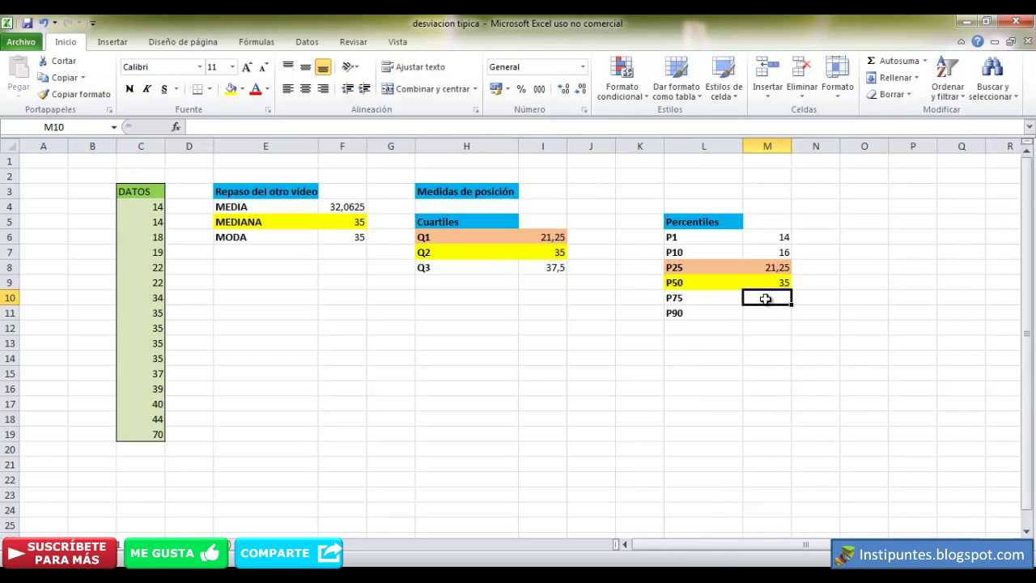
{"action": "type", "text": "=percenti"}
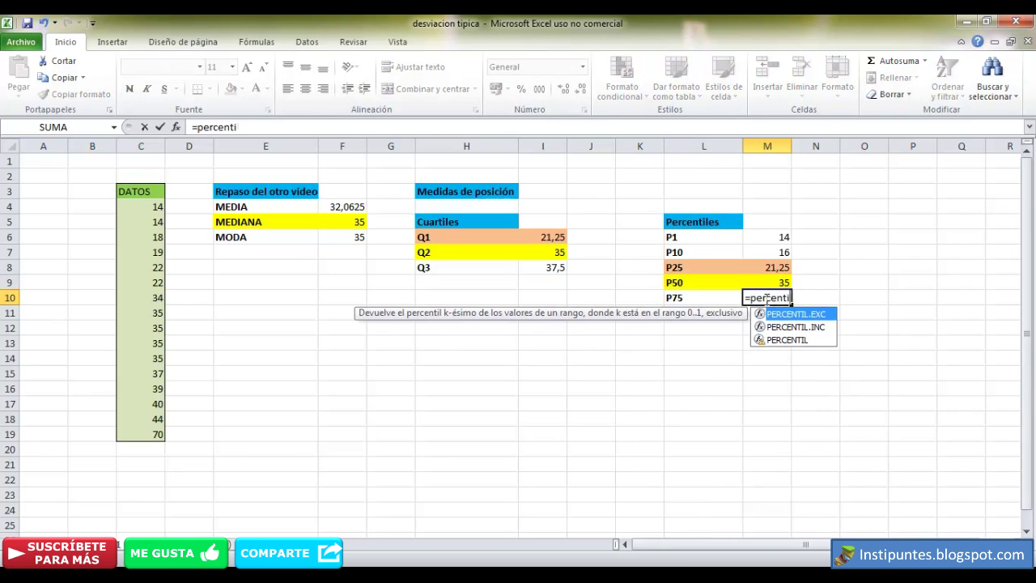
{"action": "type", "text": "l("}
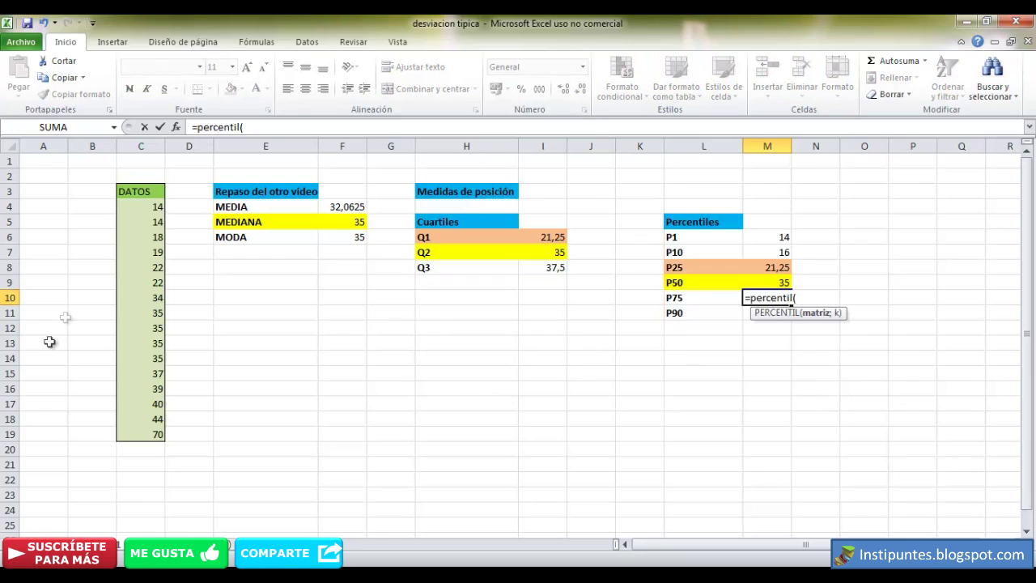
{"action": "left_click_drag", "start_coordinate": [145, 202], "coordinate": [157, 432]}
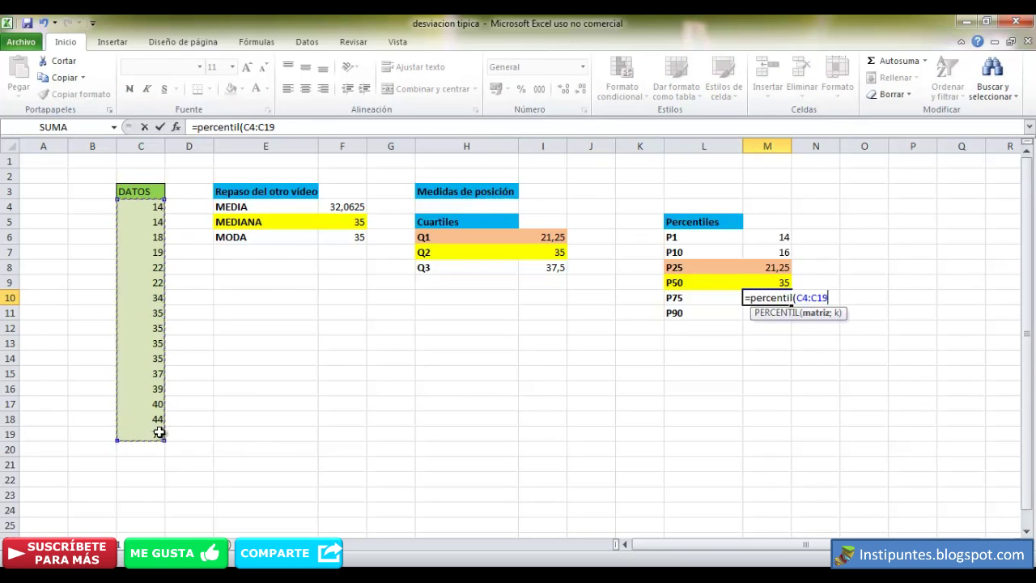
{"action": "type", "text": ";0,75)"}
{"action": "key", "text": "Return"}
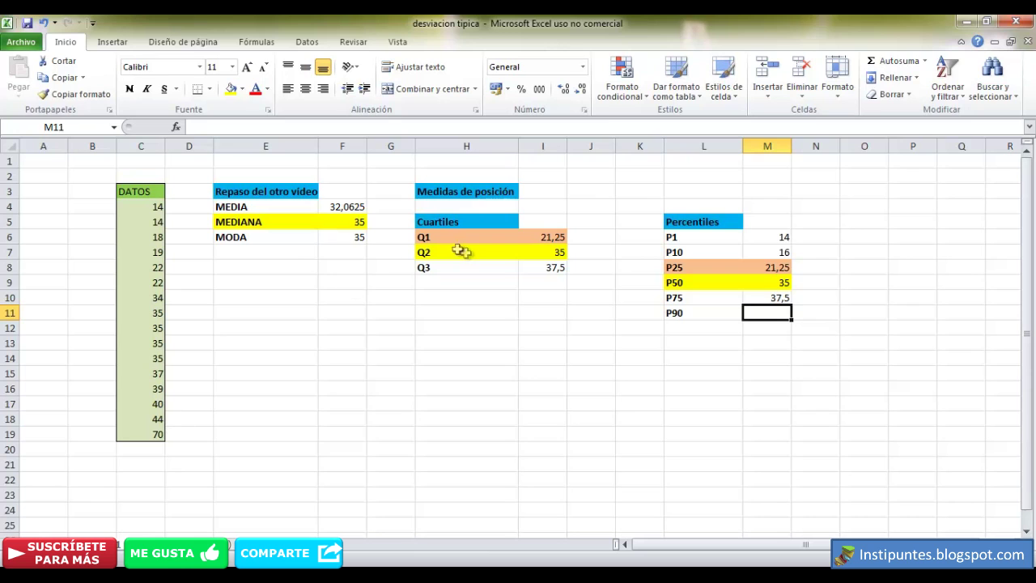
Fill the Q3 cells H8:I8 and the P75 cells L10:M10 with the same light red background
{"action": "left_click_drag", "start_coordinate": [453, 268], "coordinate": [558, 269]}
{"action": "left_click_drag", "start_coordinate": [680, 298], "coordinate": [788, 299]}
{"action": "right_click", "coordinate": [785, 303]}
{"action": "left_click", "coordinate": [819, 245]}
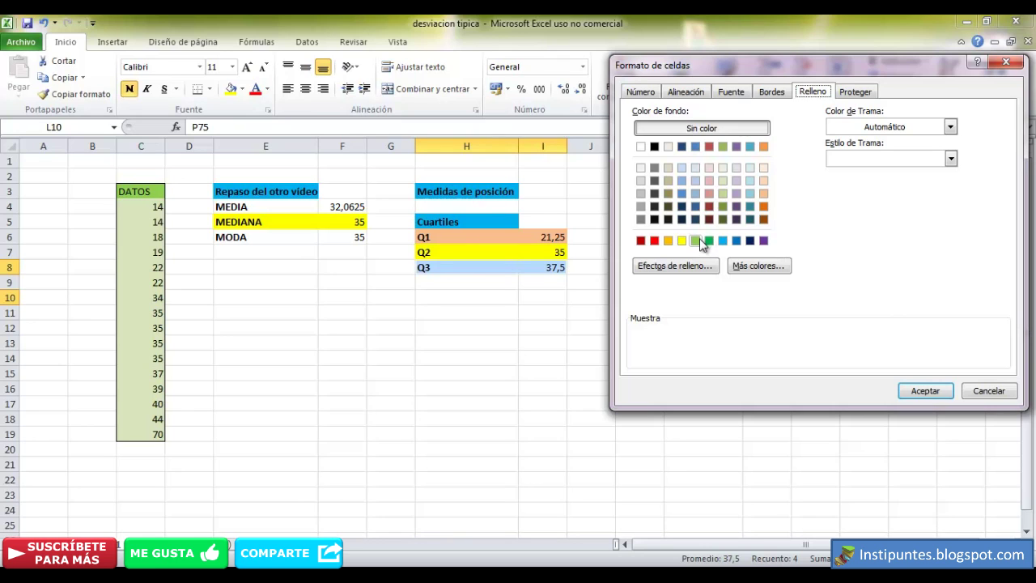
{"action": "left_click", "coordinate": [707, 182]}
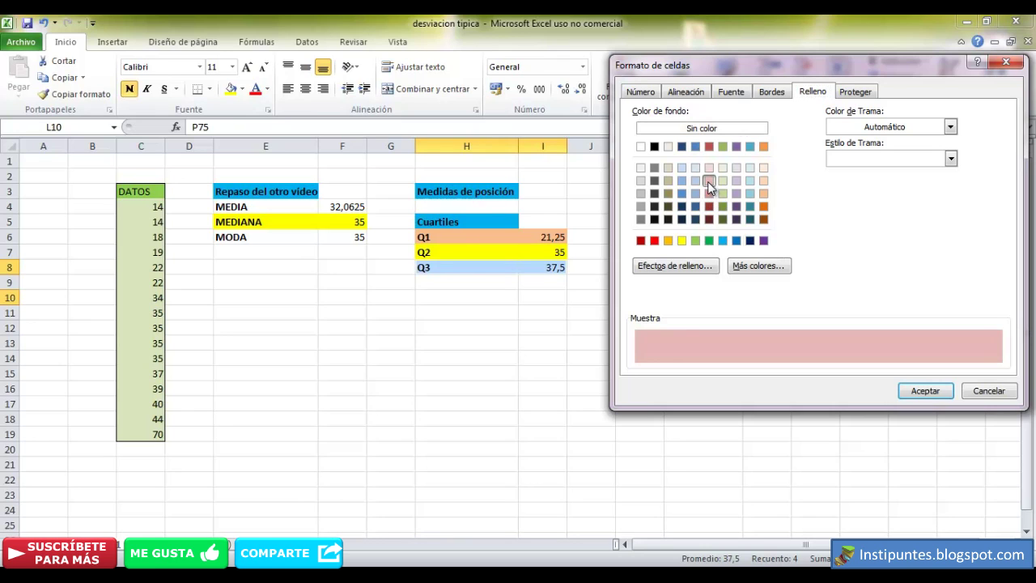
{"action": "left_click", "coordinate": [916, 392]}
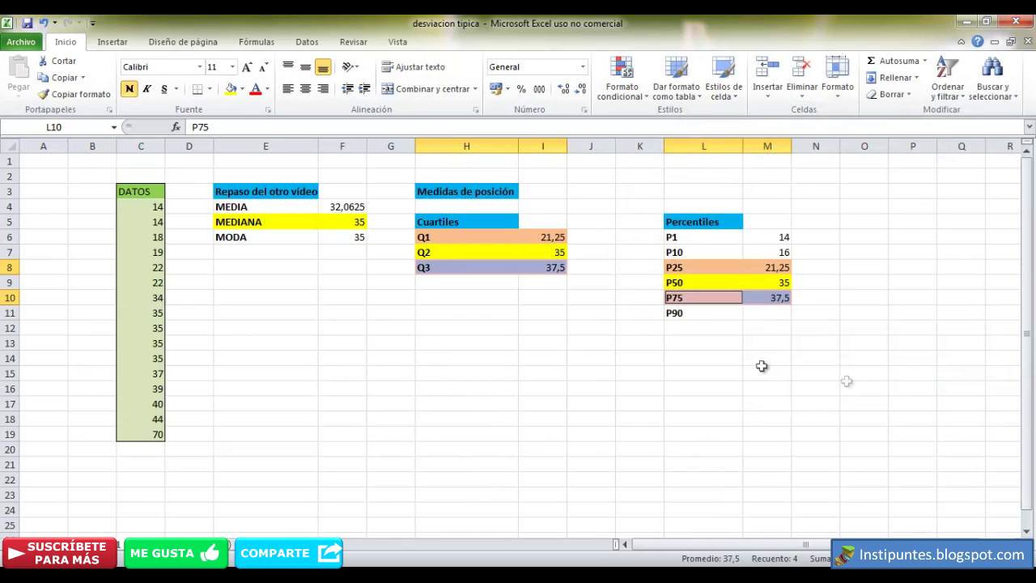
{"action": "left_click", "coordinate": [714, 357]}
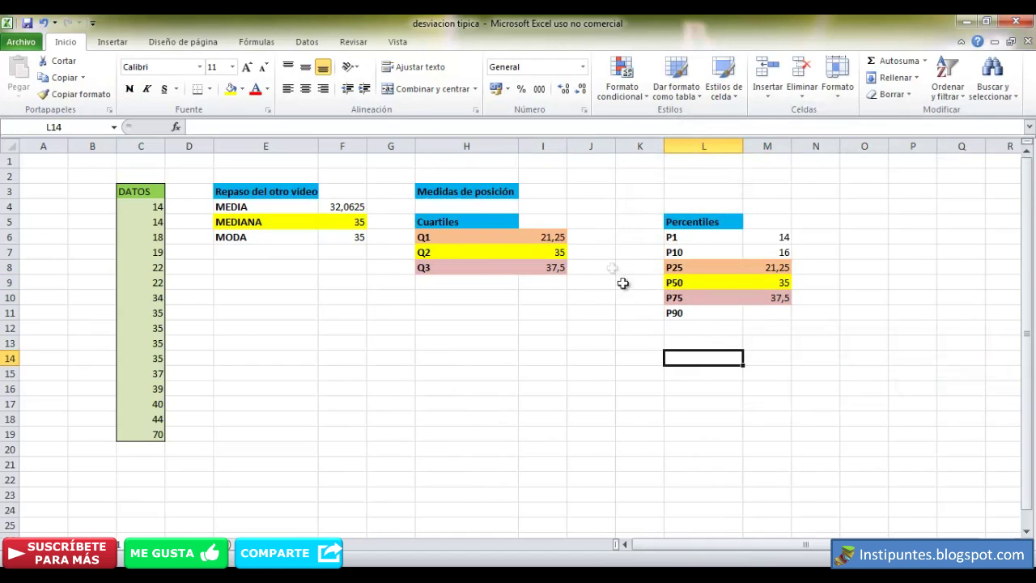
Calculate the 90th percentile beside P90 in M11 with =PERCENTIL(C4:C19;0,9)
{"action": "left_click", "coordinate": [728, 314]}
{"action": "left_click", "coordinate": [769, 312]}
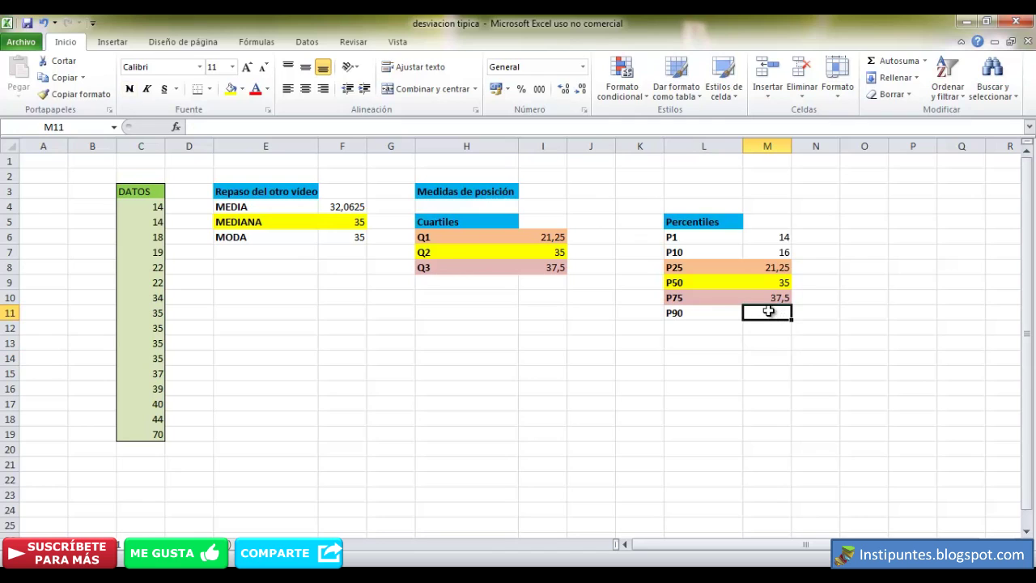
{"action": "type", "text": "=percentil"}
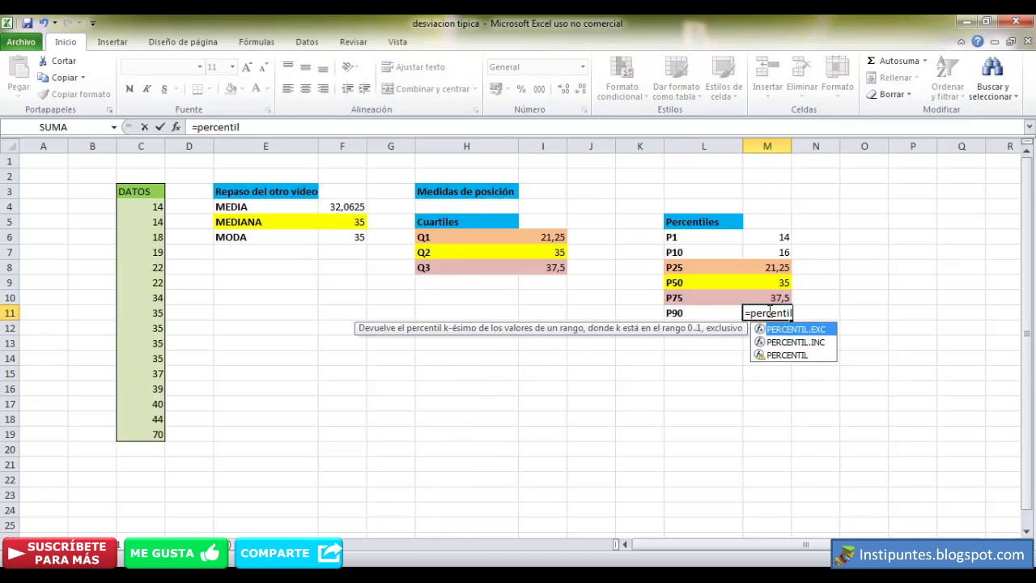
{"action": "type", "text": "("}
{"action": "left_click_drag", "start_coordinate": [153, 207], "coordinate": [155, 432]}
{"action": "type", "text": ";"}
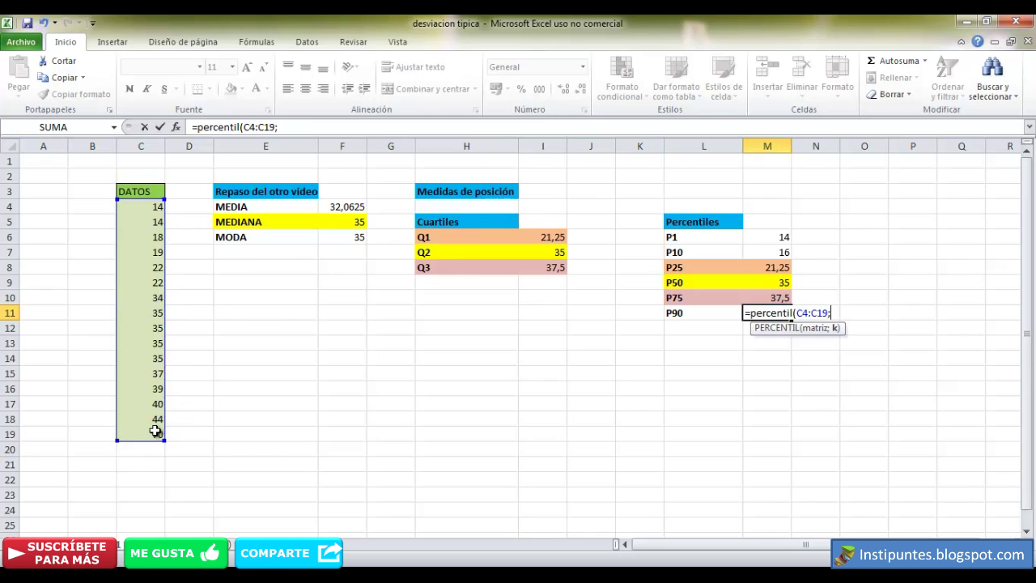
{"action": "type", "text": "0,9)"}
{"action": "key", "text": "Return"}
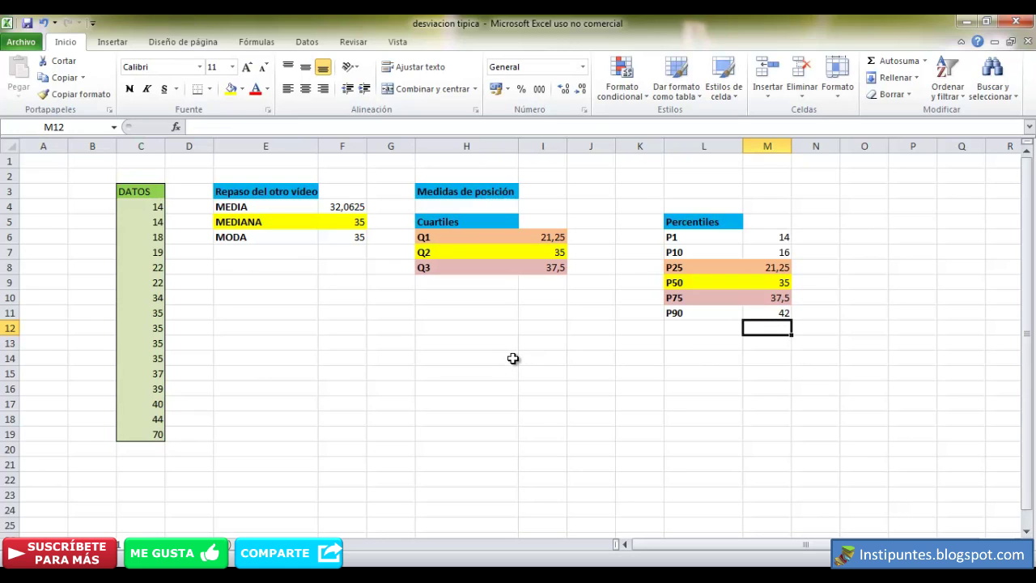
Compare the labels and results in the Cuartiles table with those in the Percentiles table
{"action": "left_click", "coordinate": [716, 315]}
{"action": "left_click", "coordinate": [694, 252]}
{"action": "left_click", "coordinate": [473, 221]}
{"action": "left_click", "coordinate": [539, 250]}
{"action": "left_click", "coordinate": [548, 235]}
{"action": "left_click", "coordinate": [551, 256]}
{"action": "left_click", "coordinate": [563, 271]}
{"action": "left_click", "coordinate": [719, 269]}
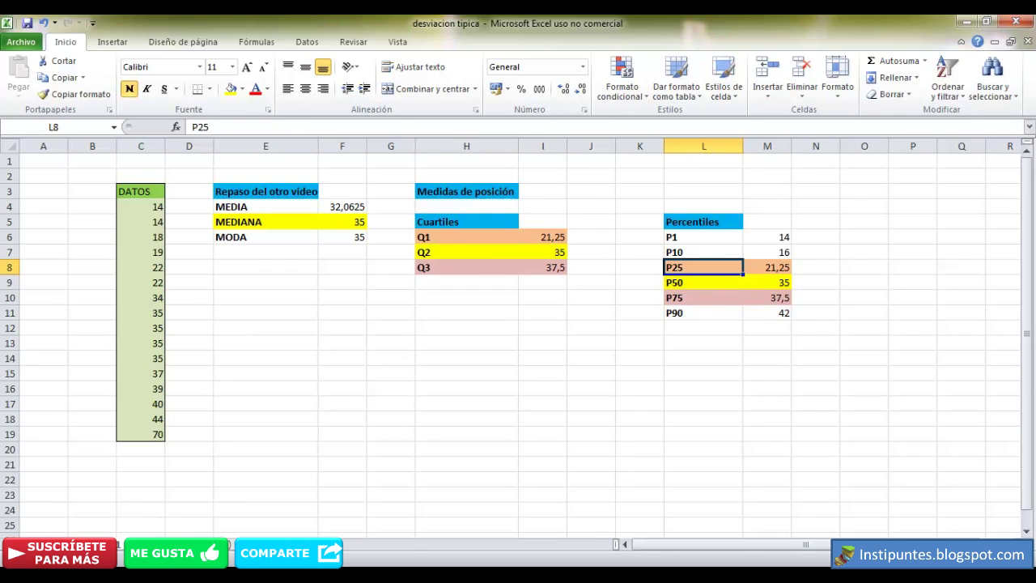
Calculate the 1st percentile again in N6 beside the P1 result with =PERCENTIL(C4:C19;0,01)
{"action": "left_click", "coordinate": [822, 232]}
{"action": "type", "text": "="}
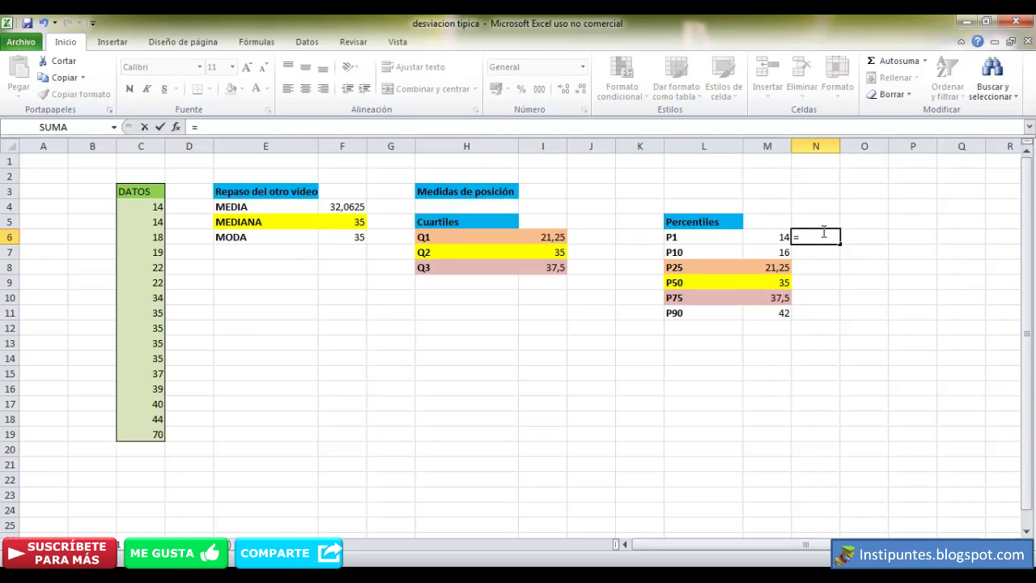
{"action": "type", "text": "per"}
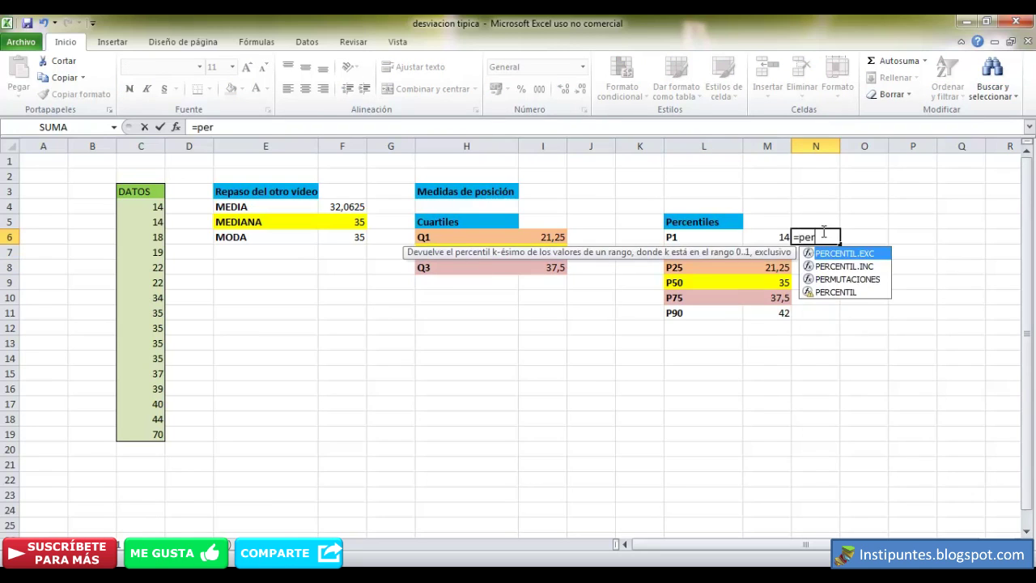
{"action": "type", "text": "centil("}
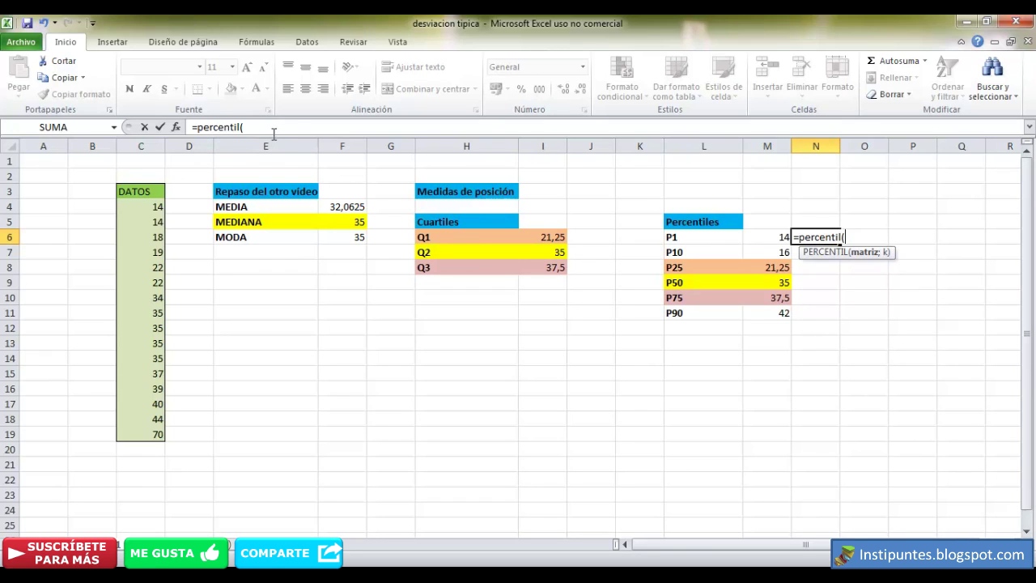
{"action": "left_click_drag", "start_coordinate": [136, 211], "coordinate": [155, 406]}
{"action": "left_click", "coordinate": [322, 133]}
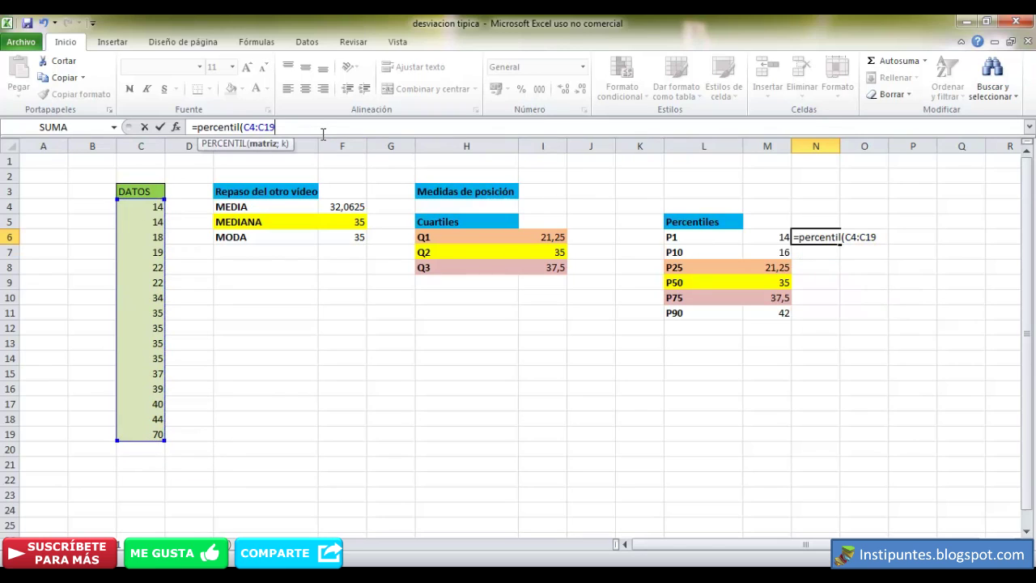
{"action": "type", "text": ";0,01"}
{"action": "key", "text": "Return"}
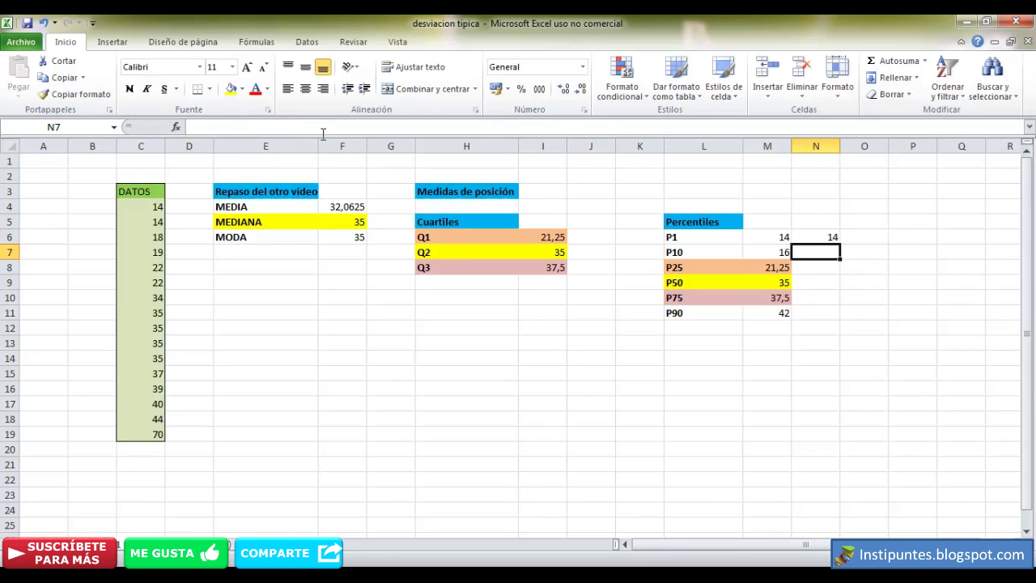
Anchor the data range in the N6 percentile formula so that it reads =PERCENTIL($C$4:$C19;0,01)
{"action": "left_click", "coordinate": [809, 236]}
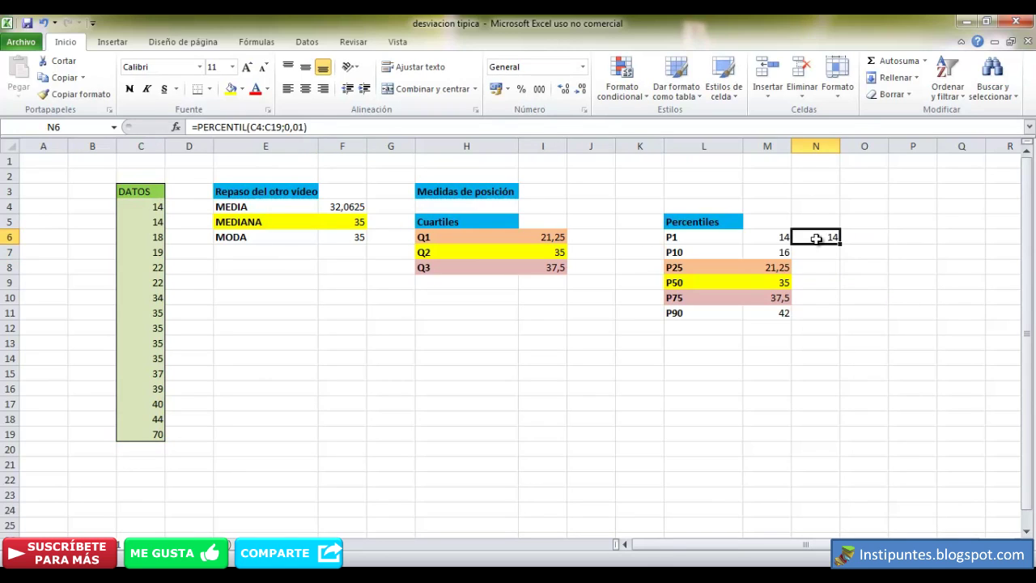
{"action": "left_click", "coordinate": [250, 128]}
{"action": "type", "text": "$"}
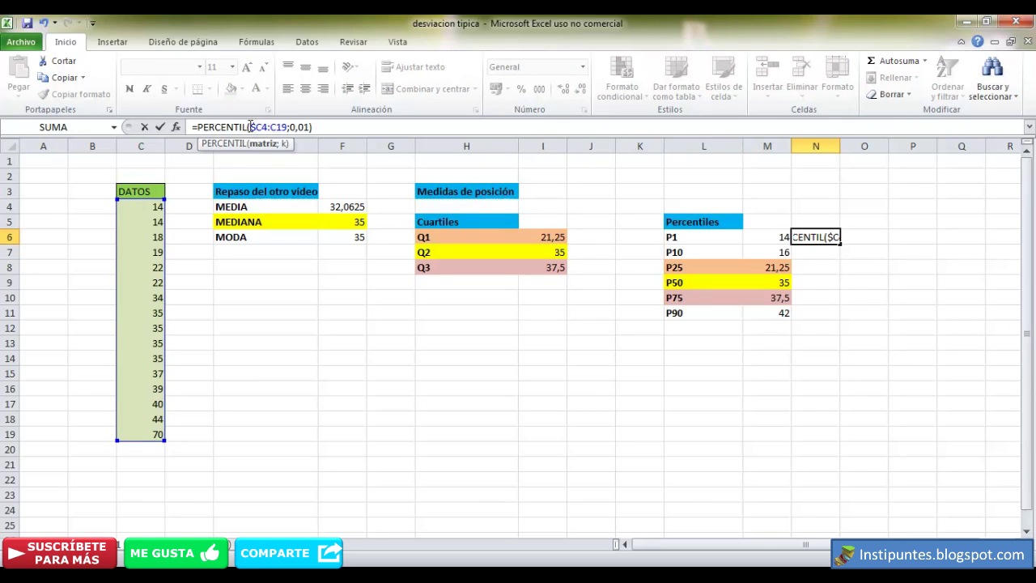
{"action": "key", "text": "Right"}
{"action": "key", "text": "Right"}
{"action": "type", "text": "$C"}
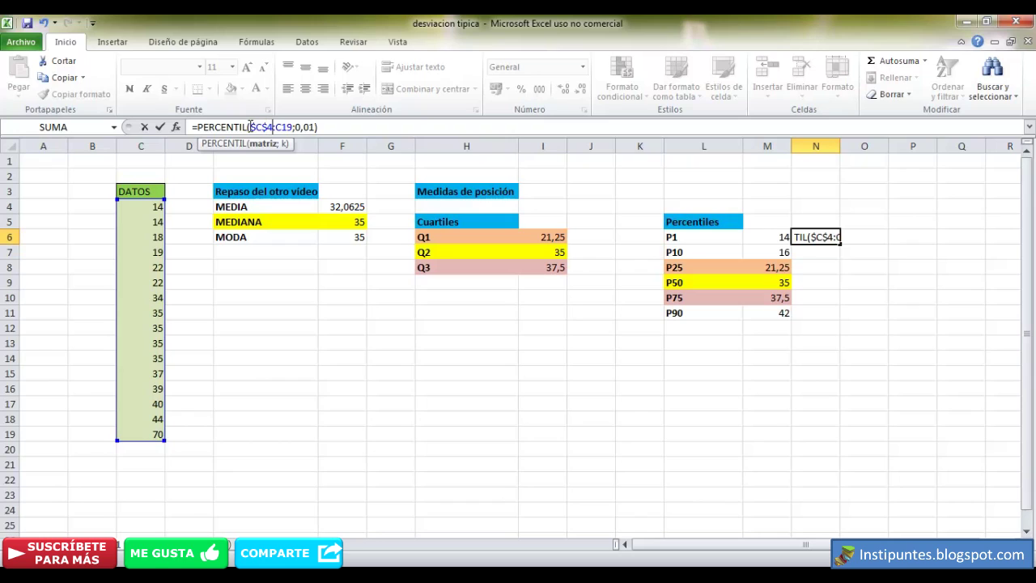
{"action": "type", "text": "$"}
{"action": "key", "text": "Right"}
{"action": "type", "text": "$"}
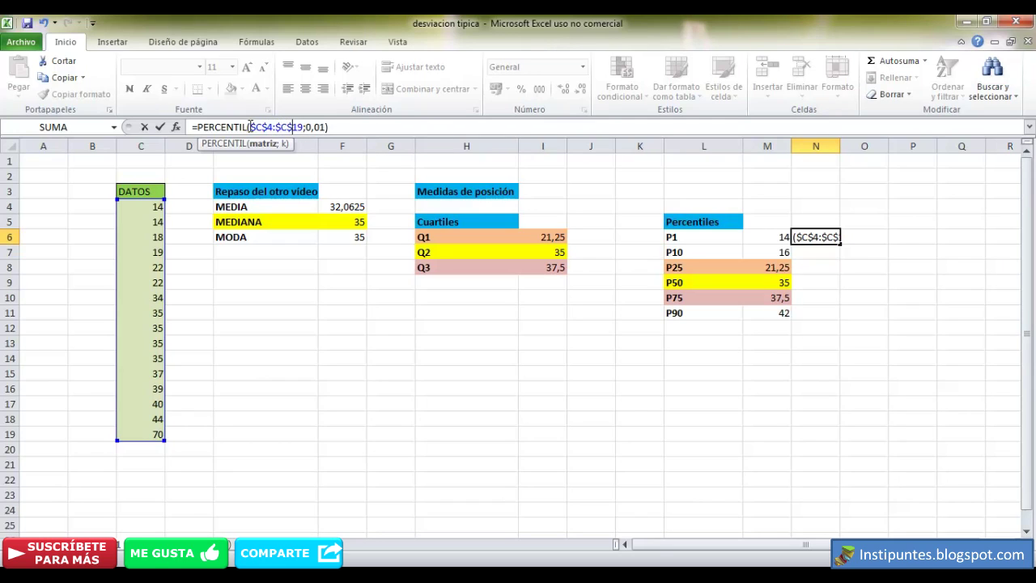
{"action": "left_click", "coordinate": [836, 237]}
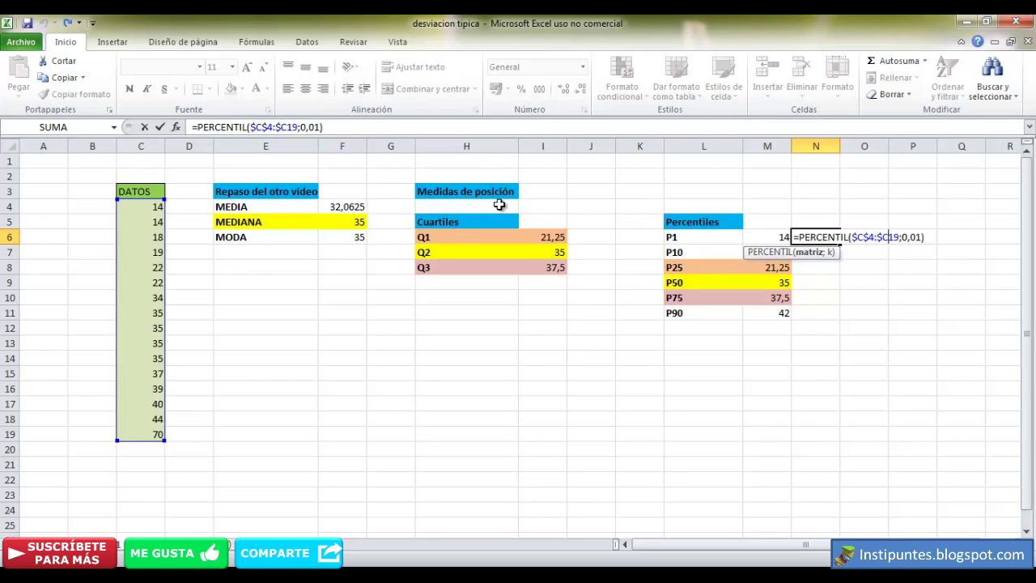
{"action": "left_click", "coordinate": [811, 260]}
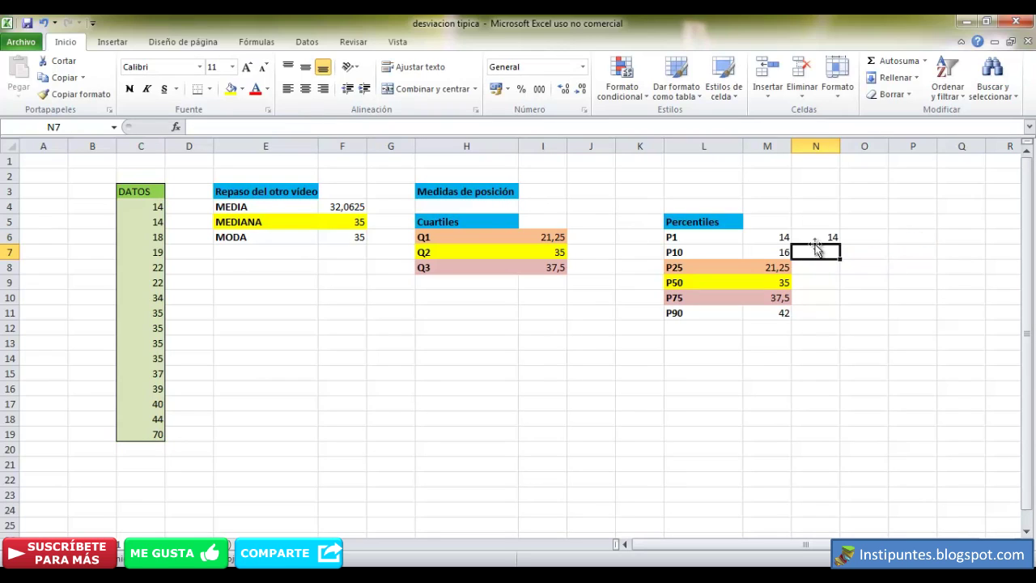
Fill the N6 percentile formula down to N11 and set k to 0,1 in the P10 row's copy, N7
{"action": "left_click", "coordinate": [806, 237]}
{"action": "left_click_drag", "start_coordinate": [837, 253], "coordinate": [811, 316]}
{"action": "left_click", "coordinate": [821, 253]}
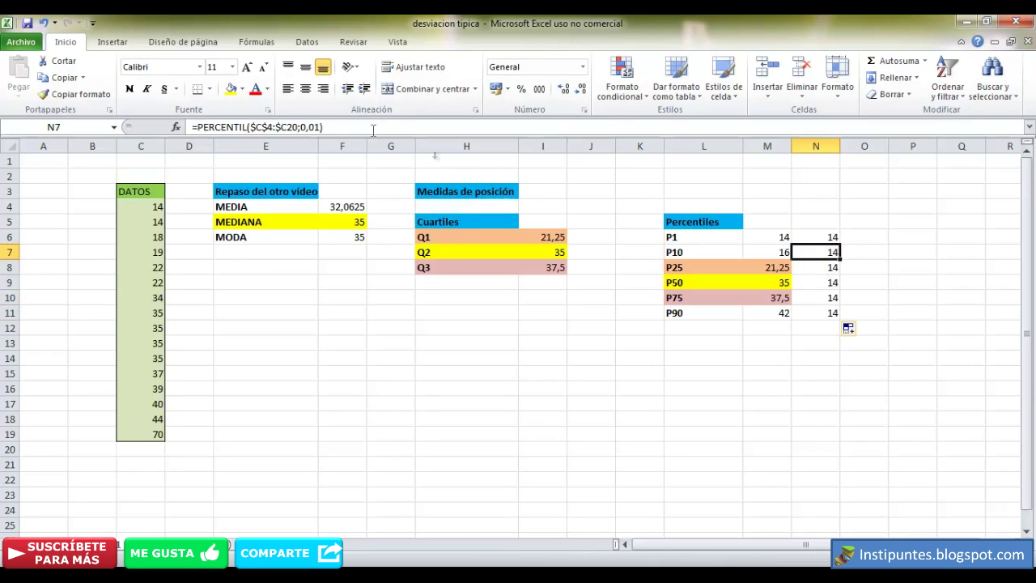
{"action": "left_click", "coordinate": [319, 127]}
{"action": "key", "text": "BackSpace"}
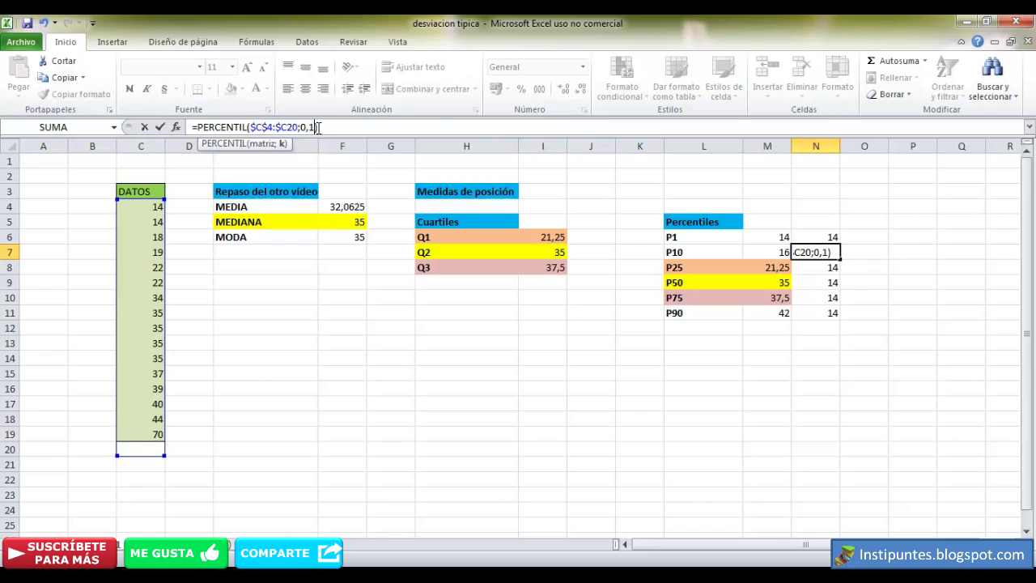
{"action": "key", "text": "Return"}
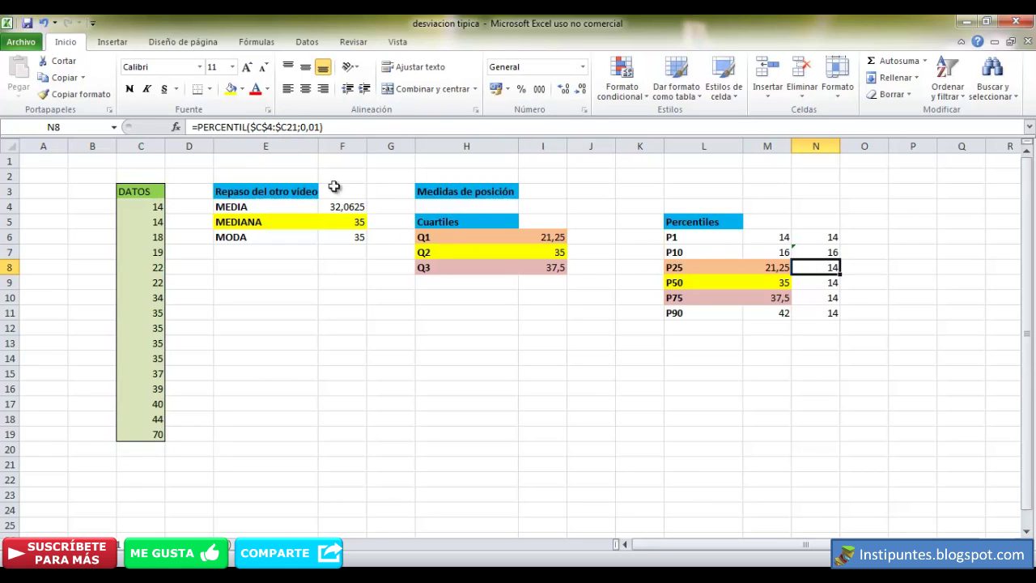
Set k to 0,25 in the P25 formula in N8 and to 0,5 in the P50 formula in N9
{"action": "left_click", "coordinate": [318, 127]}
{"action": "key", "text": "BackSpace"}
{"action": "key", "text": "BackSpace"}
{"action": "type", "text": "25"}
{"action": "key", "text": "Return"}
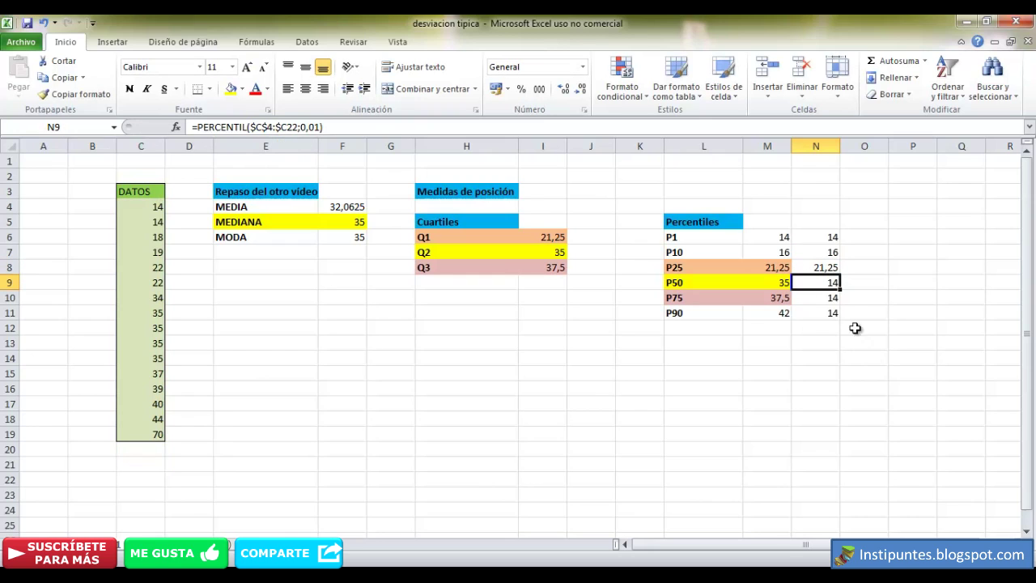
{"action": "left_click", "coordinate": [312, 127]}
{"action": "key", "text": "BackSpace"}
{"action": "key", "text": "BackSpace"}
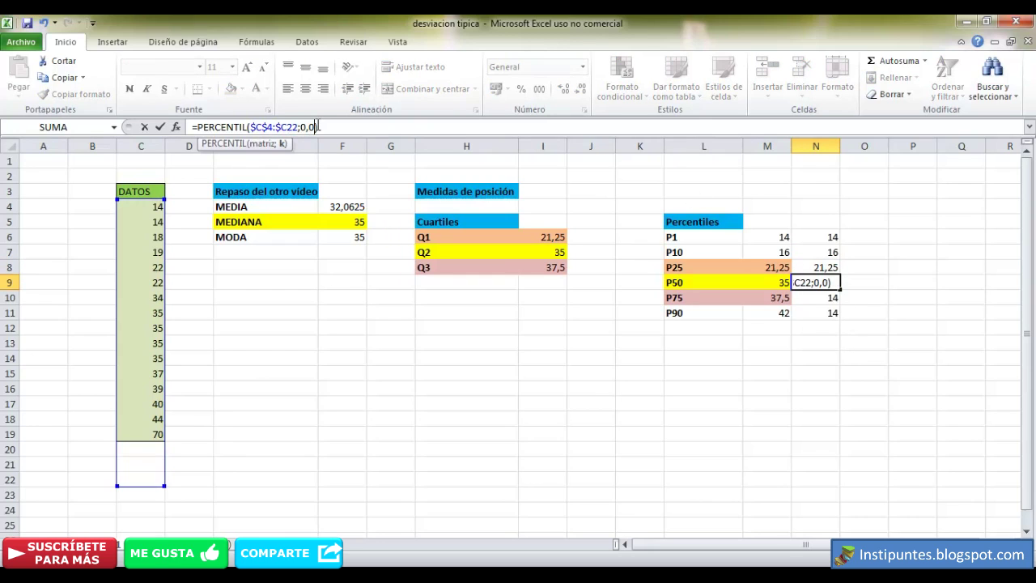
{"action": "type", "text": "5"}
{"action": "key", "text": "Return"}
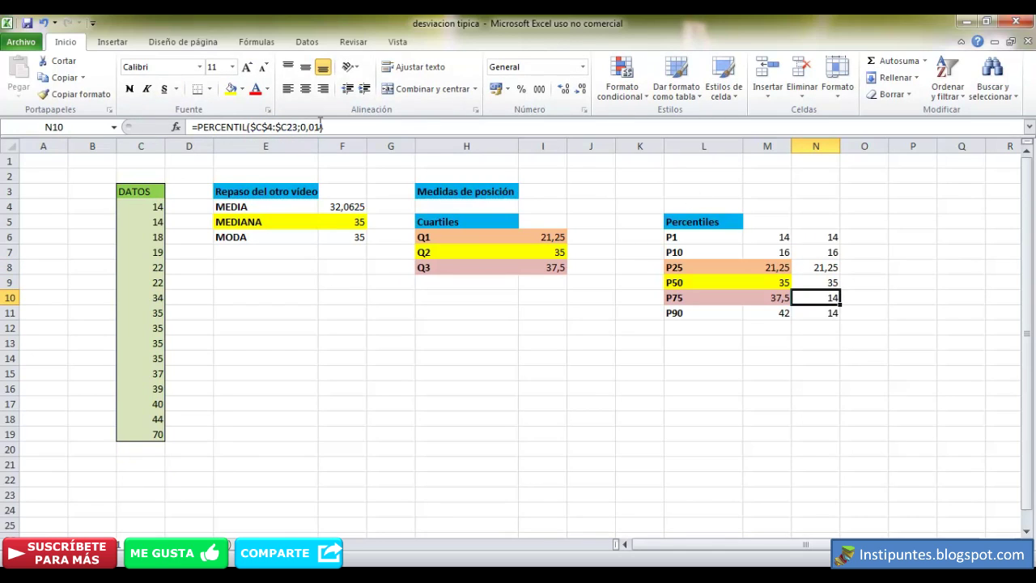
Set k to 0,75 in the P75 formula in N10 and to 0,9 in the P90 formula in N11
{"action": "left_click", "coordinate": [319, 127]}
{"action": "key", "text": "BackSpace"}
{"action": "key", "text": "BackSpace"}
{"action": "type", "text": "7,5"}
{"action": "key", "text": "Return"}
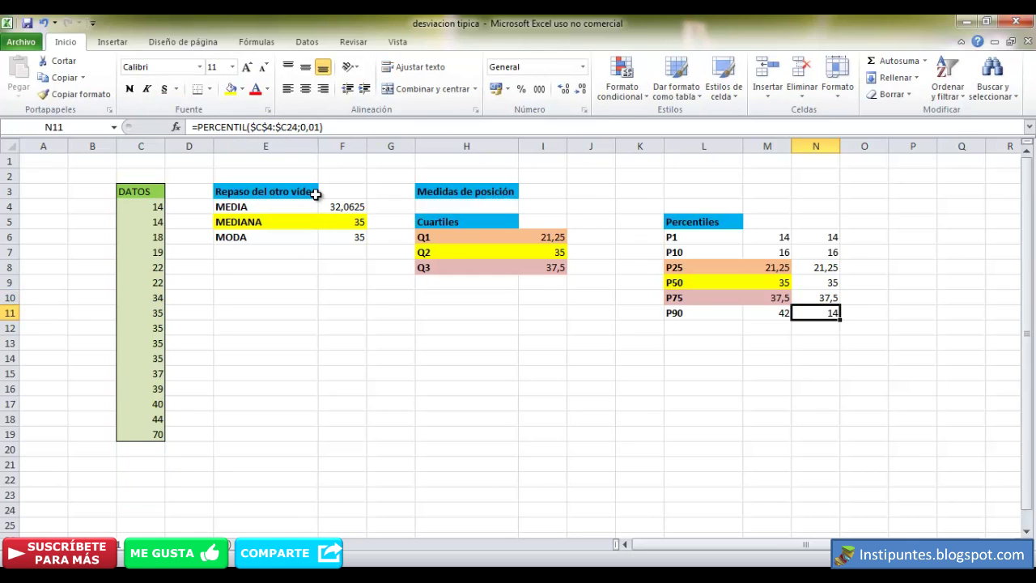
{"action": "left_click", "coordinate": [320, 124]}
{"action": "key", "text": "BackSpace"}
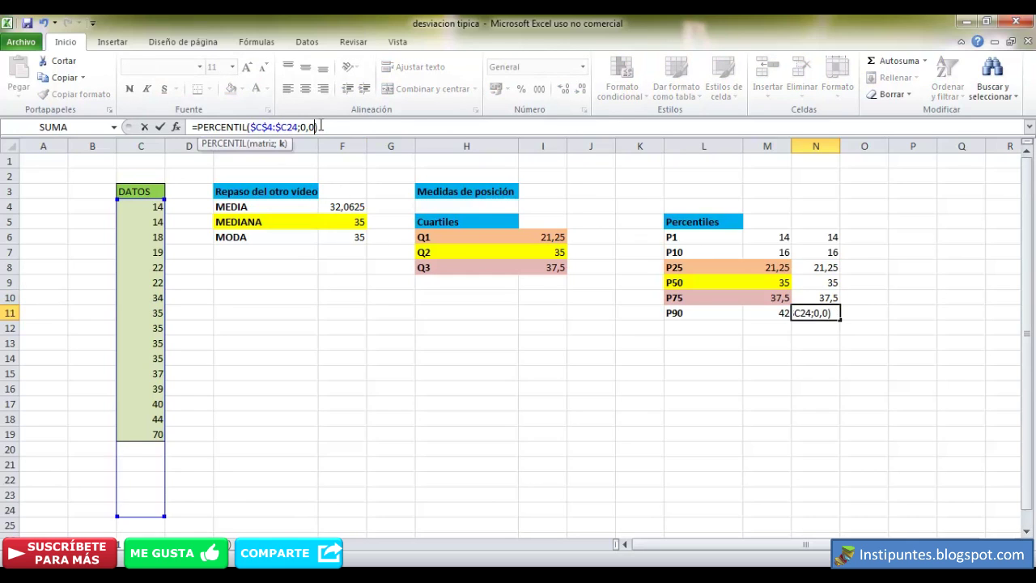
{"action": "key", "text": "Return"}
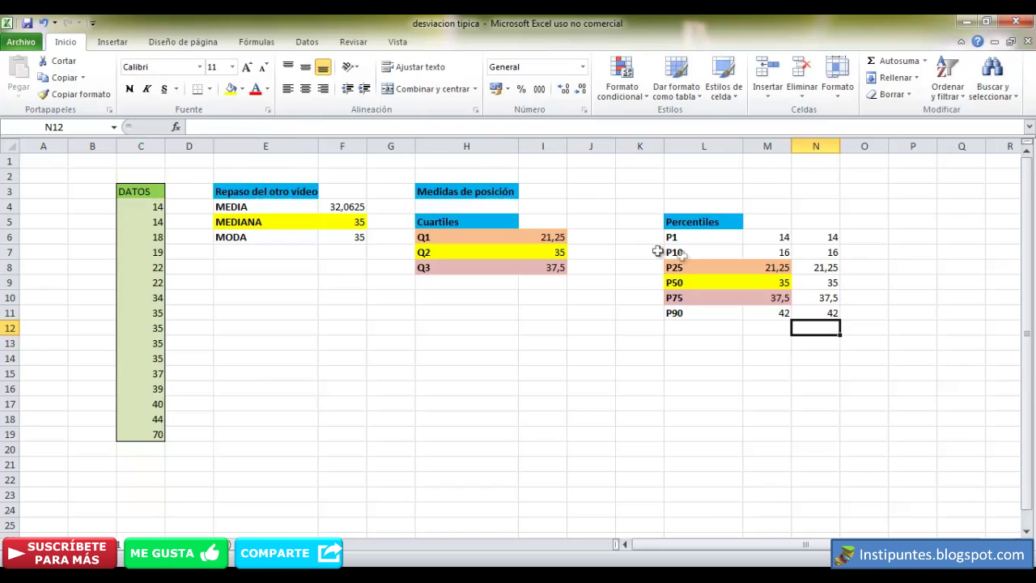
{"action": "left_click", "coordinate": [703, 237]}
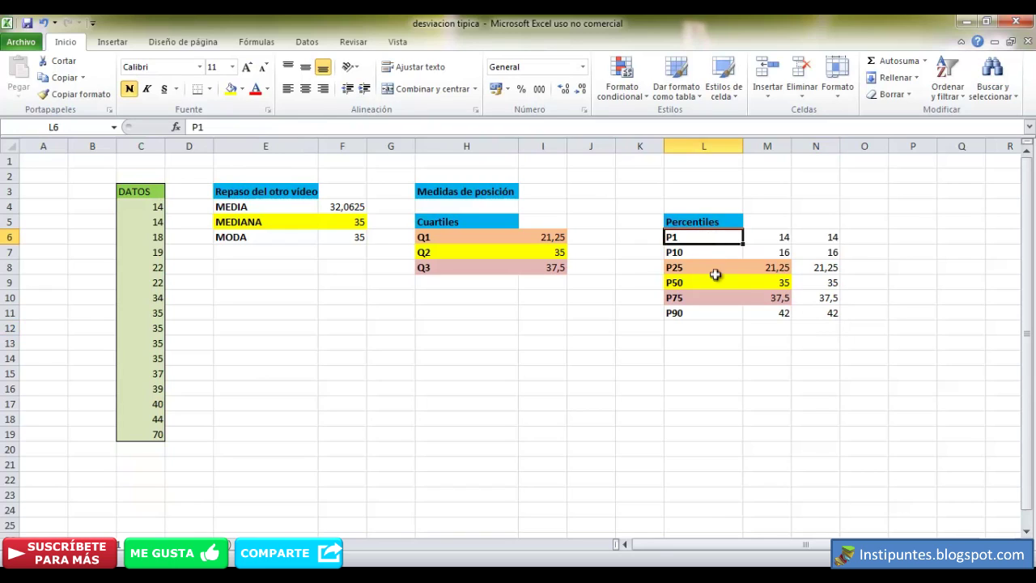
Clear the contents of the repeated percentile formulas in N6:N11
{"action": "left_click", "coordinate": [694, 253]}
{"action": "left_click", "coordinate": [689, 238]}
{"action": "left_click", "coordinate": [701, 279]}
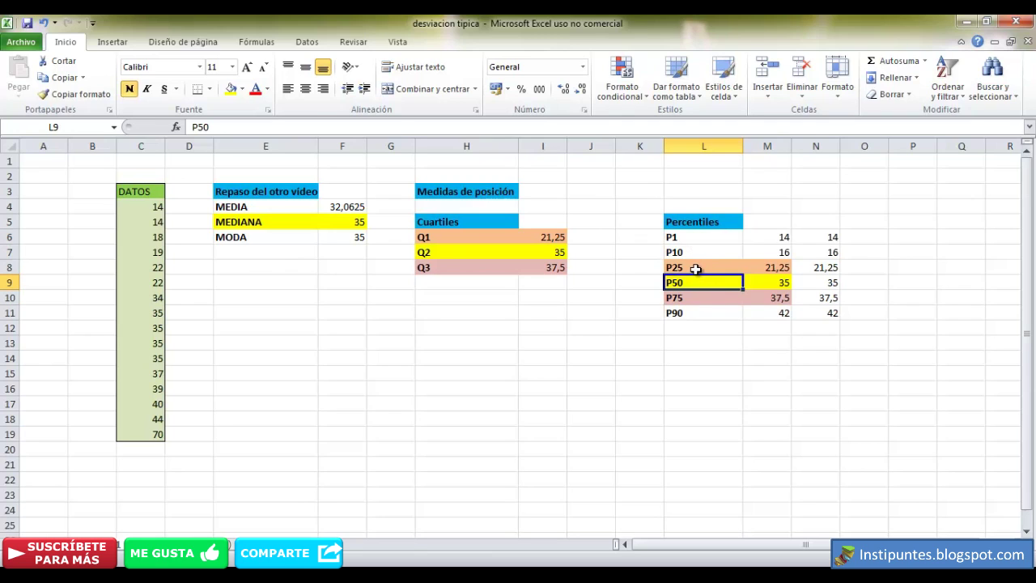
{"action": "left_click", "coordinate": [827, 267]}
{"action": "left_click_drag", "start_coordinate": [819, 242], "coordinate": [831, 314]}
{"action": "right_click", "coordinate": [830, 315]}
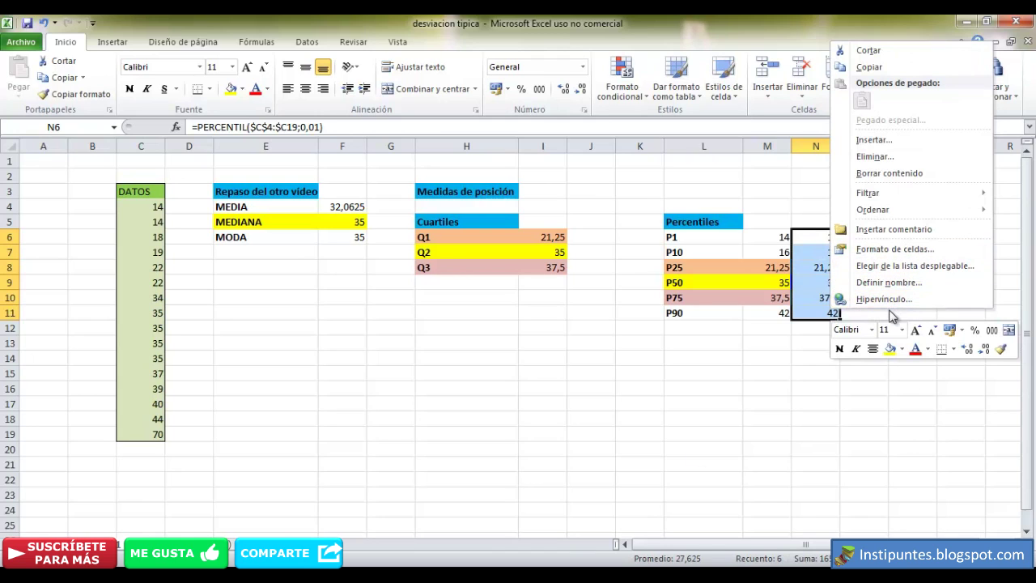
{"action": "left_click", "coordinate": [882, 172]}
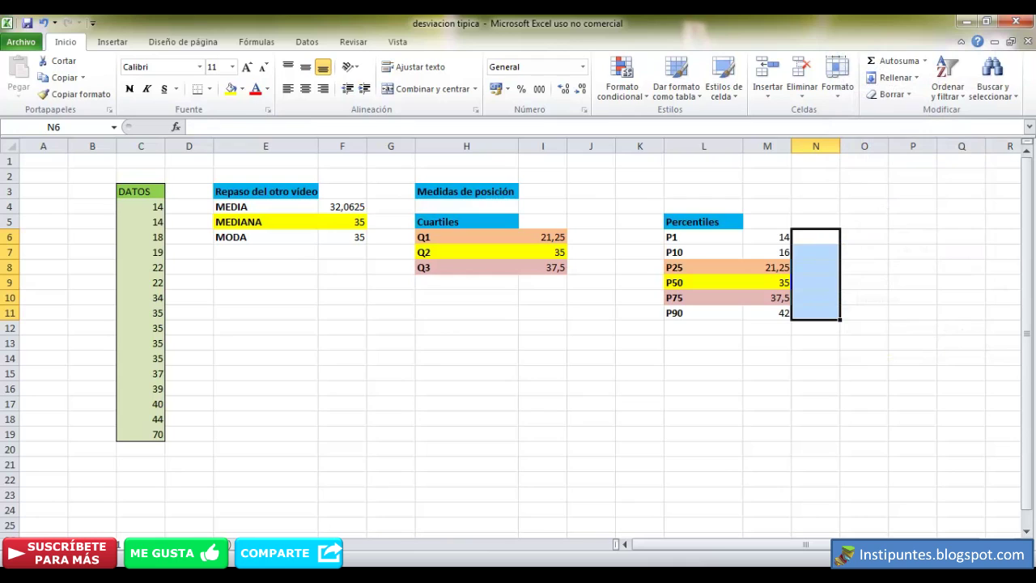
Switch to the sheet with the grouped age table and examine its Edad, Xi and Frec. Abs (n) columns
{"action": "left_click", "coordinate": [212, 544]}
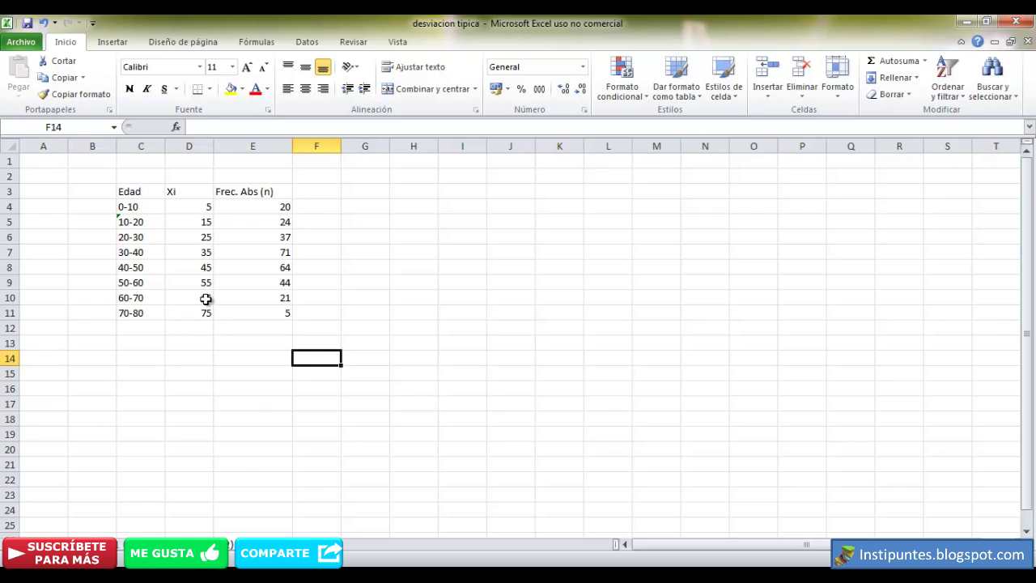
{"action": "left_click", "coordinate": [321, 192]}
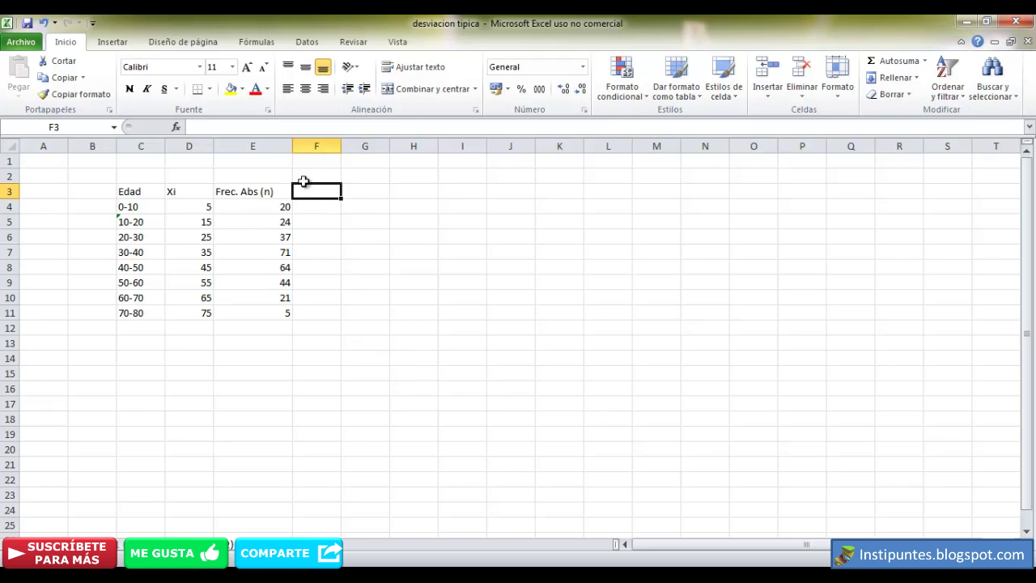
{"action": "left_click", "coordinate": [254, 212]}
{"action": "left_click", "coordinate": [270, 234]}
{"action": "left_click", "coordinate": [265, 207]}
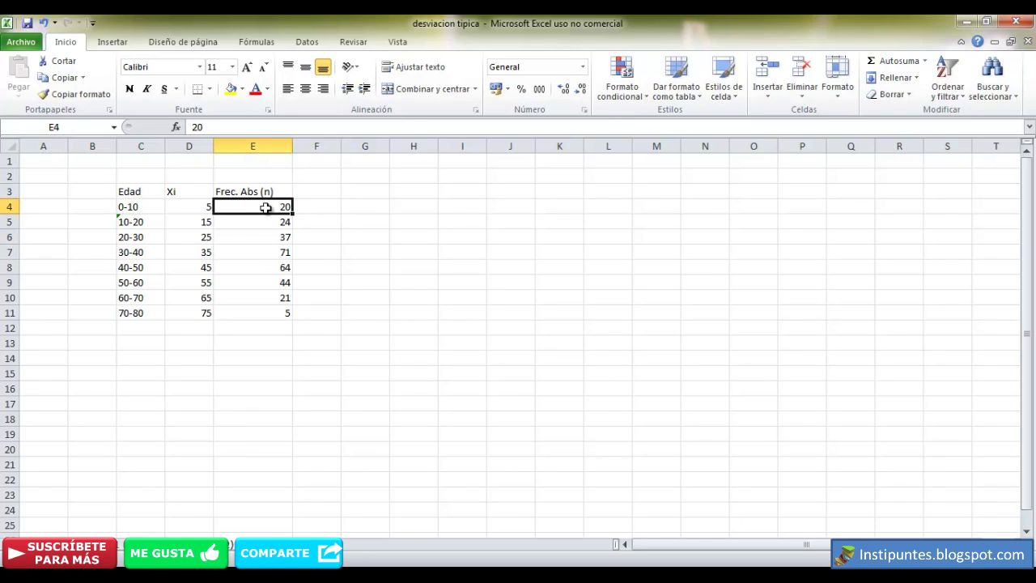
{"action": "left_click", "coordinate": [136, 192]}
{"action": "left_click_drag", "start_coordinate": [139, 194], "coordinate": [139, 312]}
{"action": "left_click_drag", "start_coordinate": [185, 192], "coordinate": [203, 312]}
{"action": "left_click", "coordinate": [132, 222]}
{"action": "key", "text": "Right"}
{"action": "left_click", "coordinate": [153, 234]}
{"action": "left_click", "coordinate": [251, 192]}
{"action": "left_click", "coordinate": [276, 207]}
{"action": "left_click", "coordinate": [243, 220]}
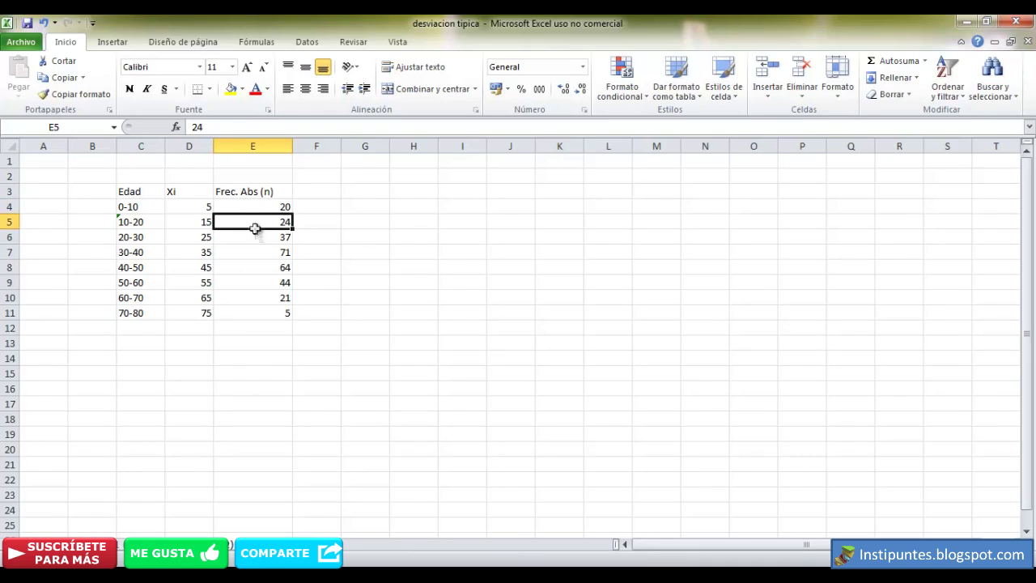
{"action": "left_click", "coordinate": [136, 207]}
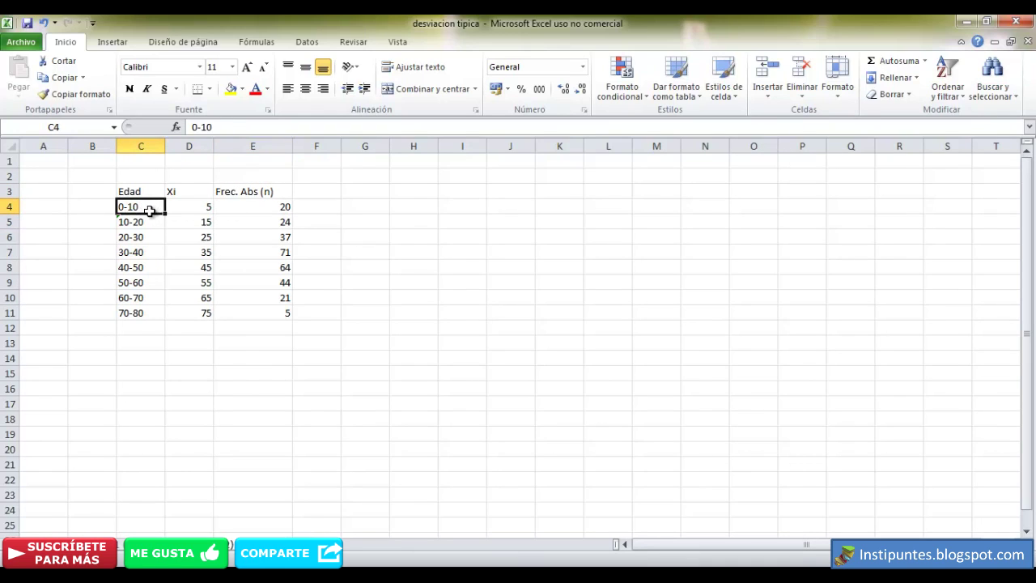
{"action": "left_click", "coordinate": [254, 208]}
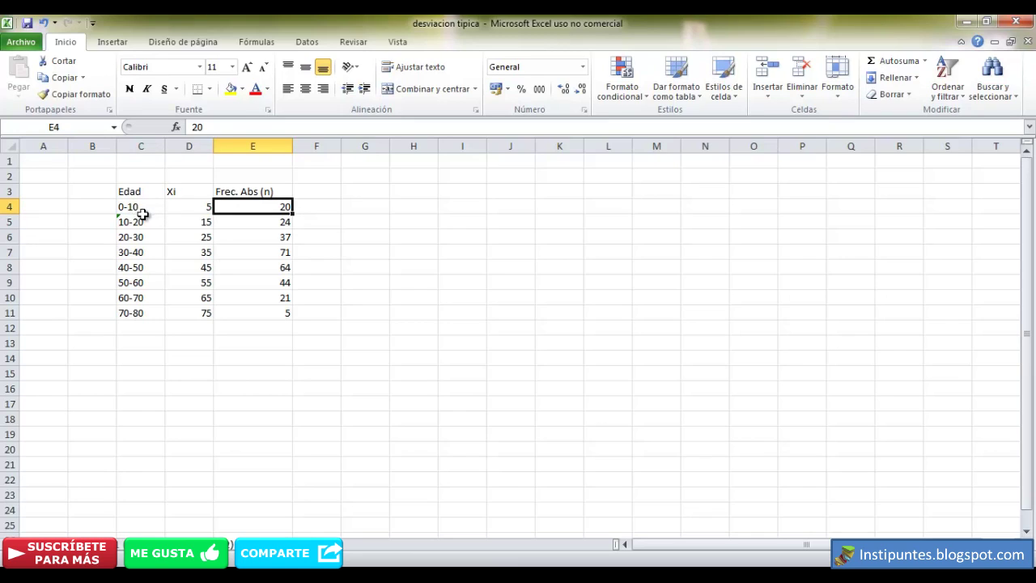
{"action": "left_click", "coordinate": [150, 234]}
Add the heading "Frec abs acumulada" in F3, beside the Frec. Abs (n) heading
{"action": "left_click", "coordinate": [314, 190]}
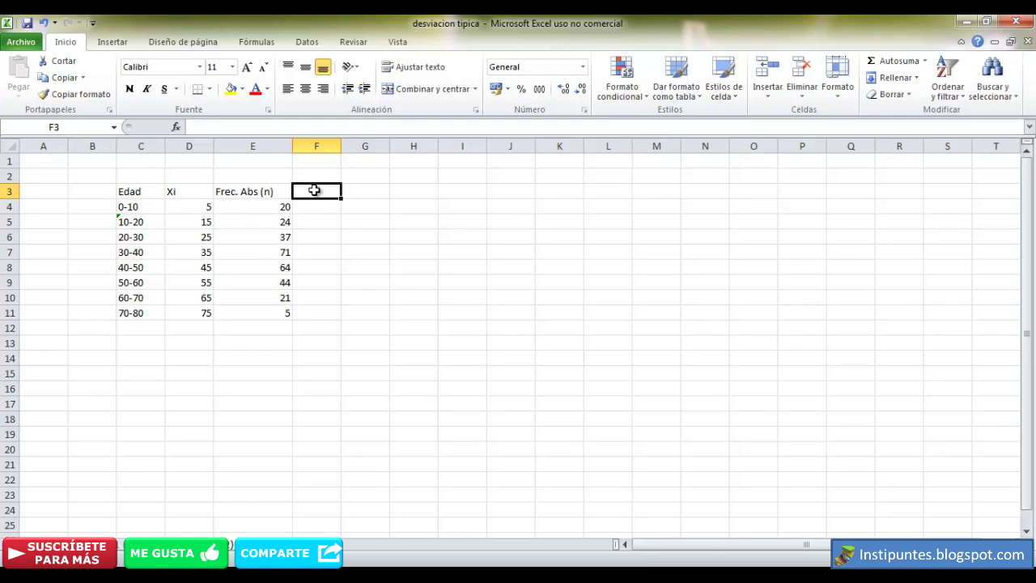
{"action": "key", "text": "Caps_Lock"}
{"action": "type", "text": "F"}
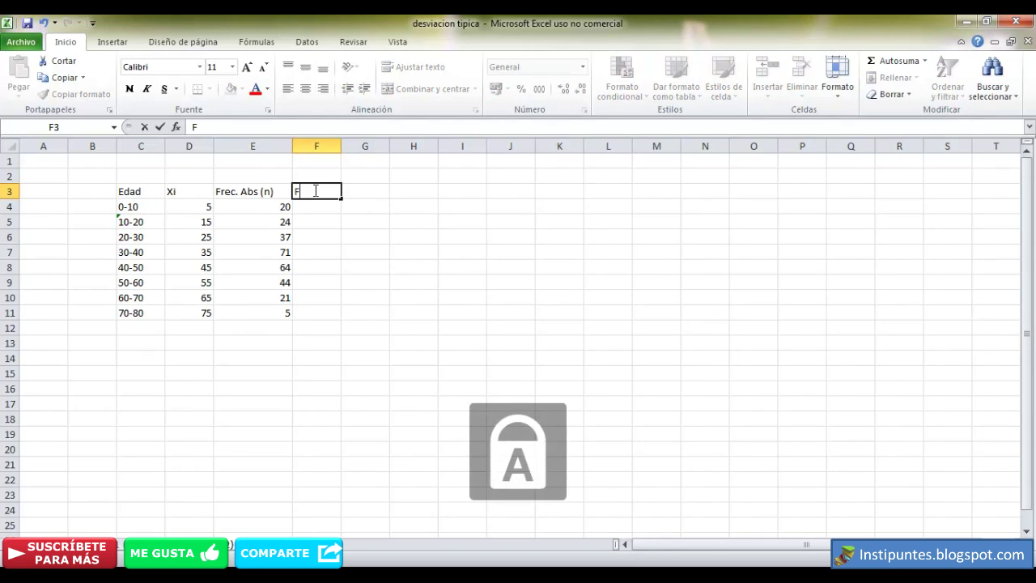
{"action": "type", "text": "rec abs acumulada"}
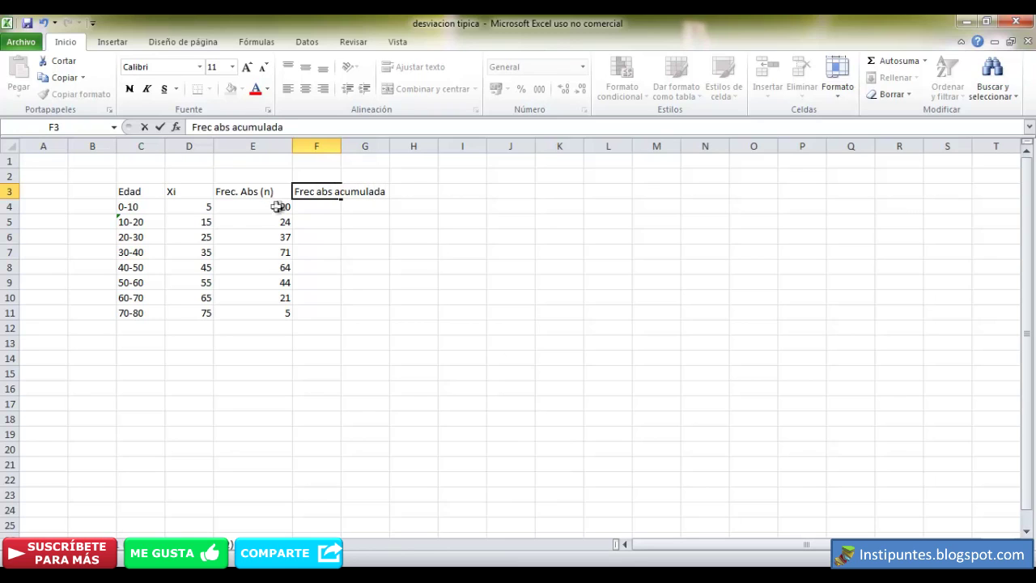
Enter the first two cumulative frequencies: 20 in F4 and =20+24 in F5
{"action": "left_click", "coordinate": [320, 206]}
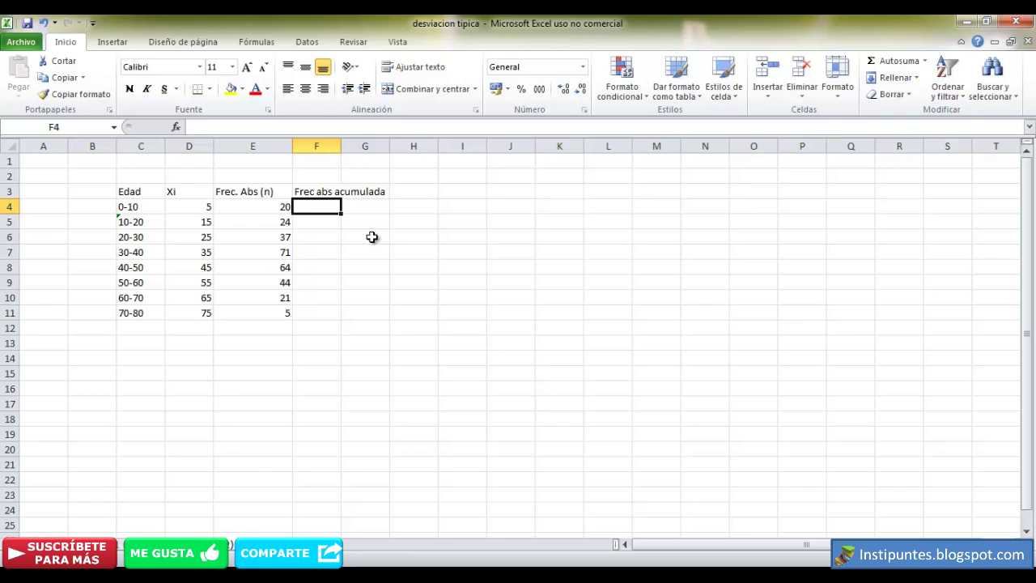
{"action": "type", "text": "20"}
{"action": "left_click", "coordinate": [304, 224]}
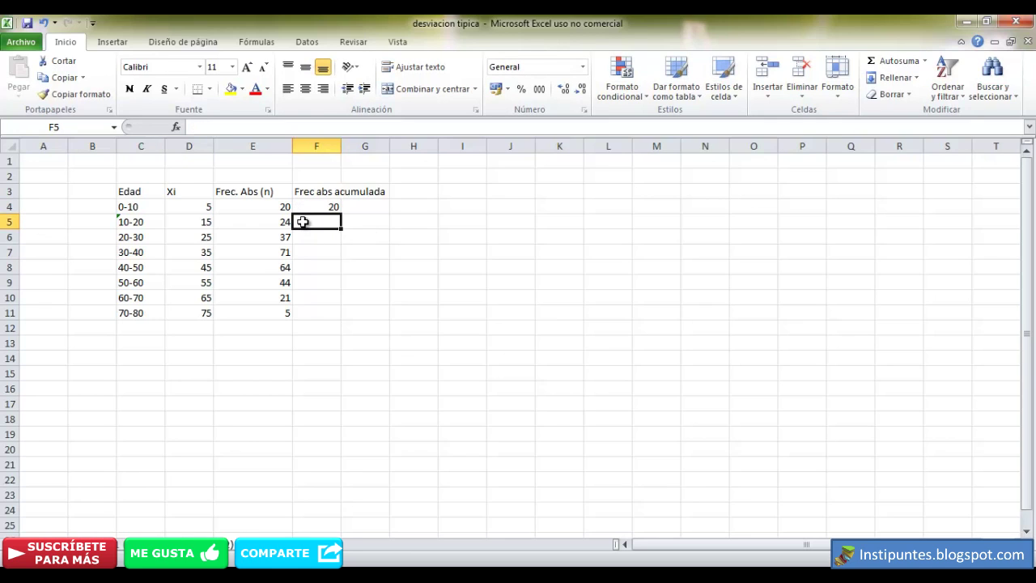
{"action": "type", "text": "=20"}
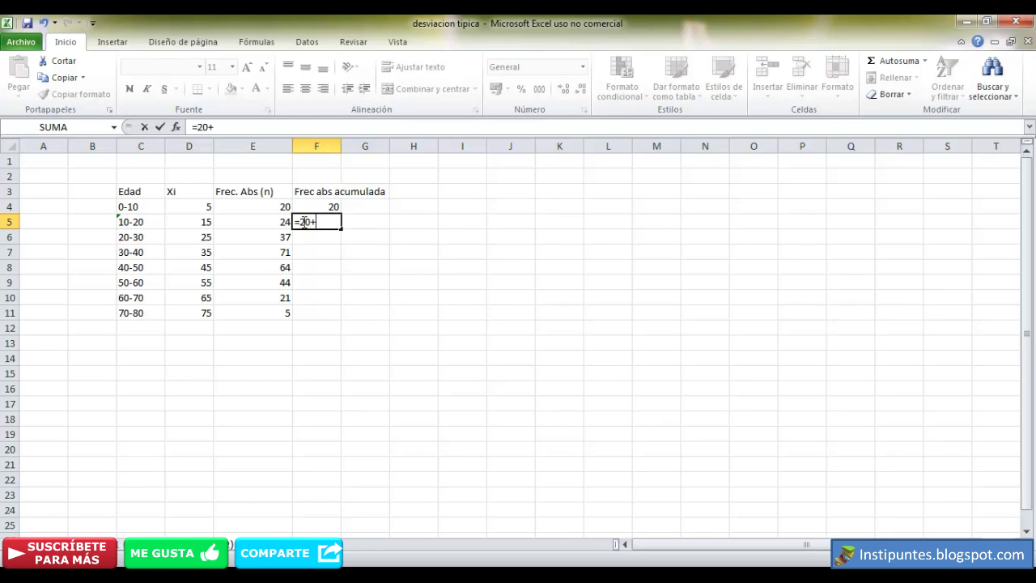
{"action": "type", "text": "+24"}
{"action": "key", "text": "Return"}
{"action": "left_click", "coordinate": [283, 222]}
{"action": "left_click", "coordinate": [323, 223]}
Enter =F5+E6 in F6 as the cumulative frequency formula and fill it down to F11
{"action": "left_click", "coordinate": [330, 240]}
{"action": "type", "text": "="}
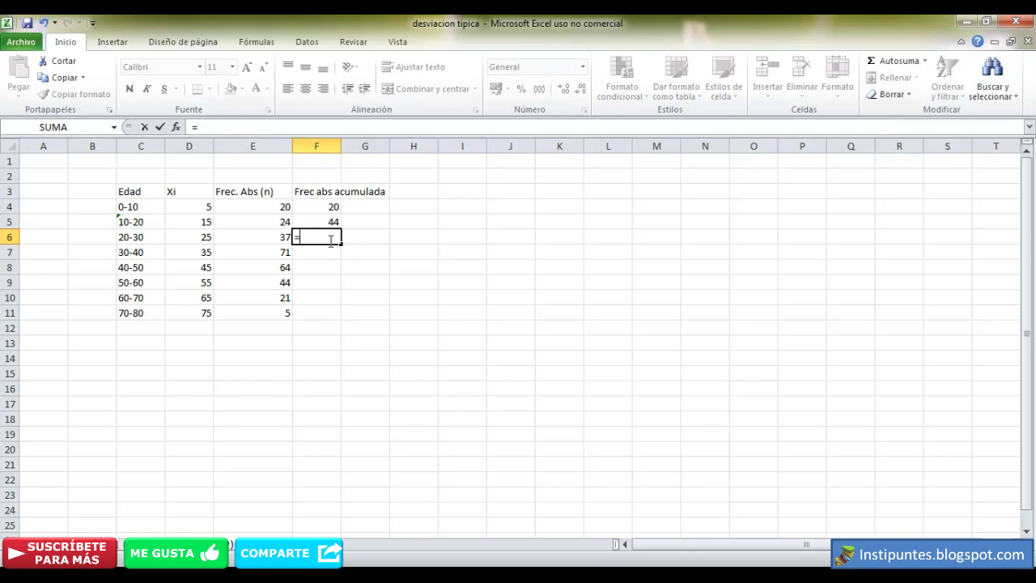
{"action": "left_click", "coordinate": [327, 221]}
{"action": "type", "text": "+"}
{"action": "left_click", "coordinate": [258, 242]}
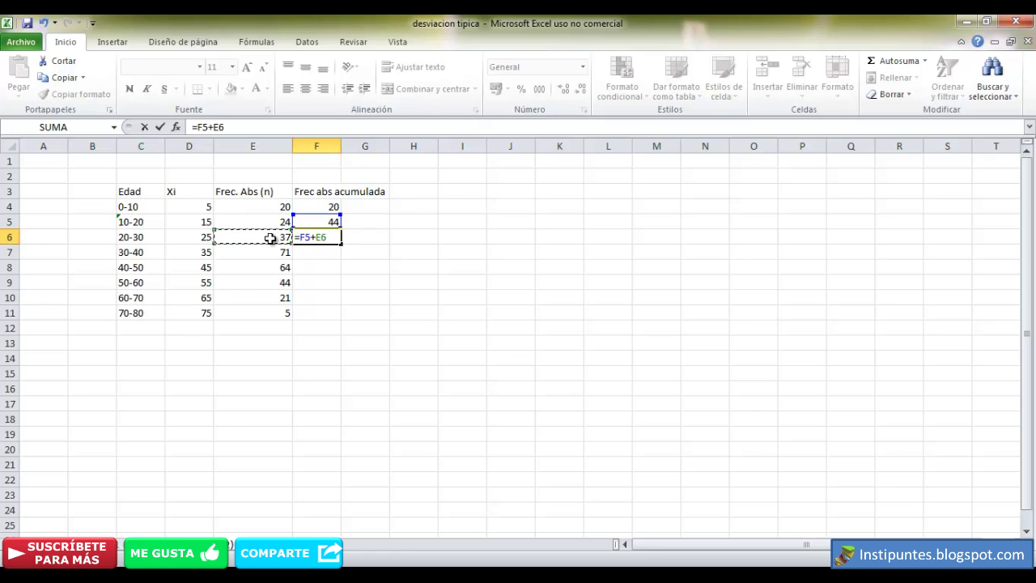
{"action": "key", "text": "Return"}
{"action": "left_click", "coordinate": [343, 239]}
{"action": "left_click", "coordinate": [331, 240]}
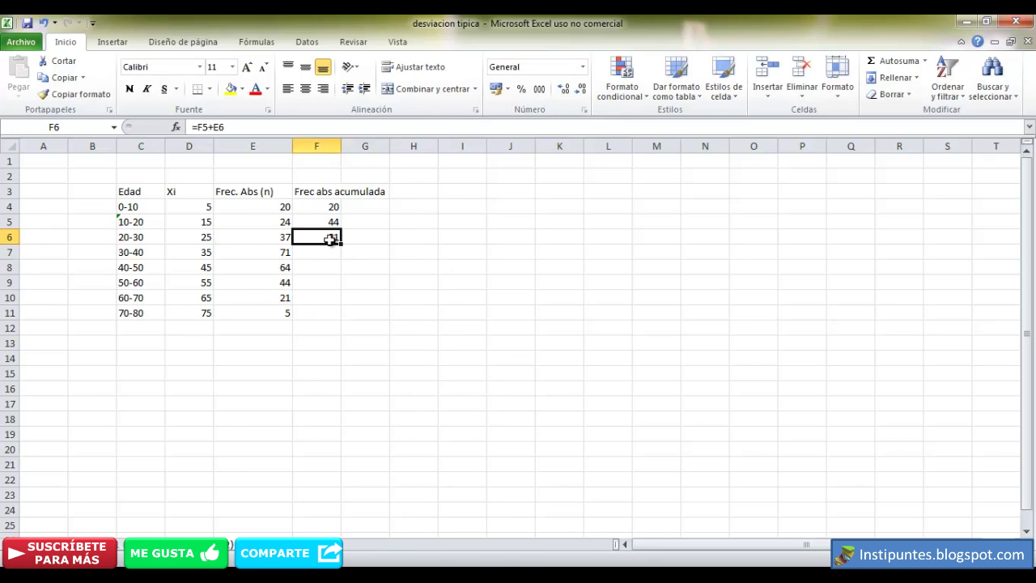
{"action": "left_click_drag", "start_coordinate": [342, 244], "coordinate": [347, 318]}
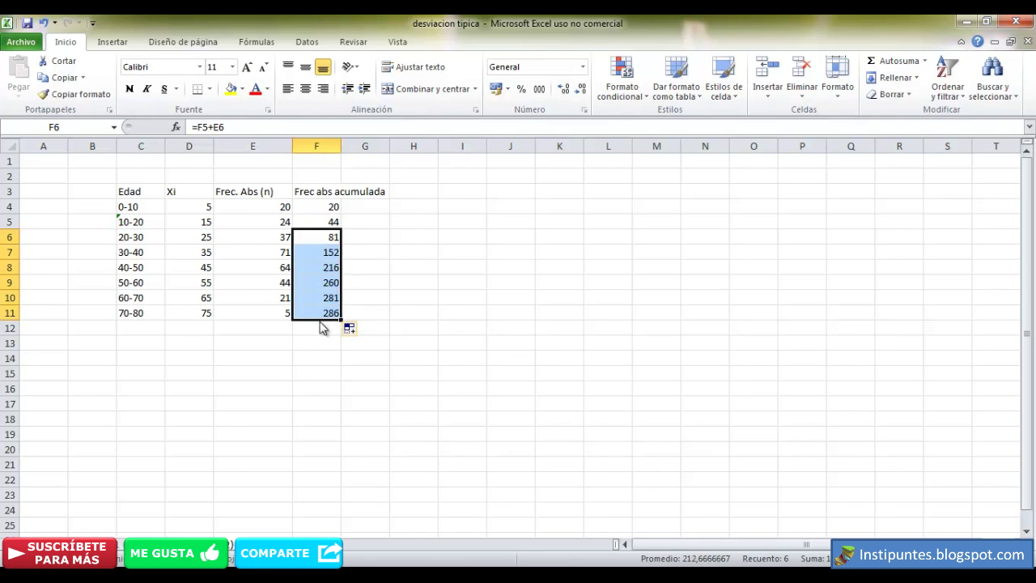
Check the cumulative frequencies in F4:F11, including the total in the last row
{"action": "left_click", "coordinate": [320, 314]}
{"action": "left_click", "coordinate": [319, 219]}
{"action": "left_click", "coordinate": [319, 209]}
{"action": "left_click", "coordinate": [320, 237]}
{"action": "left_click", "coordinate": [324, 268]}
{"action": "left_click", "coordinate": [327, 298]}
{"action": "left_click", "coordinate": [327, 313]}
Calculate the first quartile's position in L4 with the formula =286/4
{"action": "left_click", "coordinate": [608, 238]}
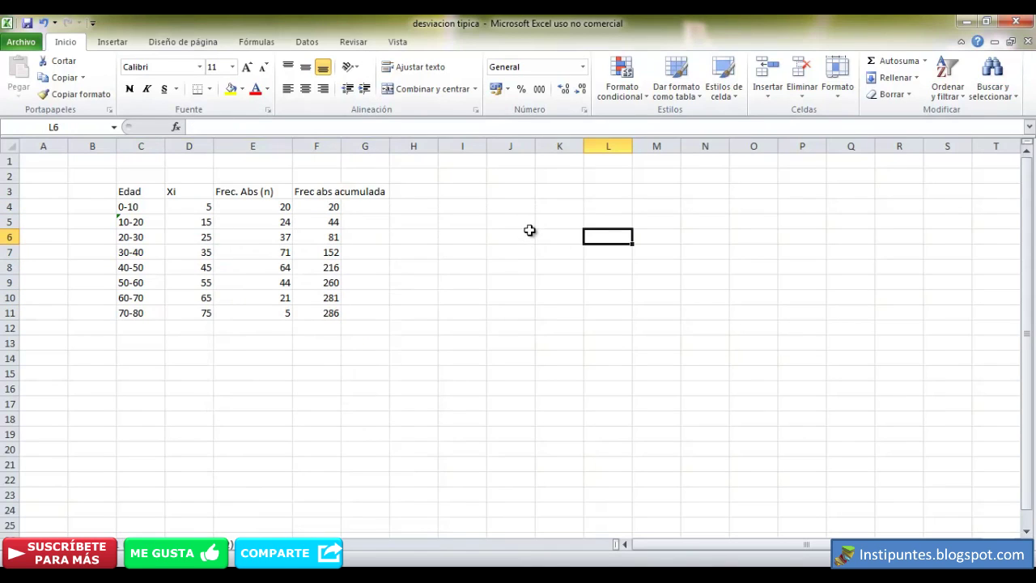
{"action": "left_click", "coordinate": [617, 209]}
{"action": "type", "text": "=28"}
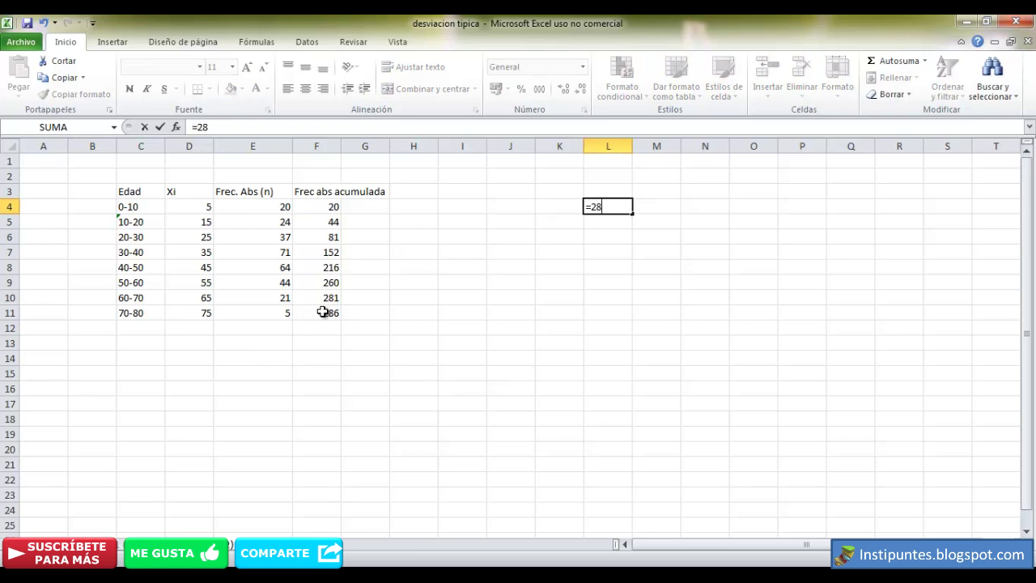
{"action": "type", "text": "6/4"}
{"action": "key", "text": "Return"}
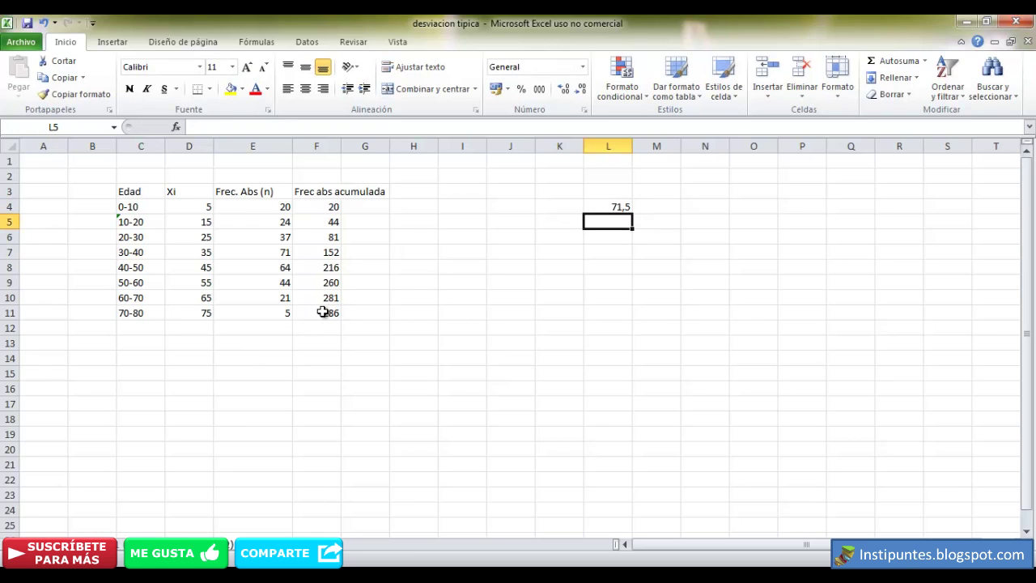
{"action": "left_click", "coordinate": [615, 206]}
Locate the first quartile's class in the cumulative column and fill its 20-30 row, C6:G6, with light green
{"action": "left_click_drag", "start_coordinate": [323, 192], "coordinate": [324, 313]}
{"action": "left_click", "coordinate": [322, 236]}
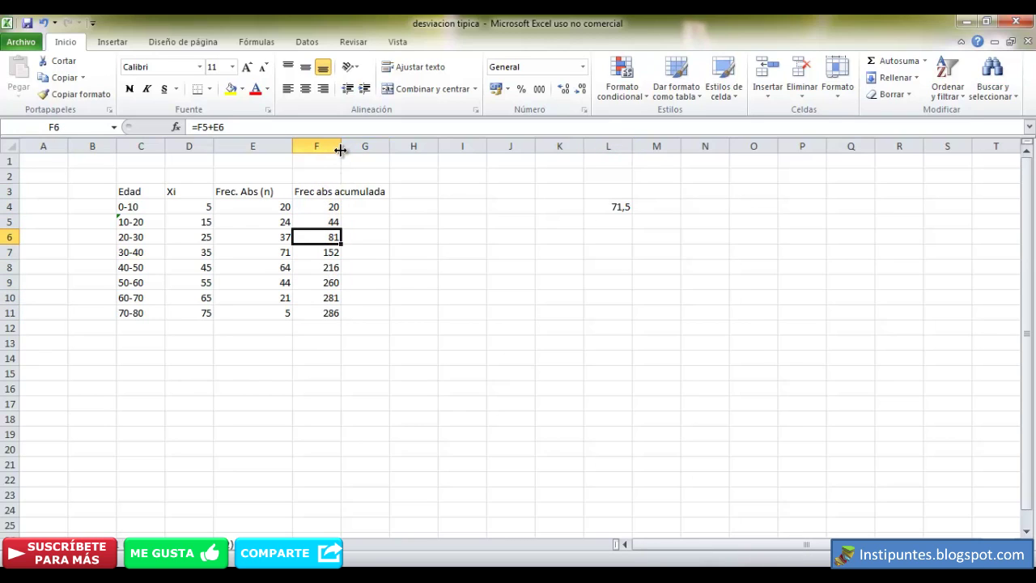
{"action": "left_click_drag", "start_coordinate": [306, 237], "coordinate": [366, 240]}
{"action": "left_click", "coordinate": [134, 237]}
{"action": "double_click", "coordinate": [134, 237]}
{"action": "key", "text": "Return"}
{"action": "right_click", "coordinate": [366, 241]}
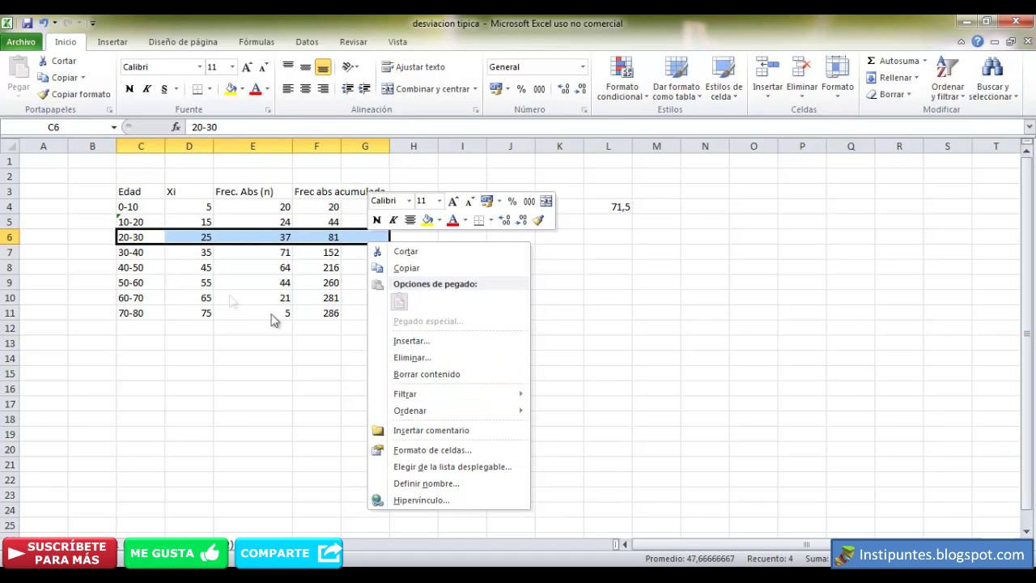
{"action": "left_click", "coordinate": [437, 450]}
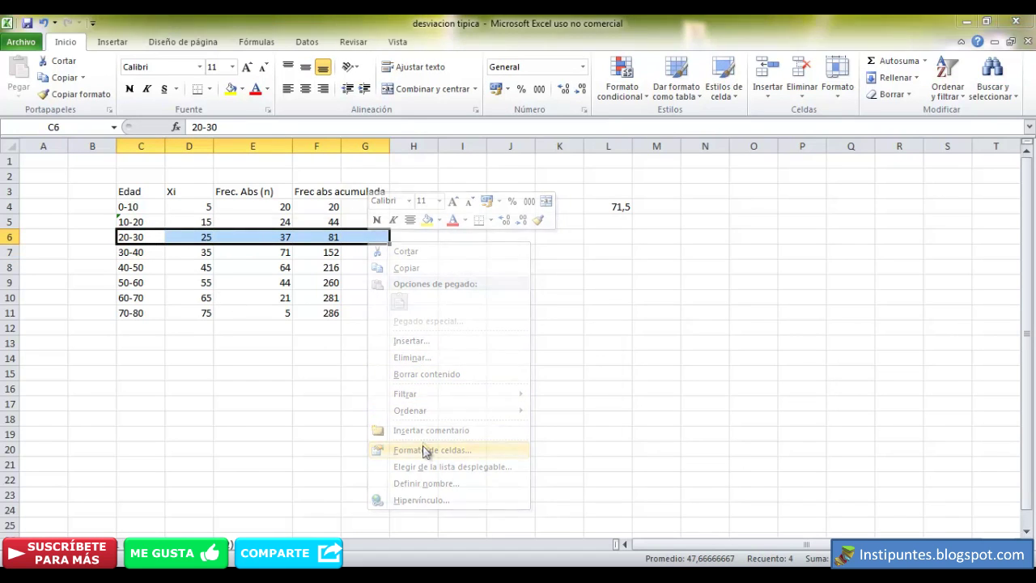
{"action": "left_click", "coordinate": [326, 338]}
{"action": "left_click", "coordinate": [529, 550]}
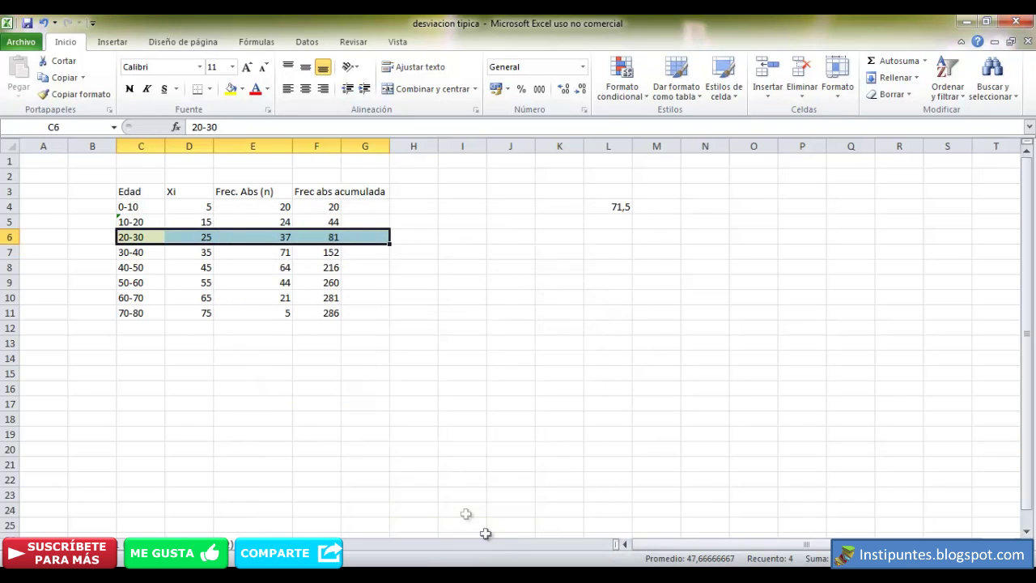
{"action": "left_click", "coordinate": [400, 237]}
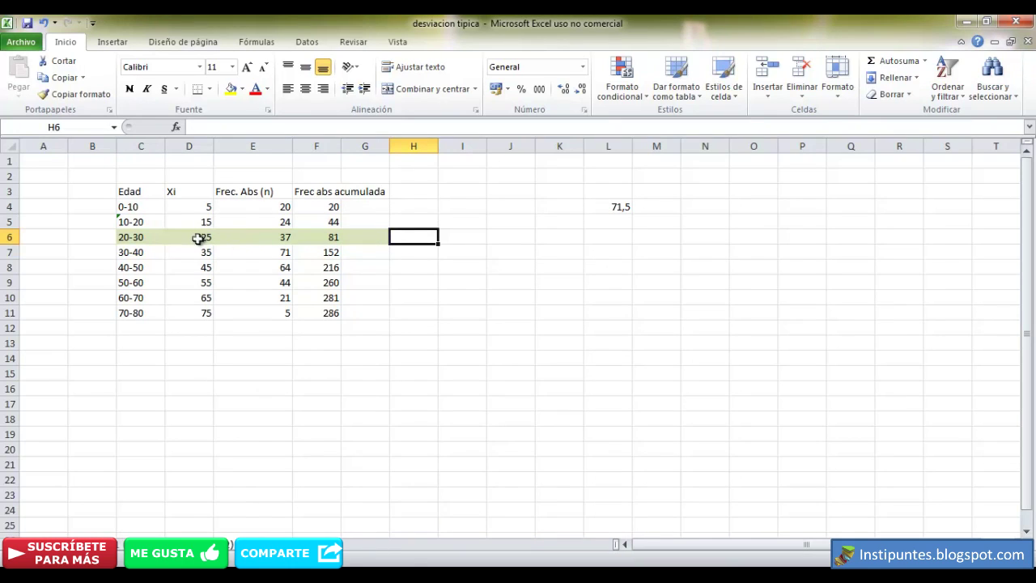
Label the 20-30 row "1er cuartil" in G6
{"action": "left_click", "coordinate": [375, 235]}
{"action": "type", "text": "1e"}
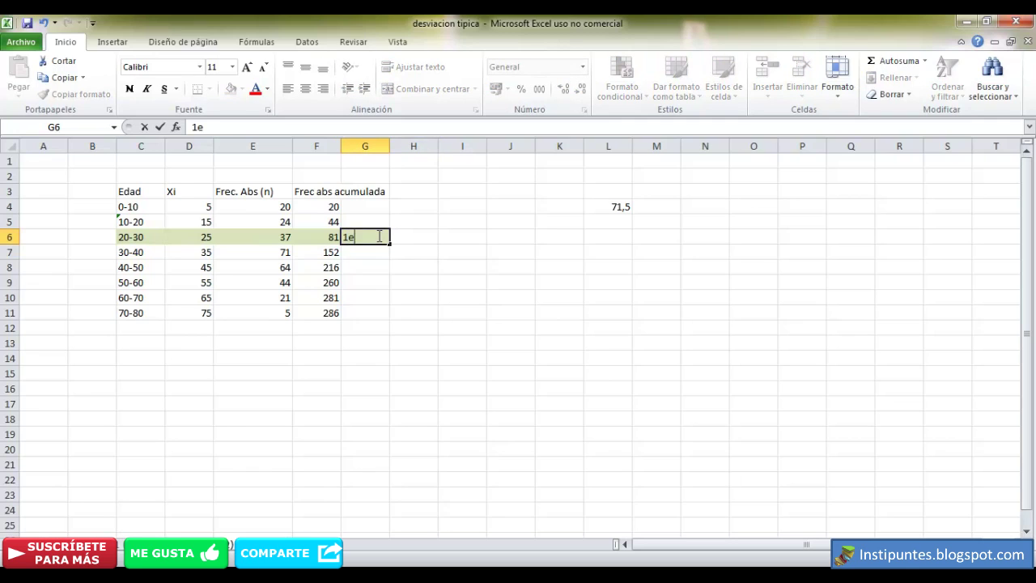
{"action": "type", "text": "r cuartil"}
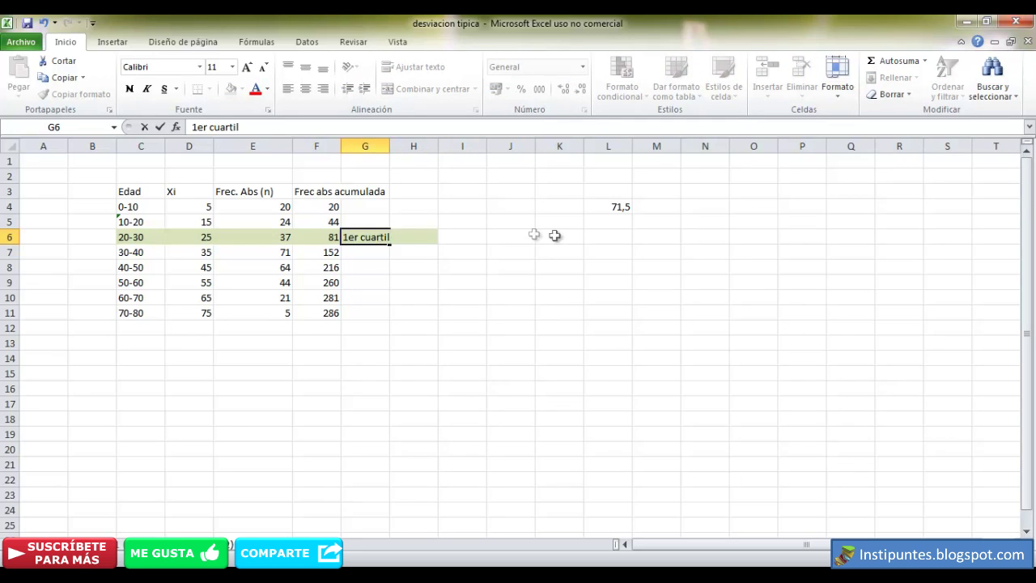
Calculate the second quartile's position in L5 with the formula =286/2
{"action": "left_click", "coordinate": [595, 225]}
{"action": "type", "text": "="}
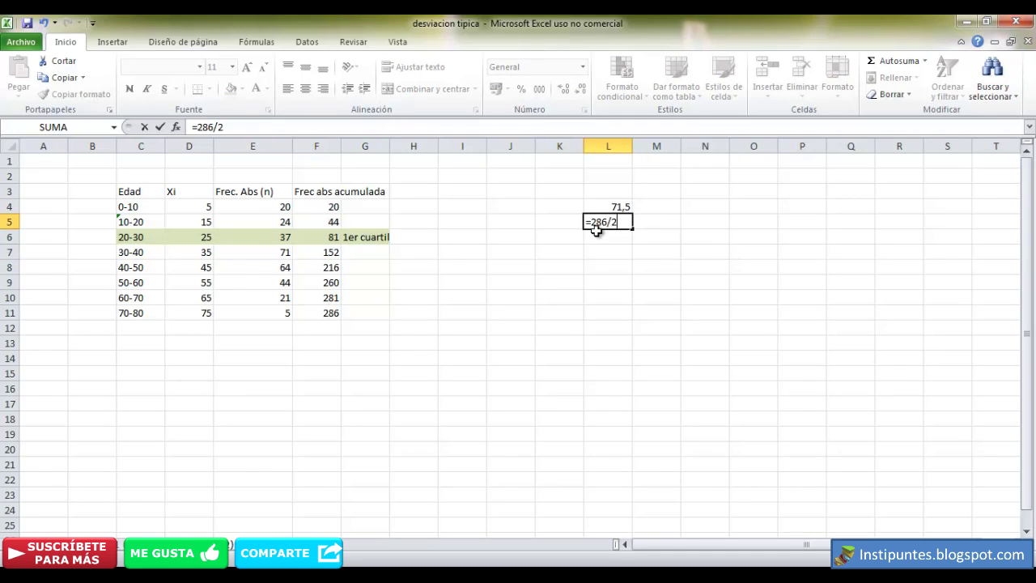
{"action": "type", "text": "286/2"}
{"action": "key", "text": "Return"}
Fill the second quartile's class, the 30-40 row in C7:G7, with light orange
{"action": "left_click", "coordinate": [323, 254]}
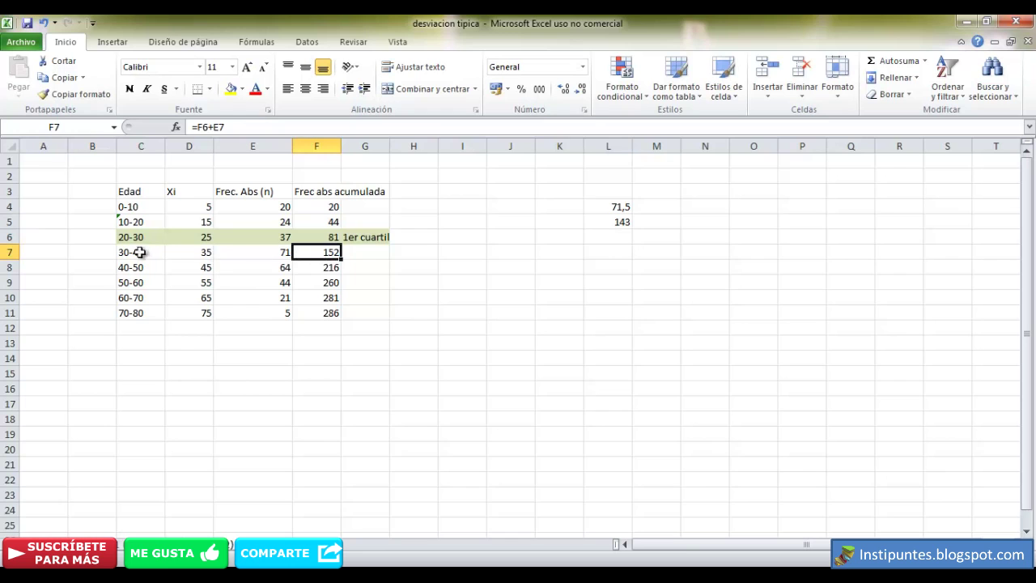
{"action": "left_click_drag", "start_coordinate": [134, 253], "coordinate": [350, 254]}
{"action": "right_click", "coordinate": [352, 253]}
{"action": "left_click", "coordinate": [414, 460]}
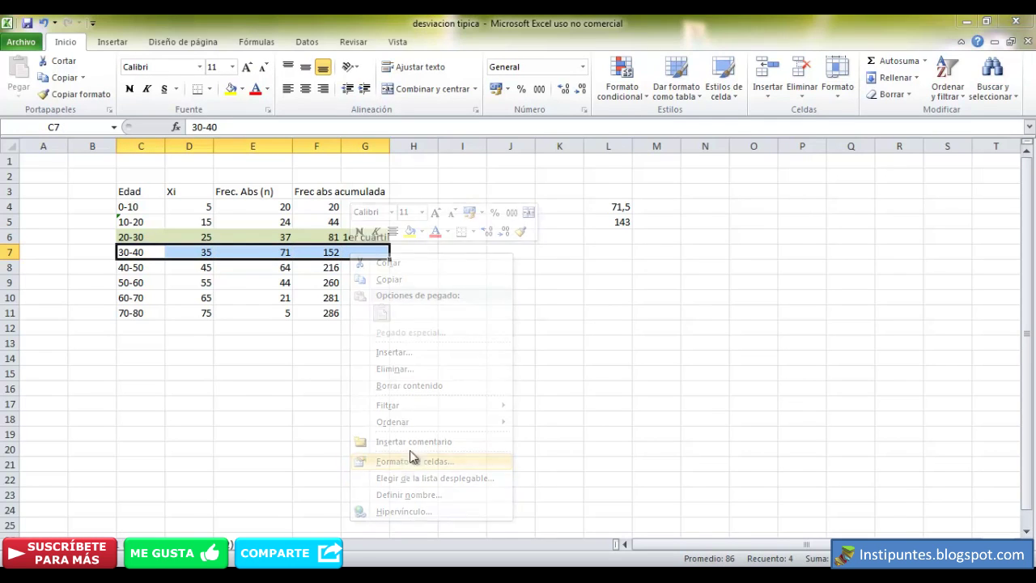
{"action": "left_click", "coordinate": [345, 338]}
{"action": "left_click", "coordinate": [508, 550]}
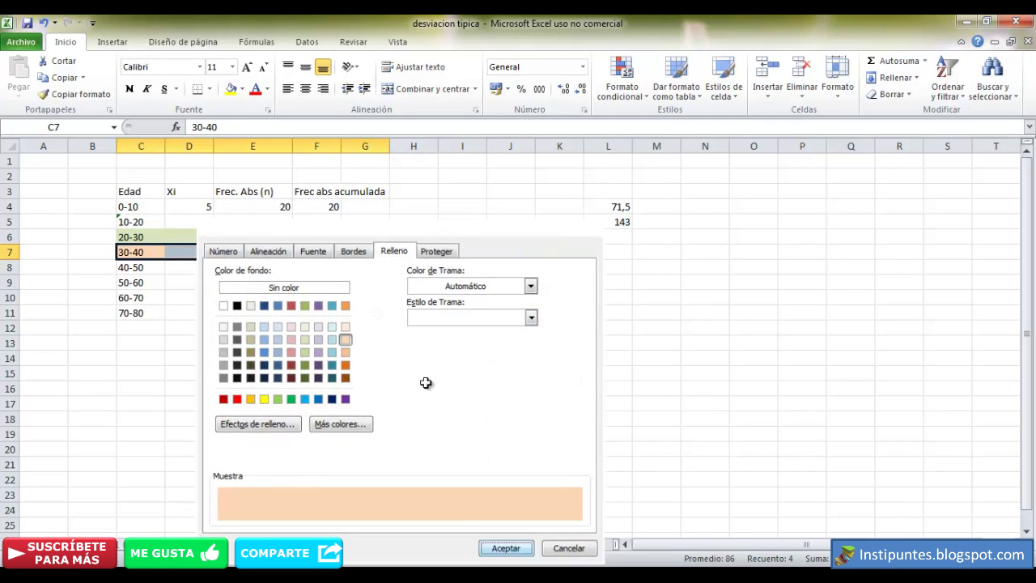
Label the 30-40 row "2o cuartil o mediana" in G7
{"action": "left_click", "coordinate": [371, 254]}
{"action": "type", "text": "2"}
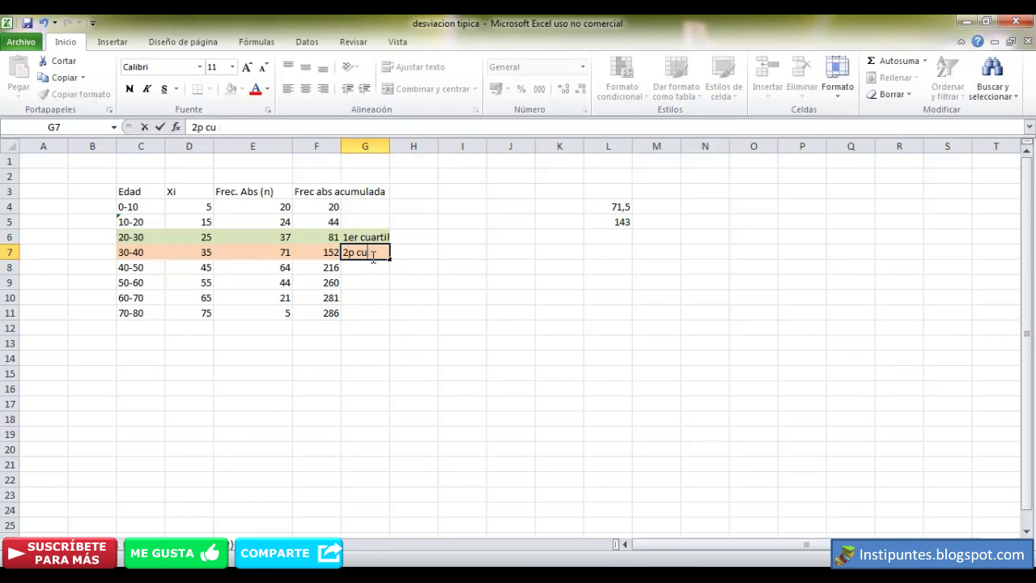
{"action": "type", "text": "o cuartil o mediana"}
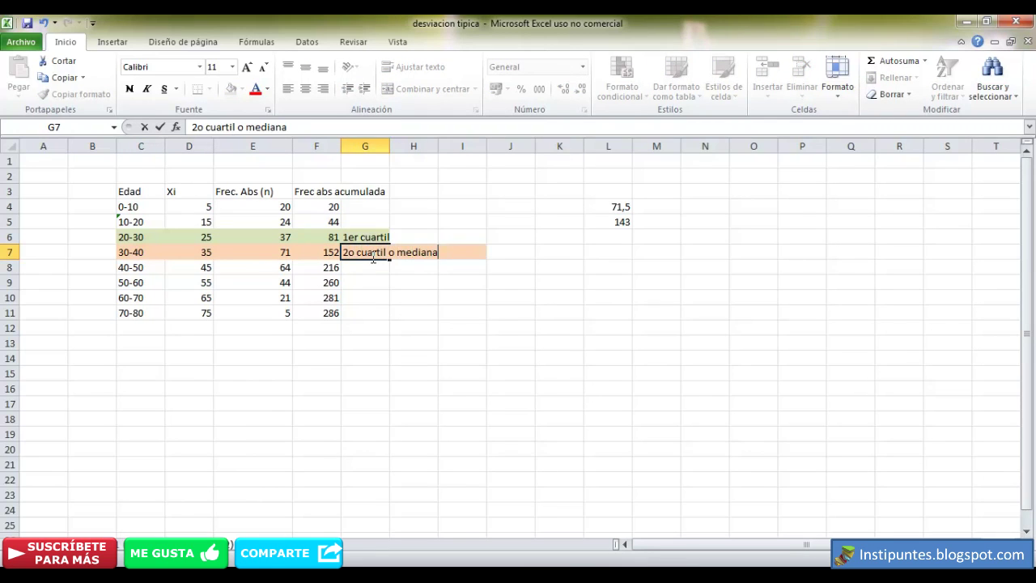
Calculate the third quartile's position in L6 with the formula =3*286/4
{"action": "key", "text": "Return"}
{"action": "left_click", "coordinate": [624, 236]}
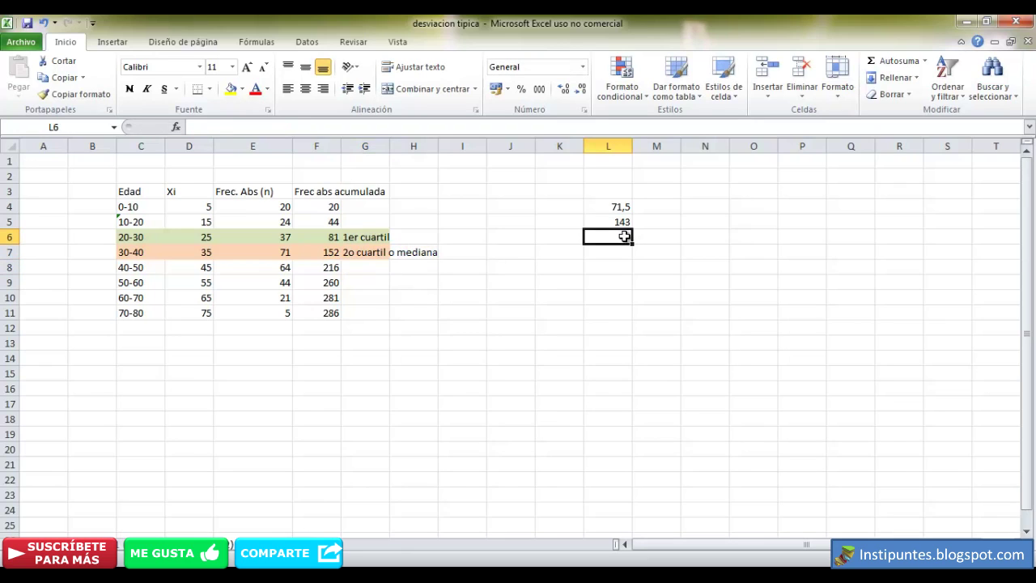
{"action": "type", "text": "=3*"}
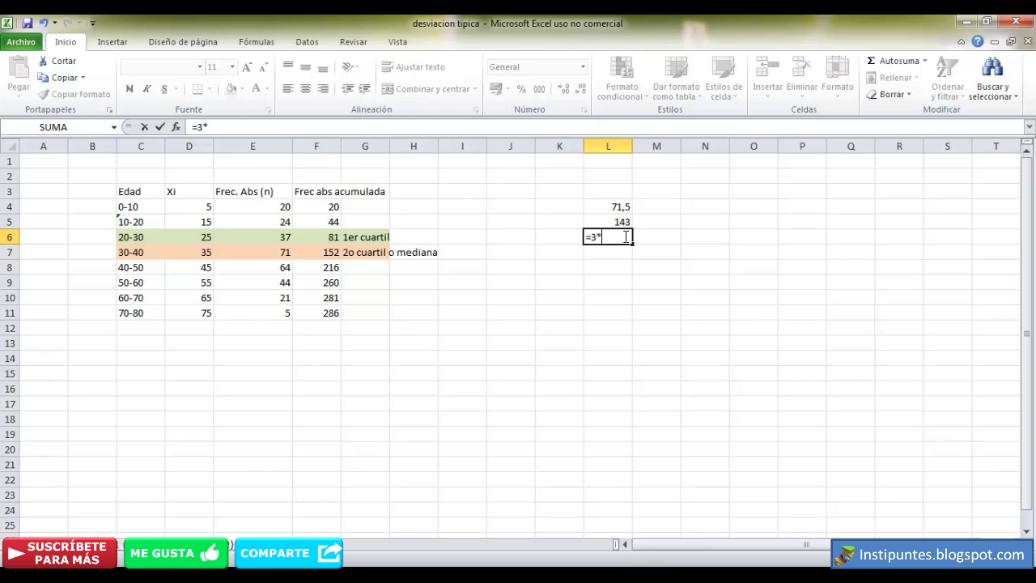
{"action": "type", "text": "286/4"}
{"action": "key", "text": "Return"}
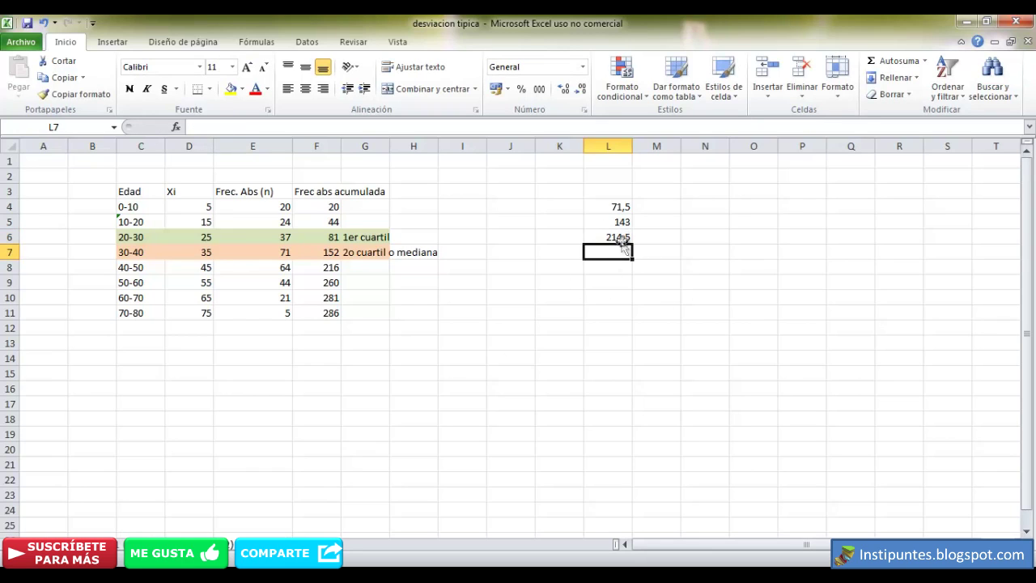
Fill the third quartile's class, the 40-50 row in C8:G8, with light blue
{"action": "left_click_drag", "start_coordinate": [134, 268], "coordinate": [356, 270]}
{"action": "right_click", "coordinate": [353, 271]}
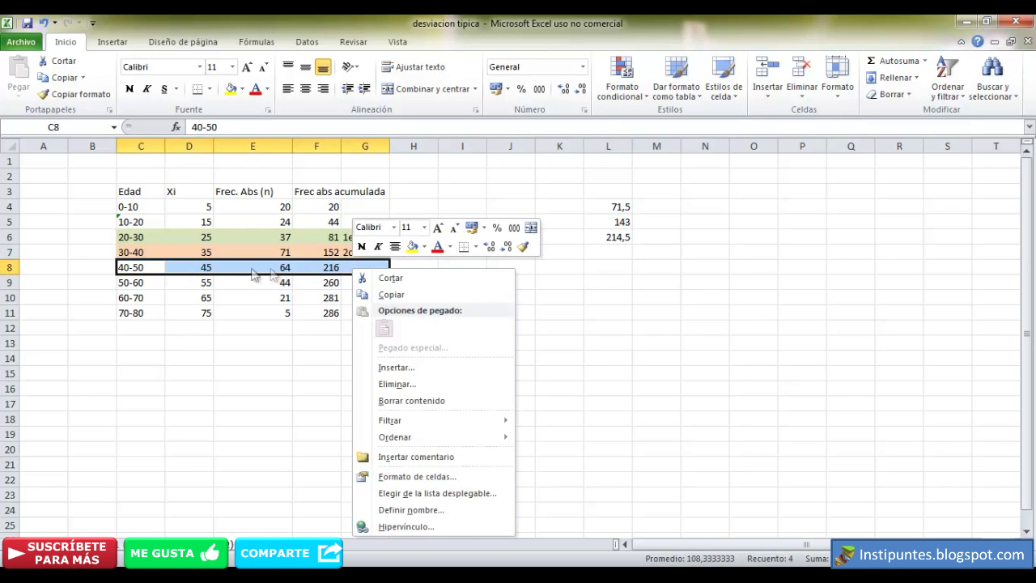
{"action": "left_click", "coordinate": [416, 476]}
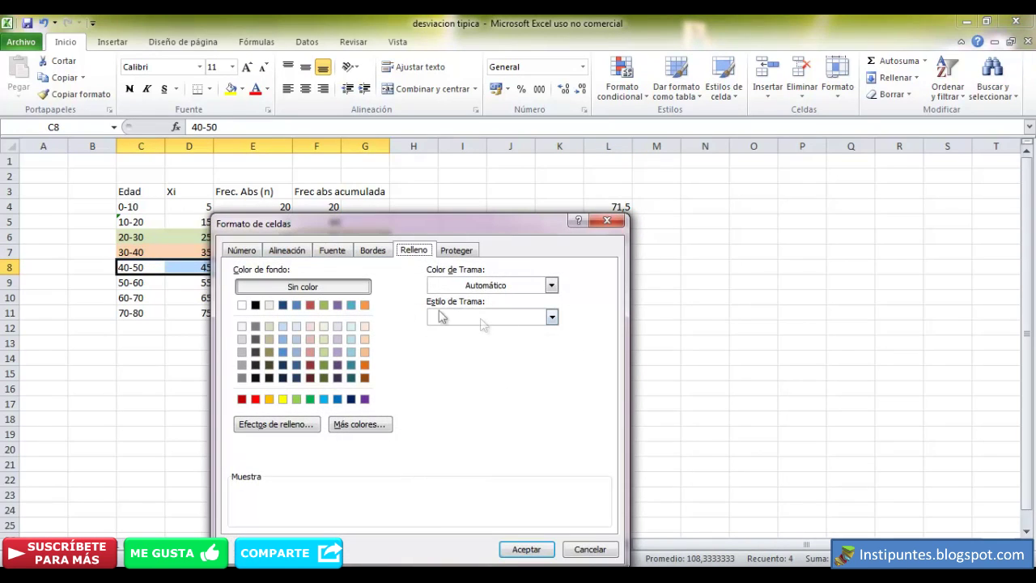
{"action": "left_click", "coordinate": [282, 339]}
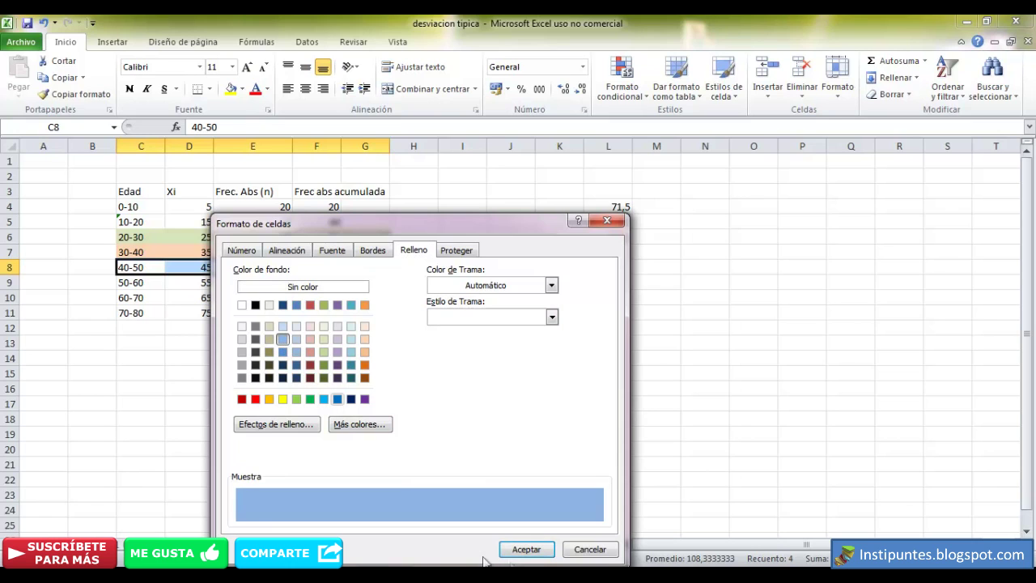
{"action": "left_click", "coordinate": [526, 549]}
Label the 40-50 row "3er cuartil" in G8
{"action": "left_click", "coordinate": [185, 269]}
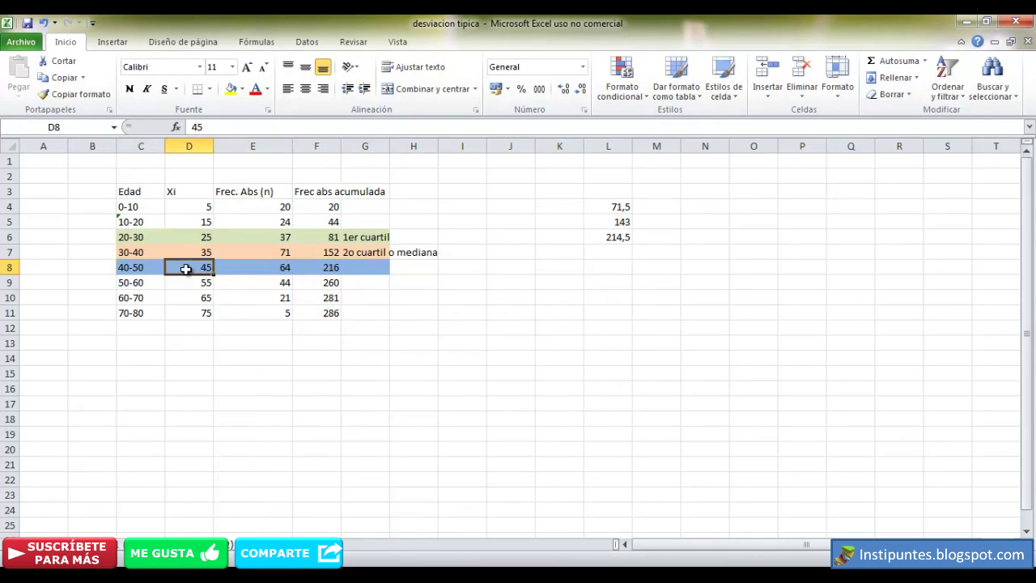
{"action": "left_click", "coordinate": [122, 268]}
{"action": "left_click", "coordinate": [192, 270]}
{"action": "left_click", "coordinate": [360, 268]}
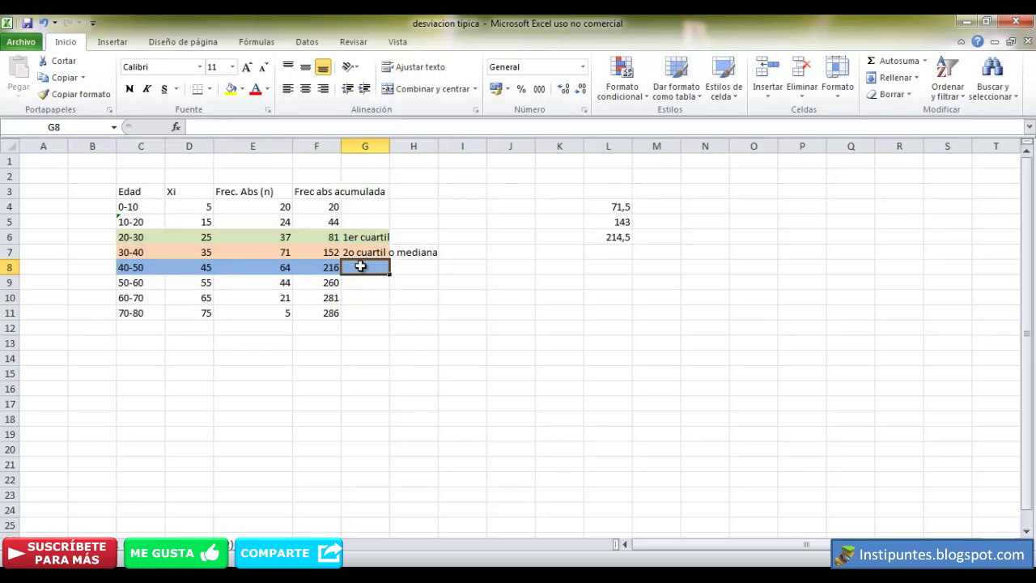
{"action": "type", "text": "3er cua"}
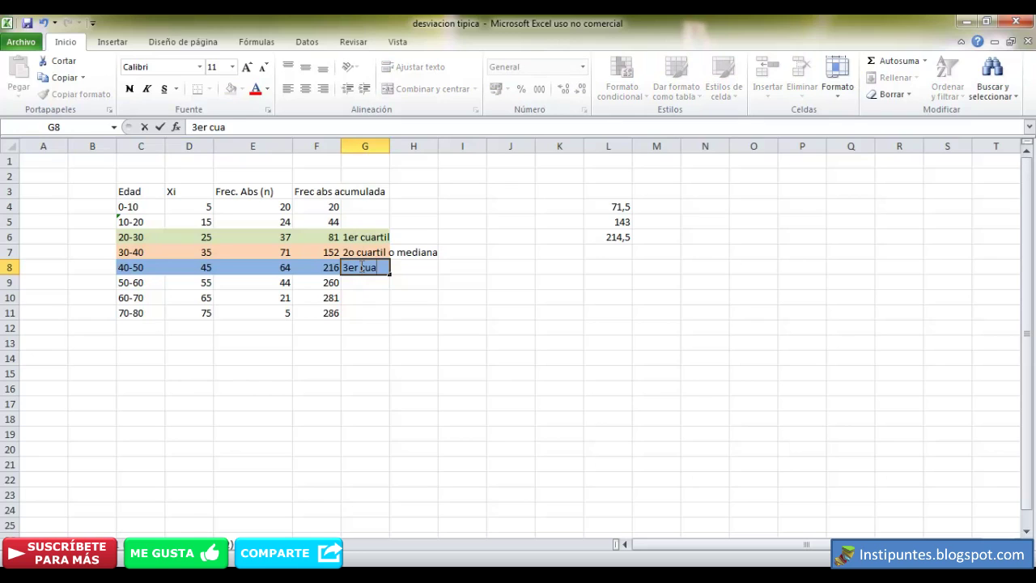
{"action": "type", "text": "rtil"}
Head column I "Frecuencia relativa" in I3 and calculate the 0-10 class's relative frequency in I4 with =E4/F11
{"action": "left_click", "coordinate": [461, 195]}
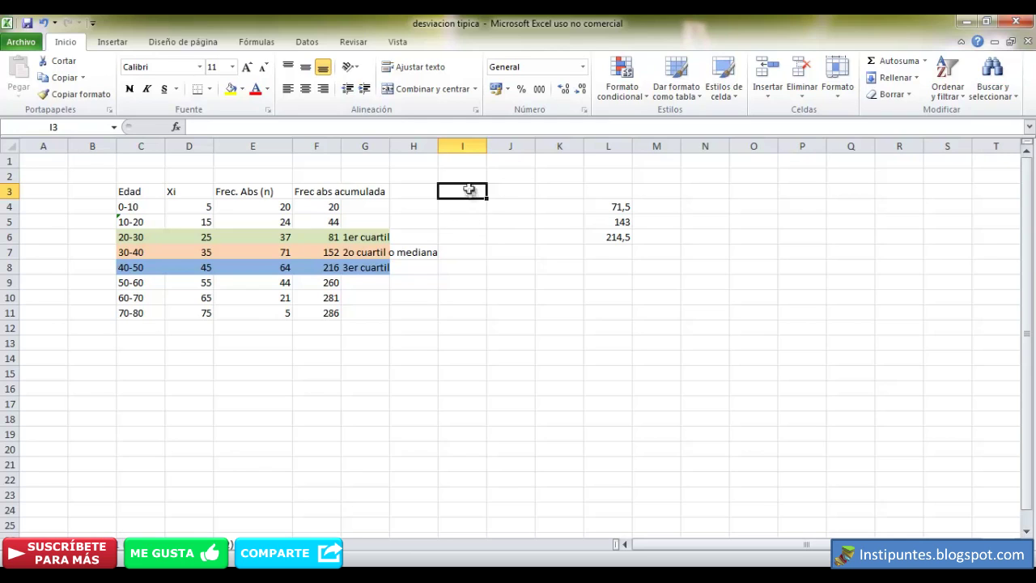
{"action": "type", "text": "Frecuencia relativa"}
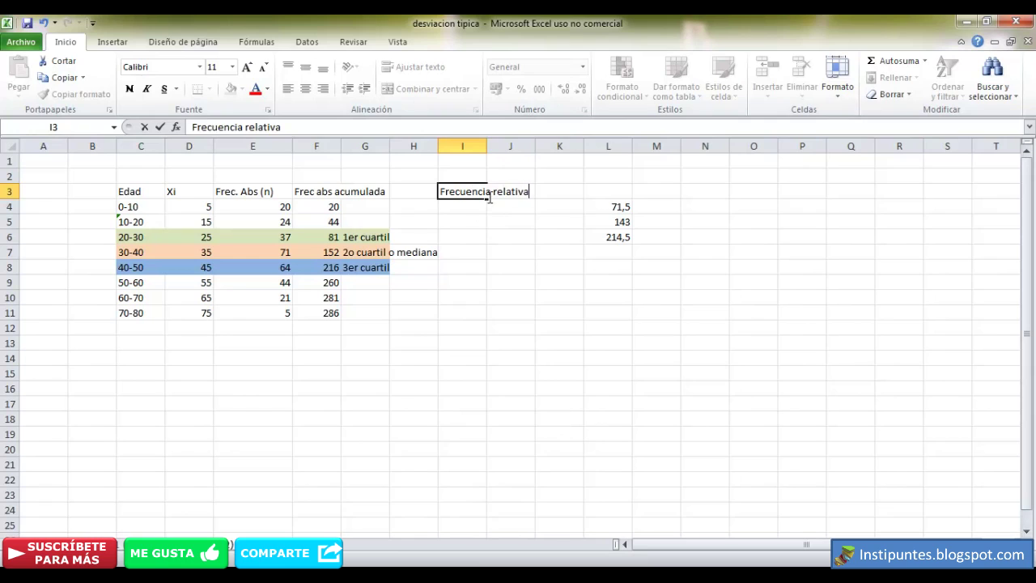
{"action": "left_click", "coordinate": [453, 206]}
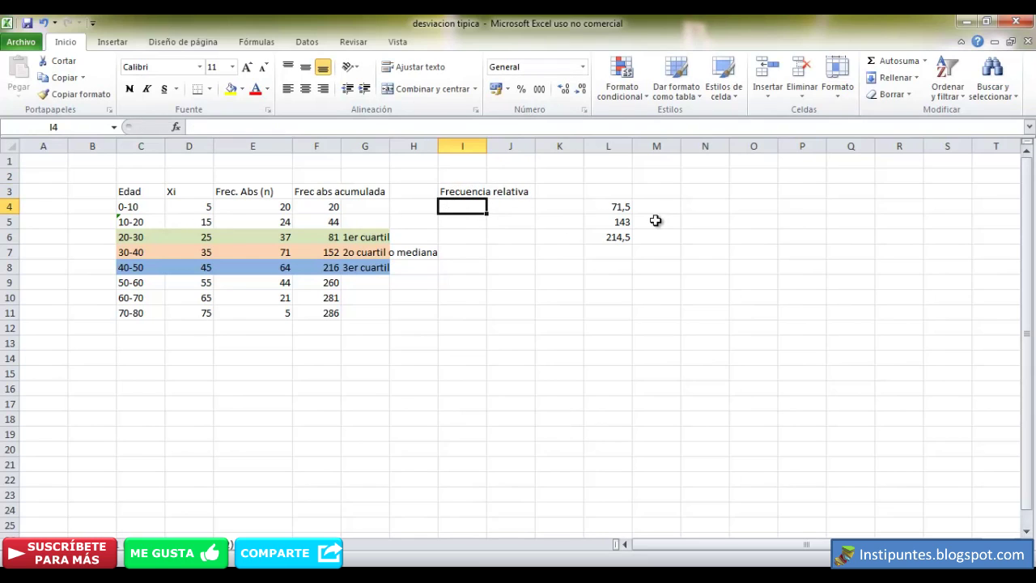
{"action": "type", "text": "="}
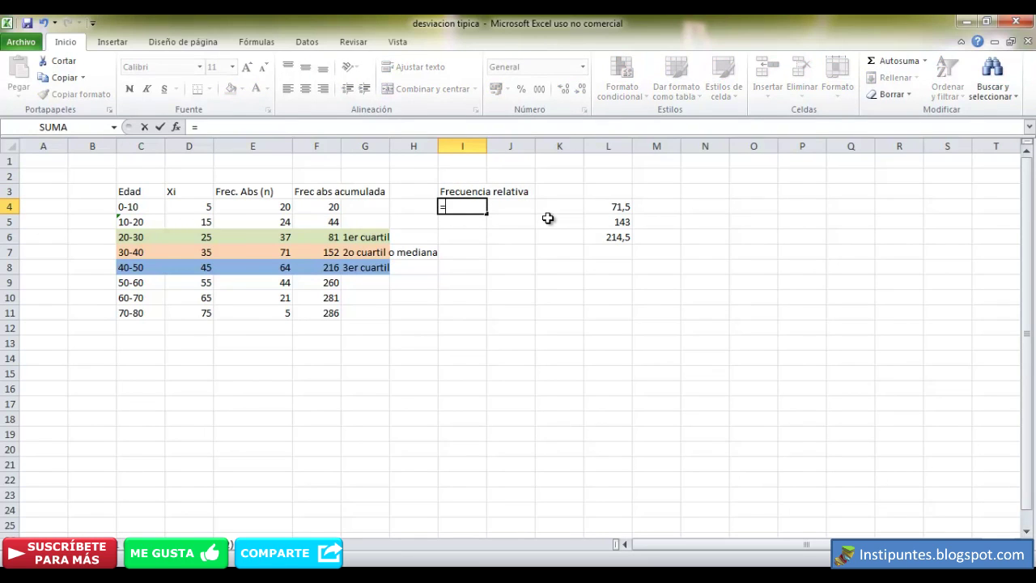
{"action": "left_click", "coordinate": [271, 208]}
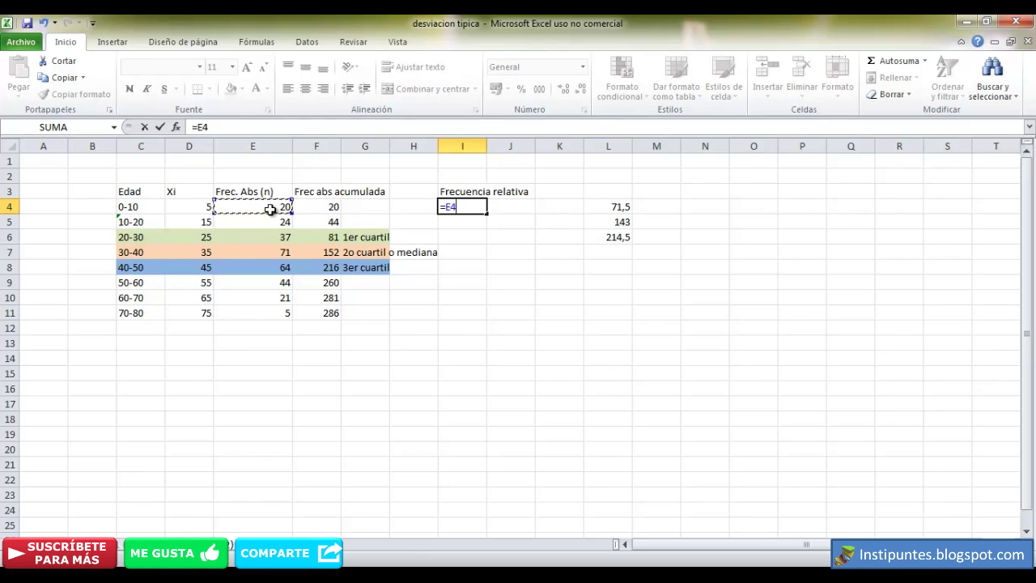
{"action": "type", "text": "/"}
{"action": "left_click", "coordinate": [324, 313]}
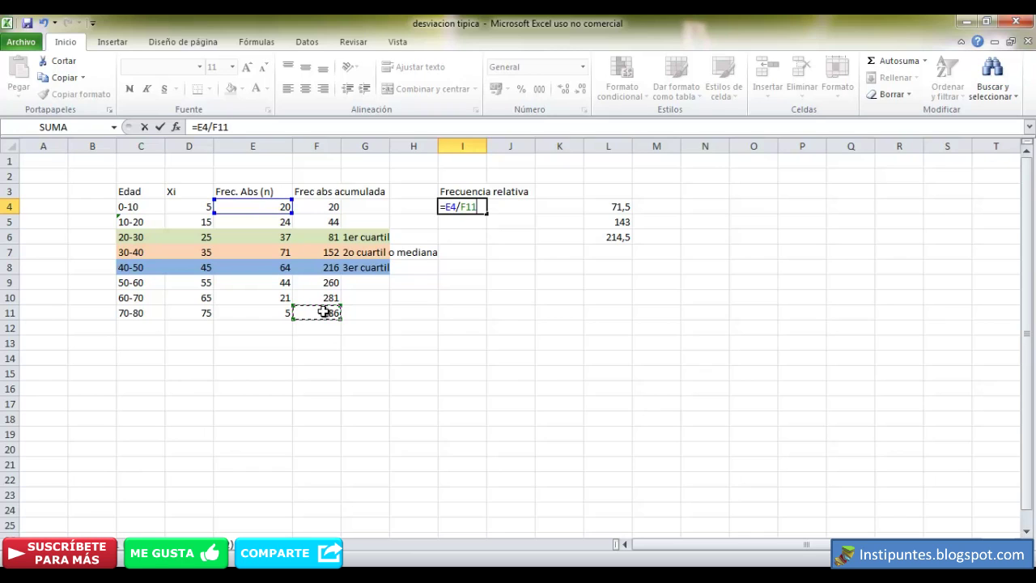
{"action": "key", "text": "Return"}
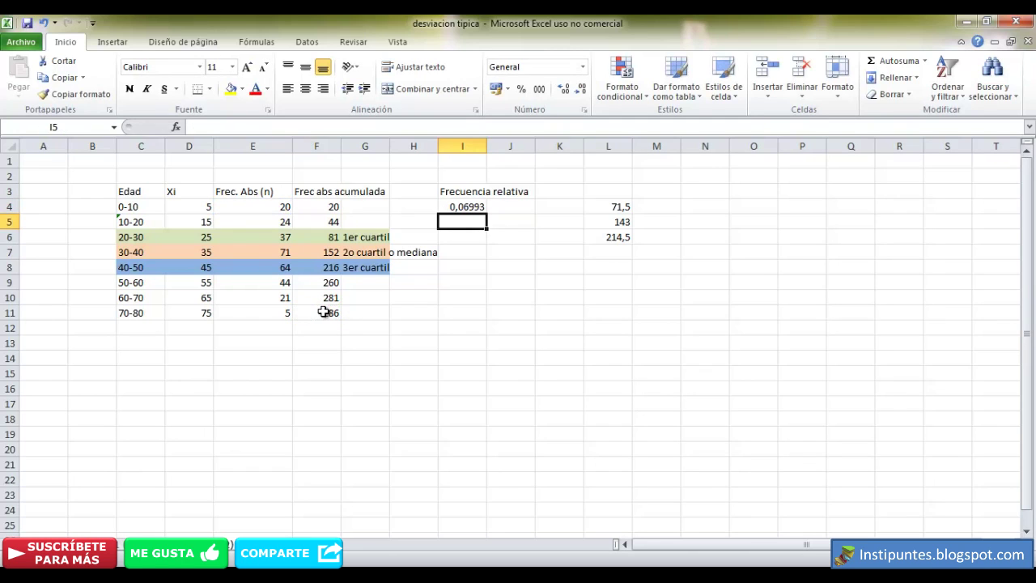
Make the total in I4's formula absolute, =E4/$F$11, and fill the formula down to I11
{"action": "left_click", "coordinate": [458, 208]}
{"action": "left_click", "coordinate": [213, 127]}
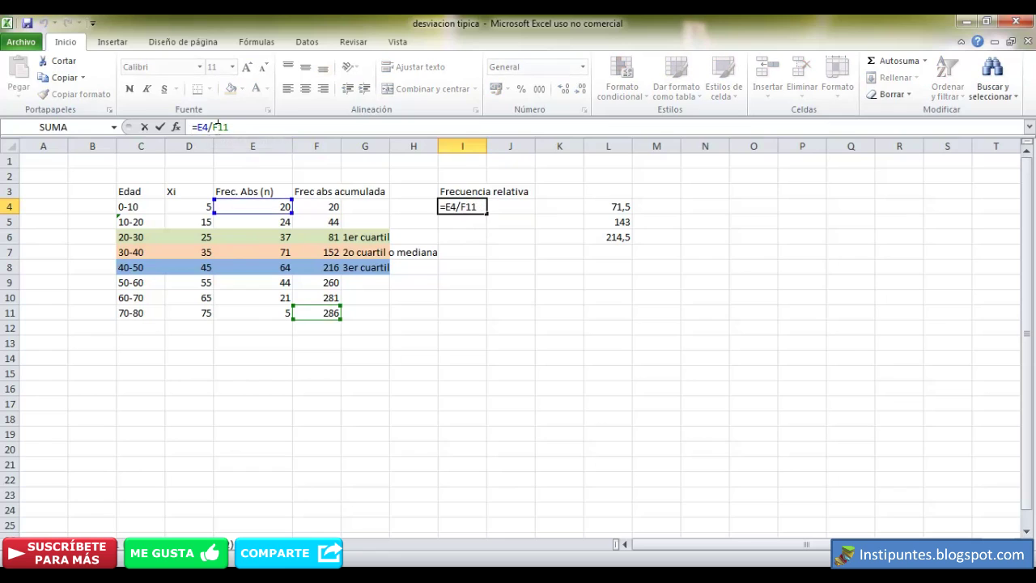
{"action": "type", "text": "$F$"}
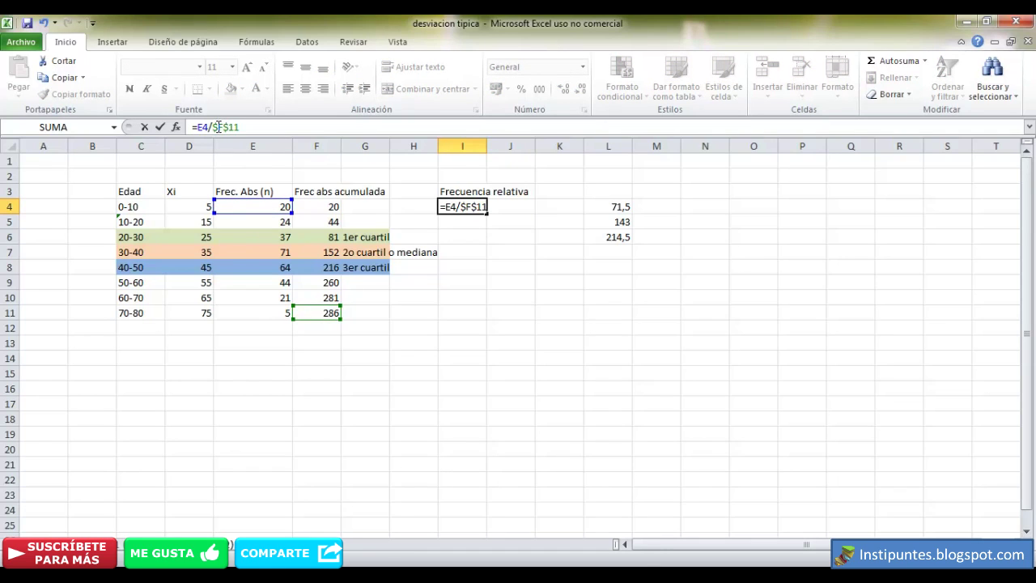
{"action": "left_click", "coordinate": [477, 252]}
{"action": "left_click", "coordinate": [468, 206]}
{"action": "left_click_drag", "start_coordinate": [487, 214], "coordinate": [481, 323]}
Examine the relative frequencies in column I and match the 30-40 class's value to its age interval
{"action": "left_click", "coordinate": [474, 254]}
{"action": "left_click", "coordinate": [458, 211]}
{"action": "left_click", "coordinate": [460, 237]}
{"action": "left_click", "coordinate": [463, 267]}
{"action": "left_click", "coordinate": [468, 310]}
{"action": "left_click", "coordinate": [459, 254]}
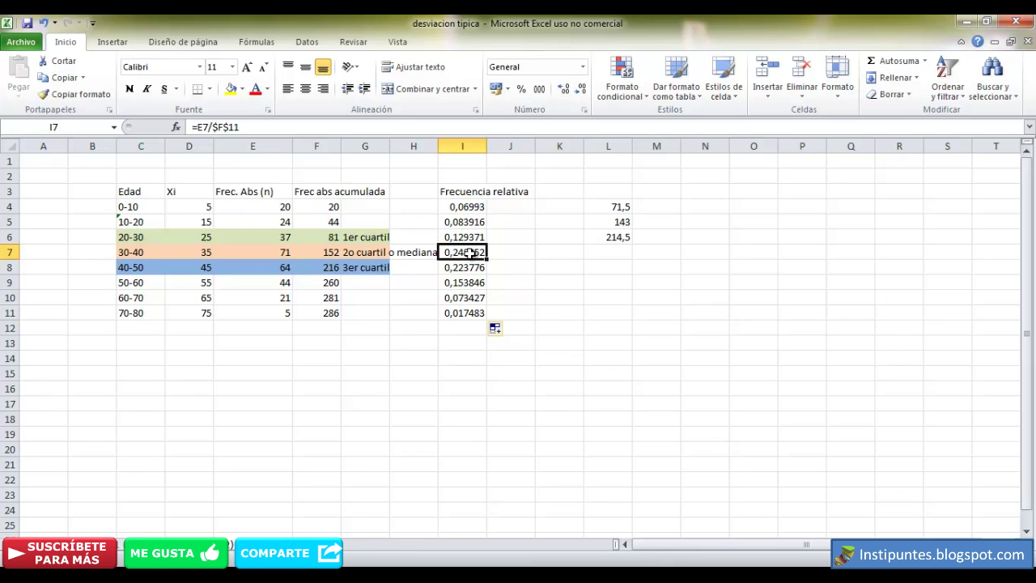
{"action": "left_click", "coordinate": [186, 256]}
{"action": "left_click", "coordinate": [459, 253]}
{"action": "left_click", "coordinate": [143, 254]}
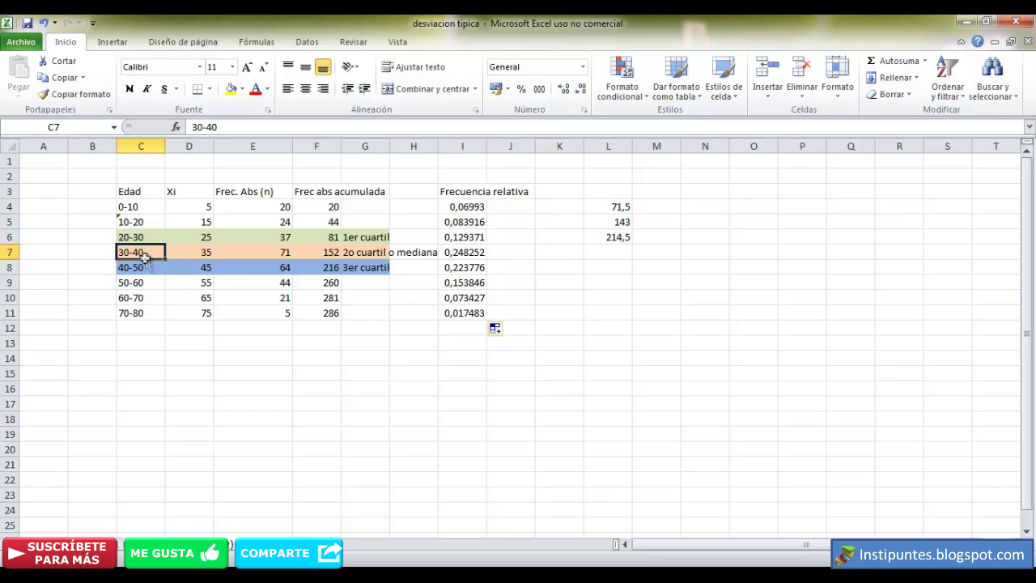
Widen column I to fit its header and enter the header "Frecuencia relativa acumulada" in J3
{"action": "left_click_drag", "start_coordinate": [495, 140], "coordinate": [532, 145]}
{"action": "left_click", "coordinate": [550, 192]}
{"action": "type", "text": "Frecuenc"}
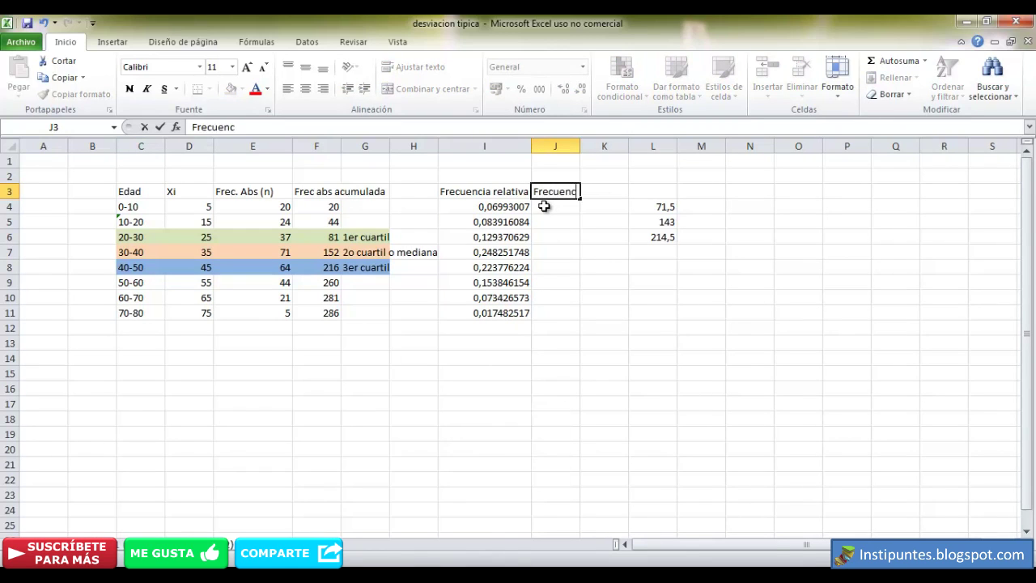
{"action": "type", "text": "ia relativa acumulada"}
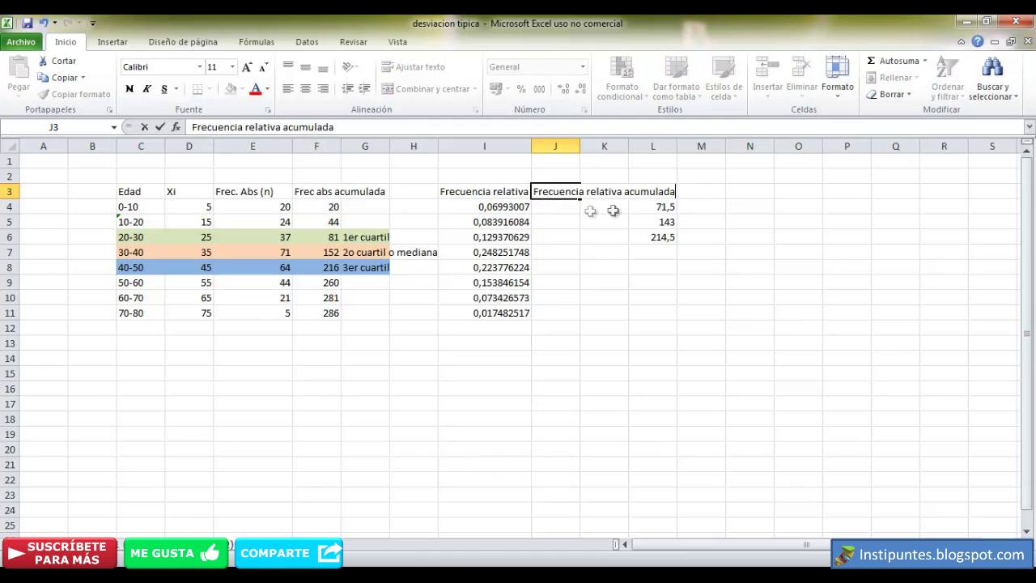
Start the cumulative relative frequencies in J4 with the formula =I4
{"action": "left_click", "coordinate": [542, 206]}
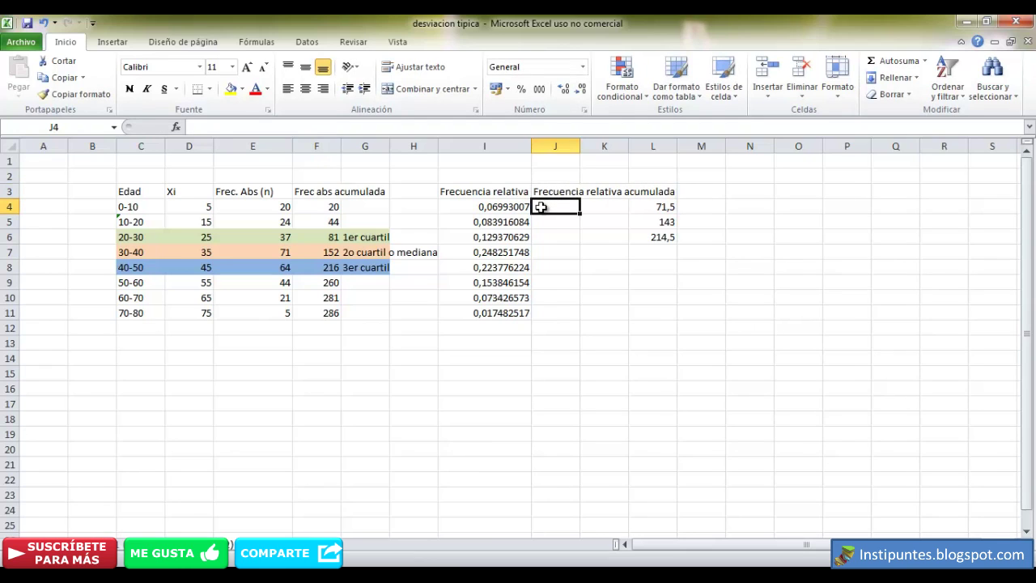
{"action": "type", "text": "="}
{"action": "left_click", "coordinate": [480, 207]}
{"action": "key", "text": "Return"}
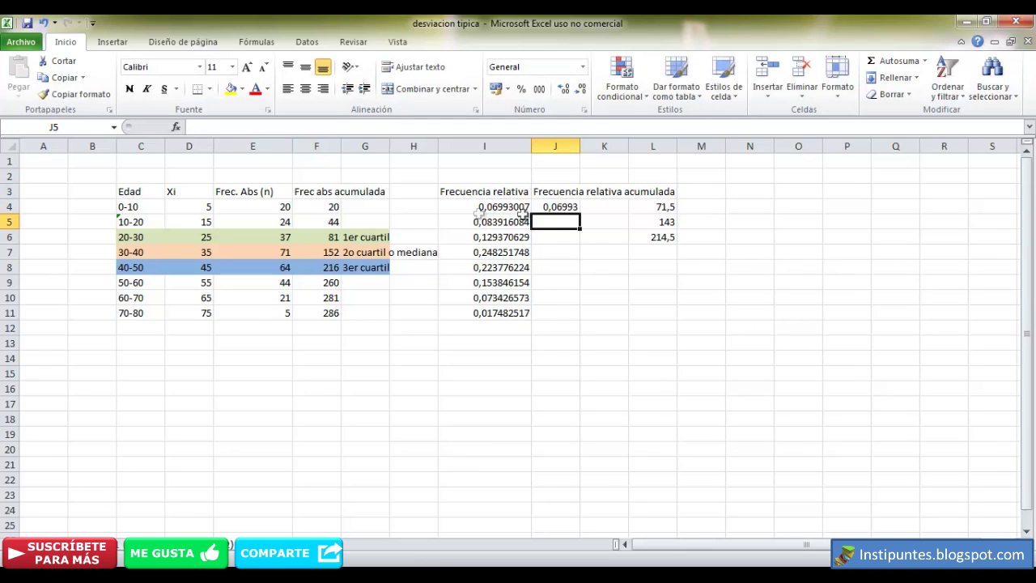
Calculate the 10-20 class's cumulative relative frequency in J5 with =J4+I5 and fill the formula down to J11
{"action": "type", "text": "="}
{"action": "left_click", "coordinate": [552, 208]}
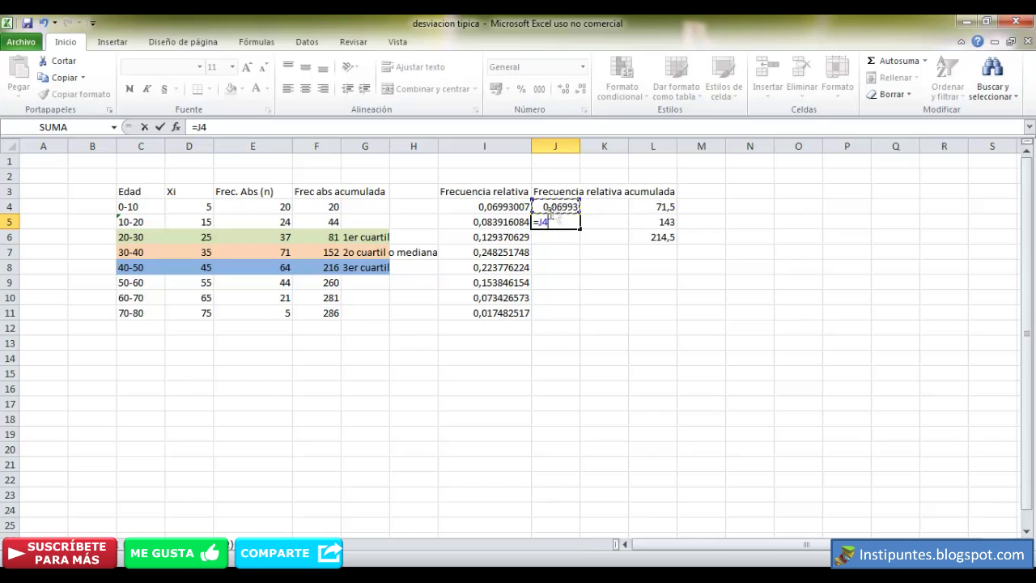
{"action": "left_click", "coordinate": [503, 222]}
{"action": "left_click", "coordinate": [557, 208]}
{"action": "type", "text": "+"}
{"action": "left_click", "coordinate": [509, 225]}
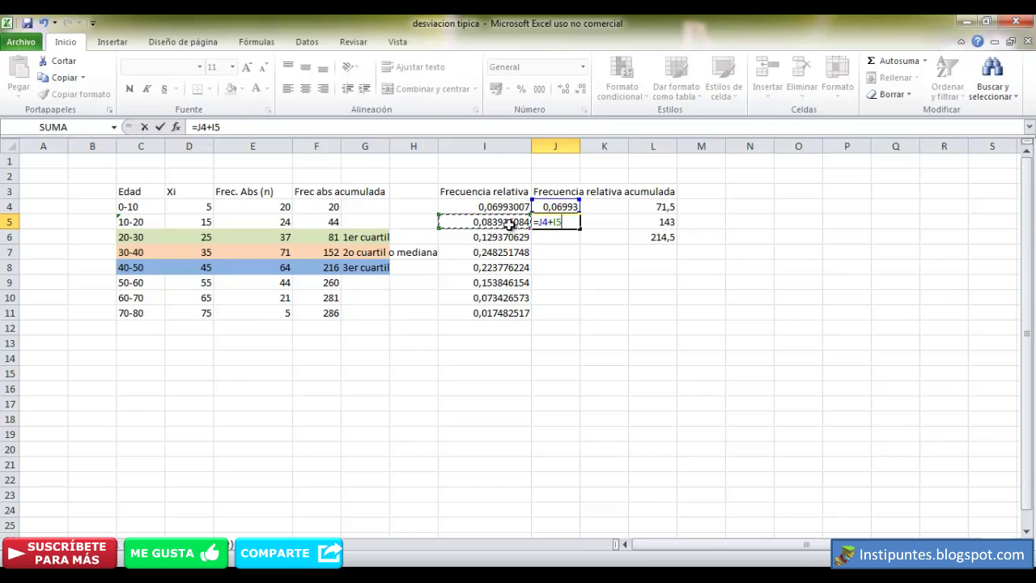
{"action": "left_click", "coordinate": [562, 251]}
{"action": "left_click", "coordinate": [496, 225]}
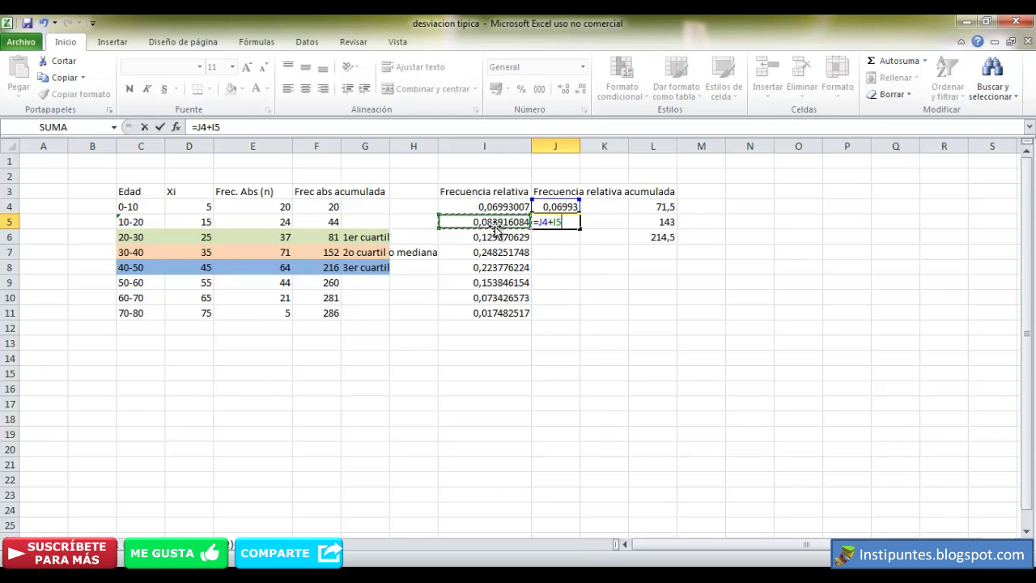
{"action": "key", "text": "Return"}
{"action": "left_click", "coordinate": [566, 225]}
{"action": "left_click_drag", "start_coordinate": [580, 229], "coordinate": [581, 322]}
Compare the cumulative relative frequencies in column J with the quartile labels in G6:G8
{"action": "left_click", "coordinate": [559, 299]}
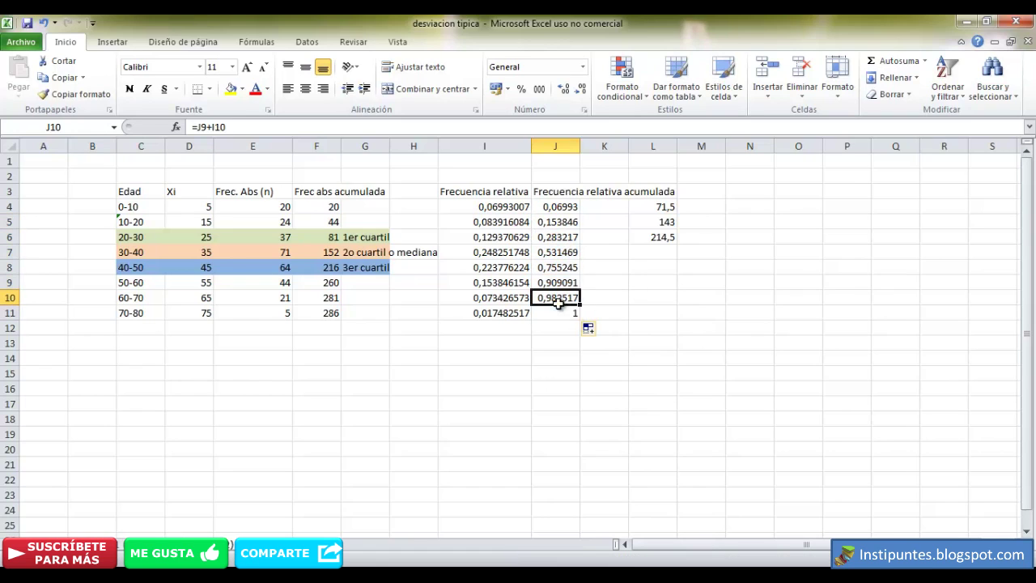
{"action": "left_click", "coordinate": [571, 313]}
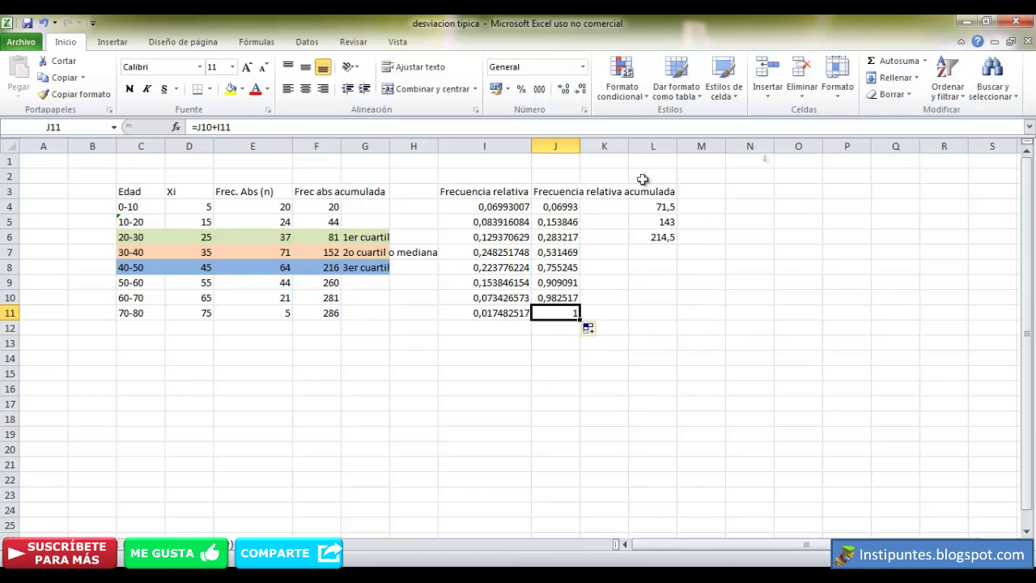
{"action": "left_click", "coordinate": [562, 237]}
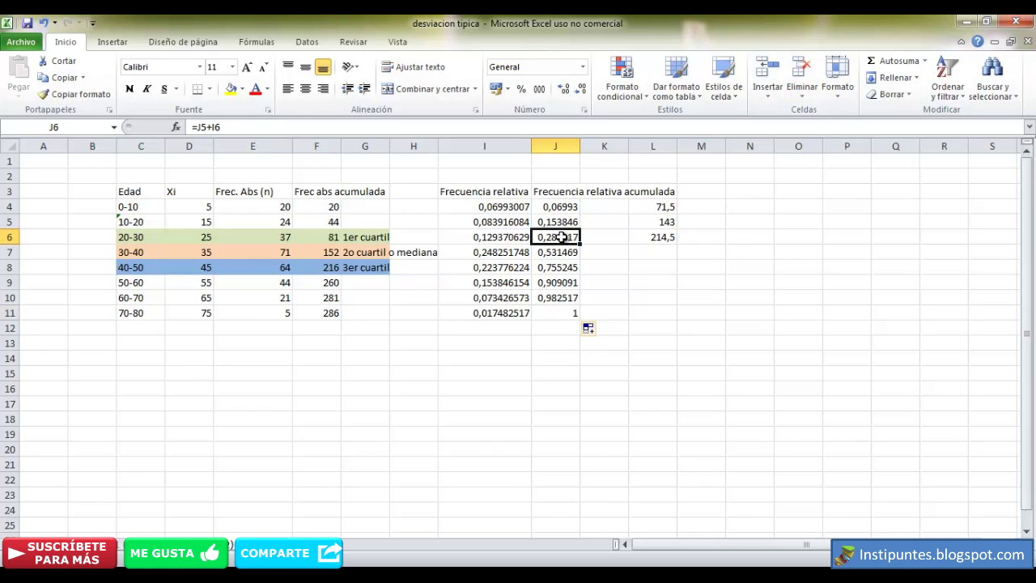
{"action": "left_click", "coordinate": [360, 241]}
{"action": "left_click", "coordinate": [560, 253]}
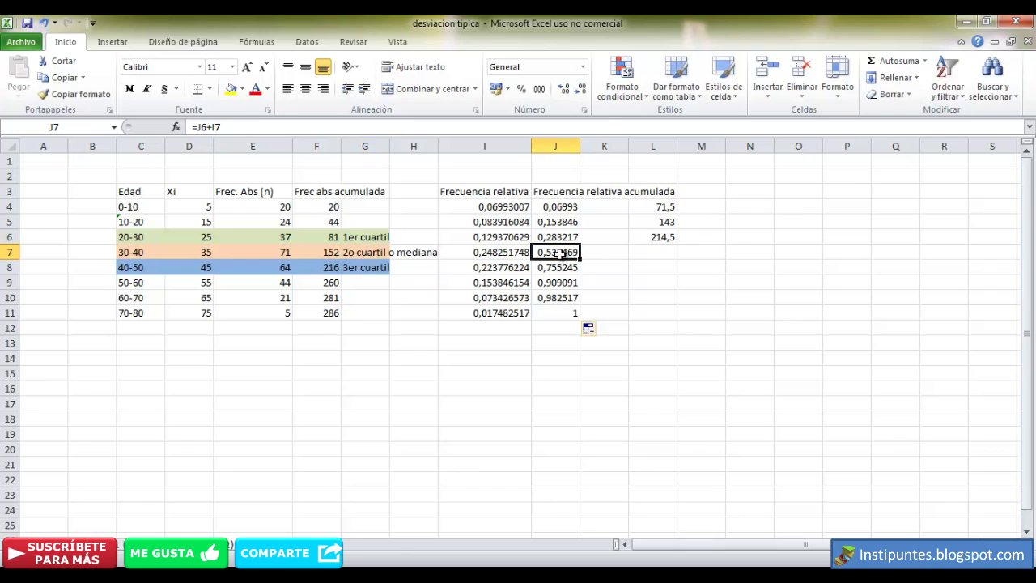
{"action": "left_click", "coordinate": [374, 268]}
{"action": "left_click", "coordinate": [567, 267]}
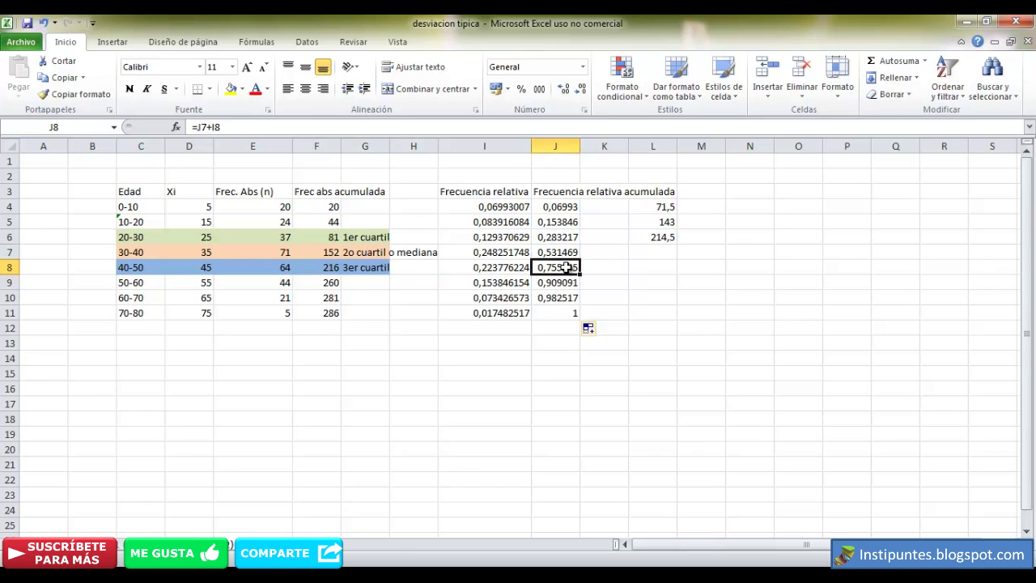
{"action": "left_click", "coordinate": [377, 267]}
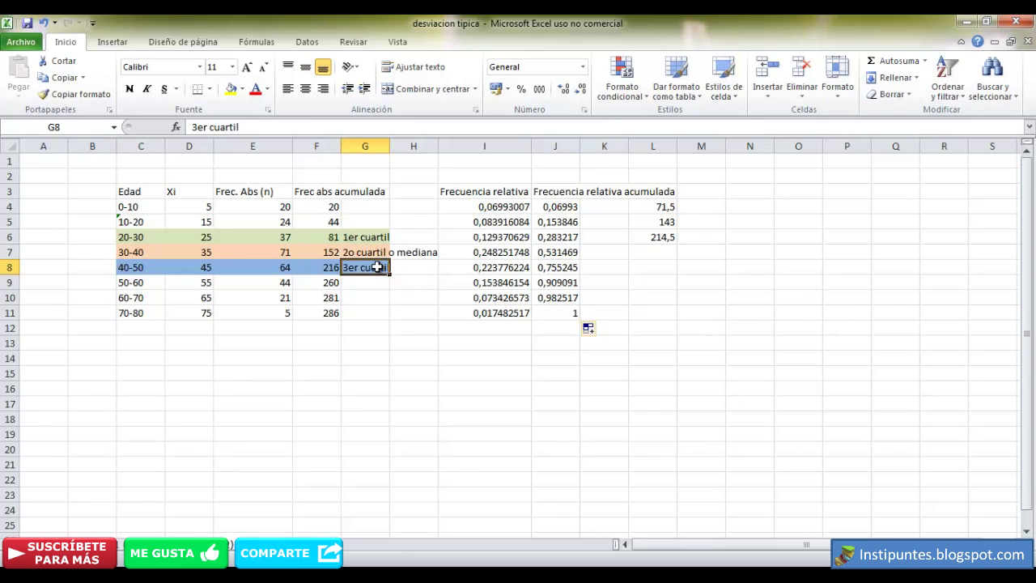